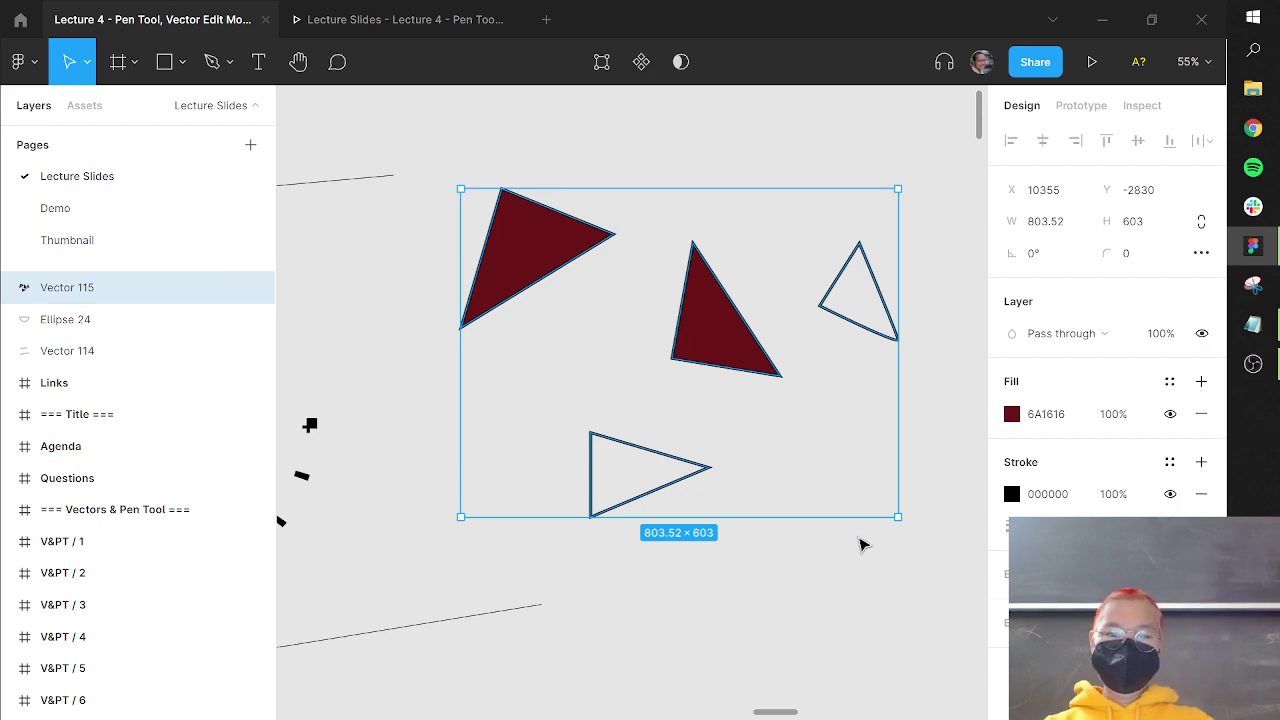
- Undo the last fill change on the triangles vector and deselect it
{"action": "key", "text": "ctrl+z"}
{"action": "key", "text": "Escape"}
- Review the Paint Bucket & Fill and Selection Tool slides in the presentation and return to the design file
{"action": "left_click", "coordinate": [397, 14]}
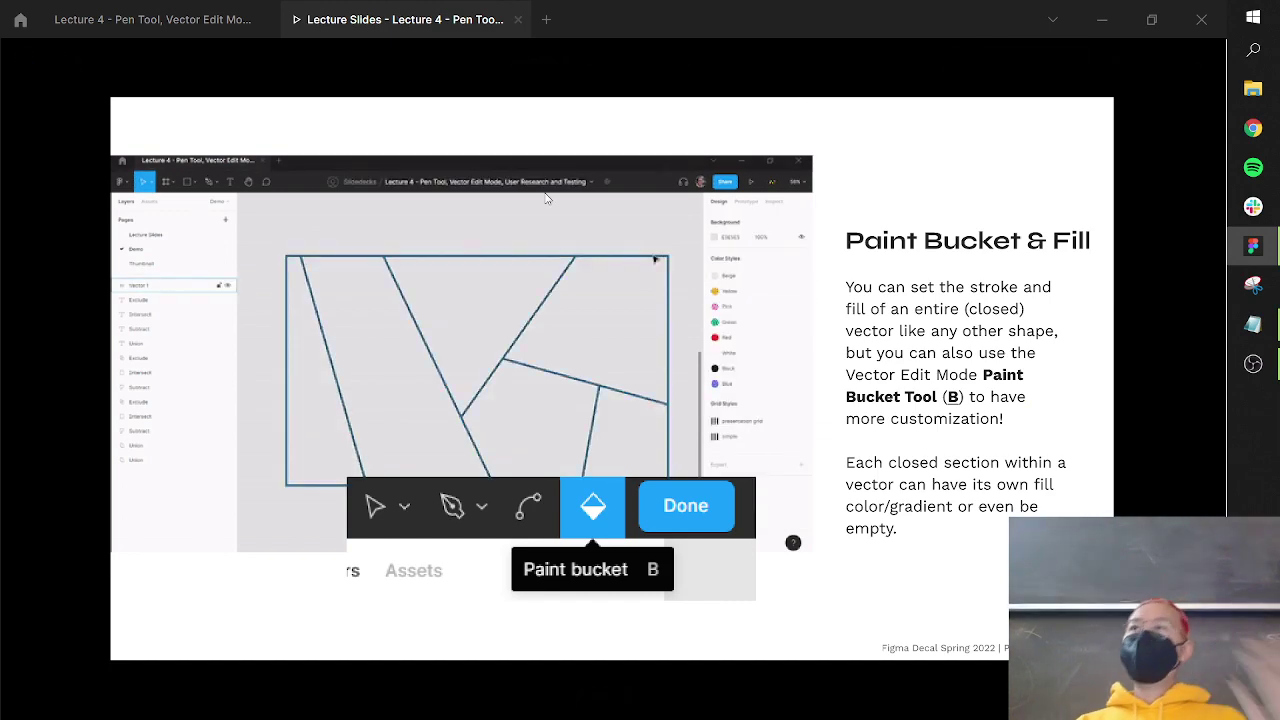
{"action": "left_click", "coordinate": [148, 30]}
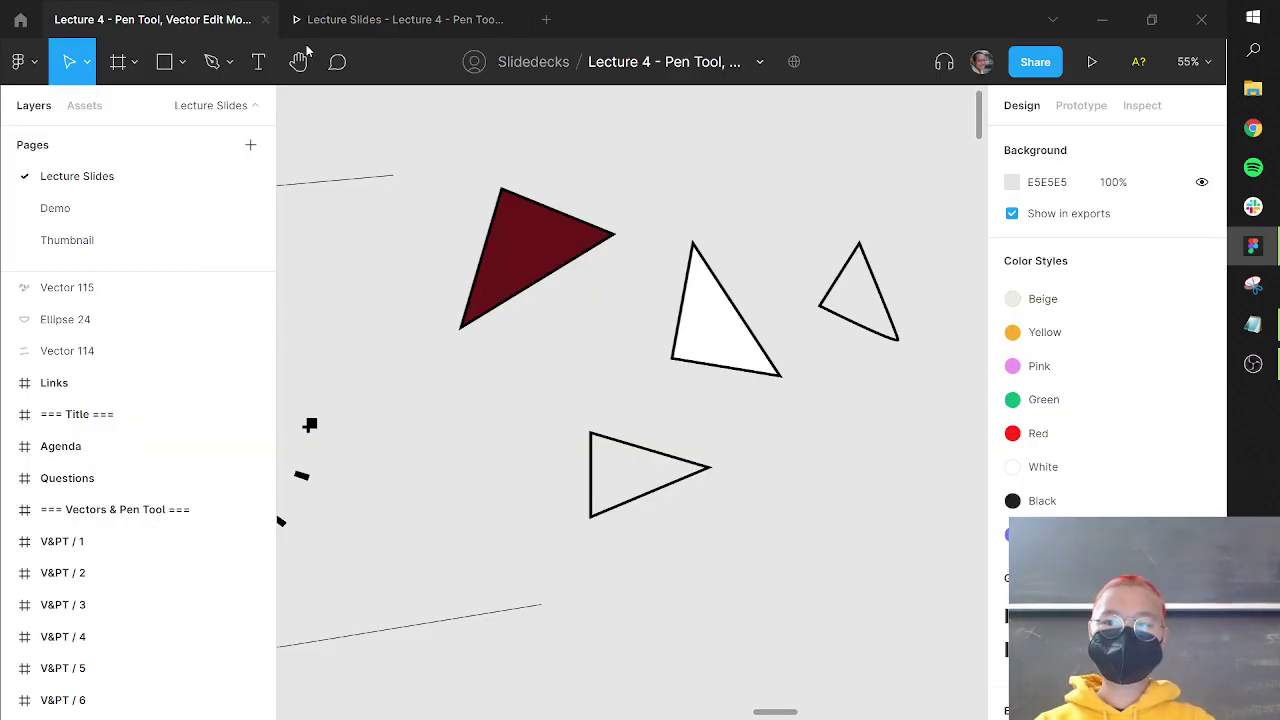
{"action": "left_click", "coordinate": [471, 33]}
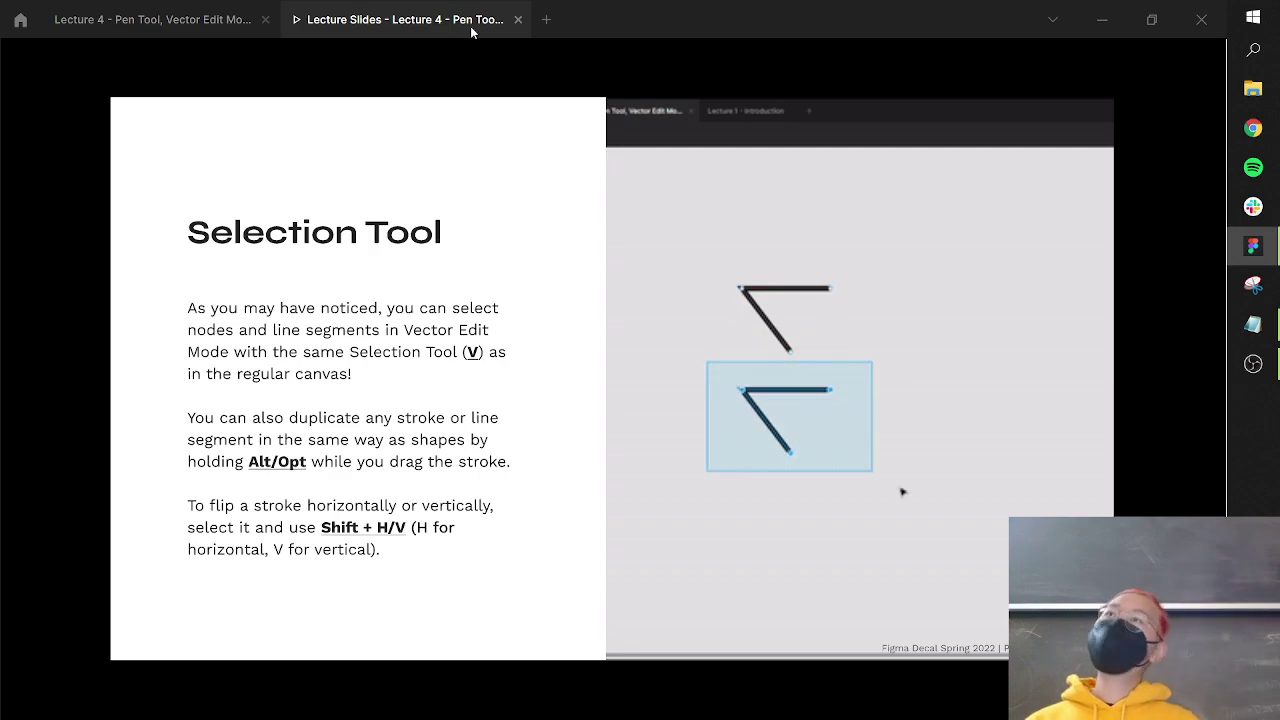
{"action": "mouse_move", "coordinate": [510, 215]}
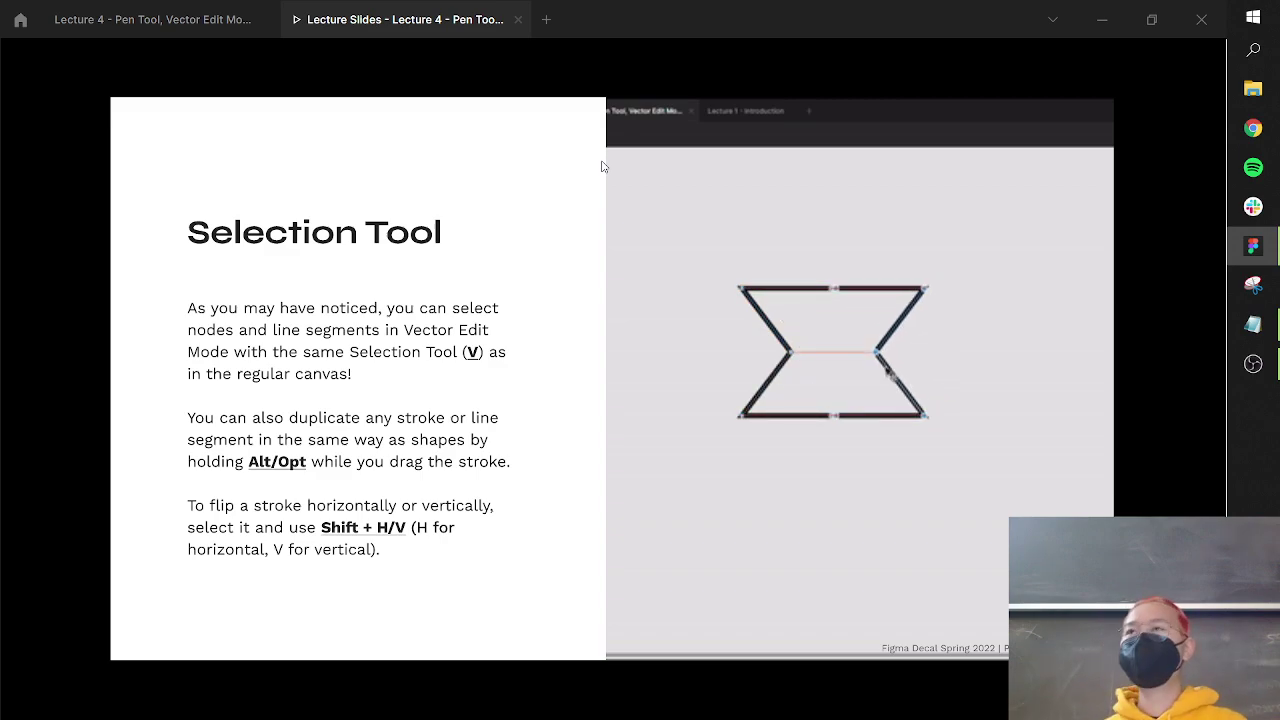
{"action": "left_click", "coordinate": [110, 27]}
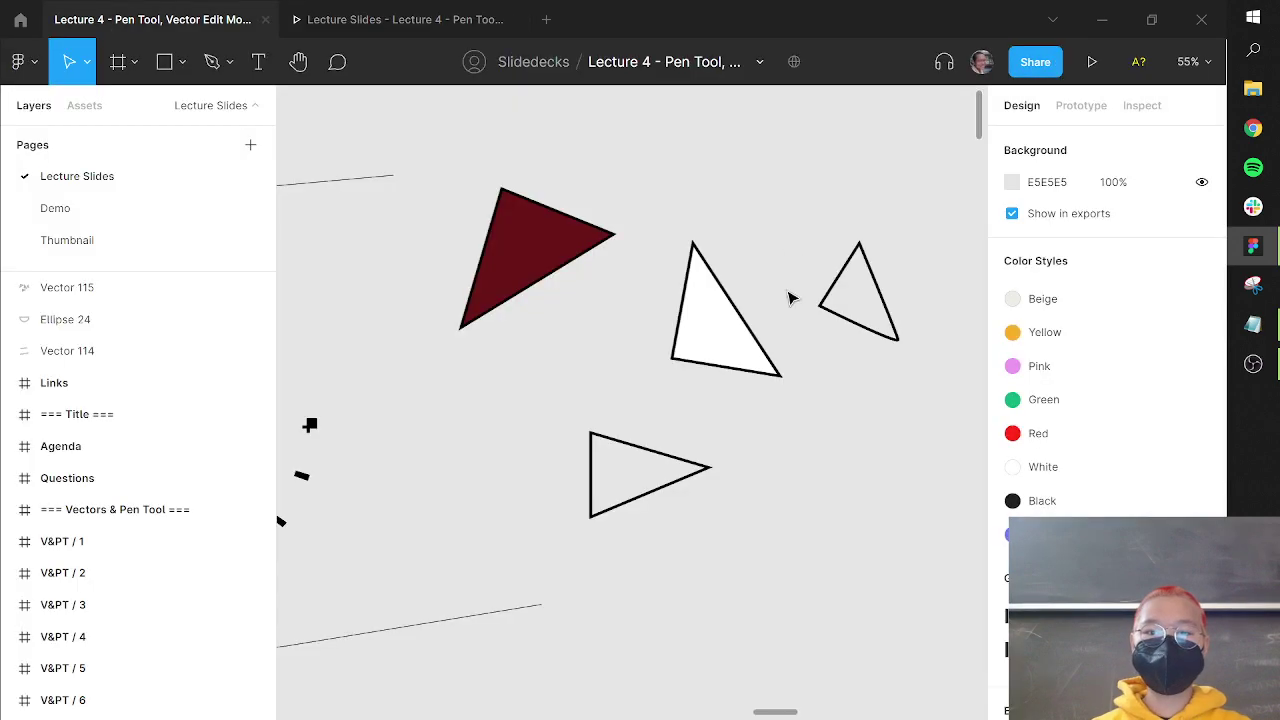
- Rotate the vector containing the four triangles clockwise to about -77°
{"action": "left_click", "coordinate": [708, 337]}
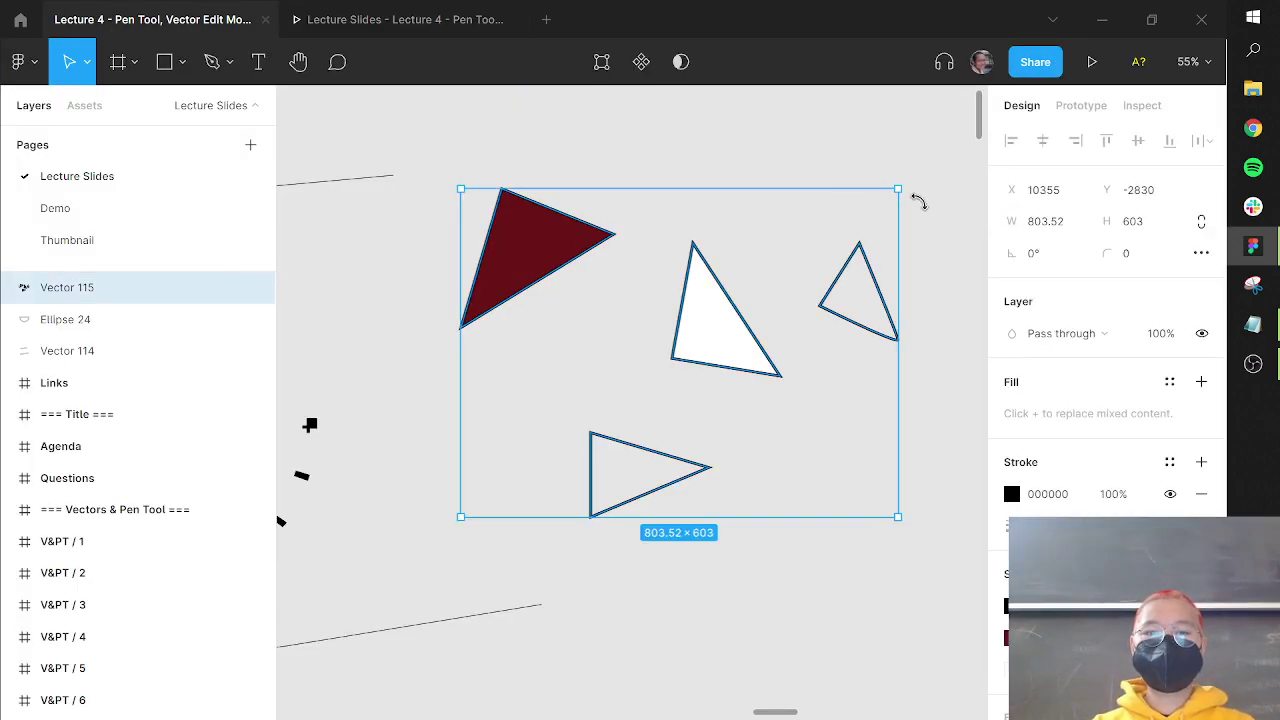
{"action": "left_click_drag", "start_coordinate": [918, 202], "coordinate": [880, 517]}
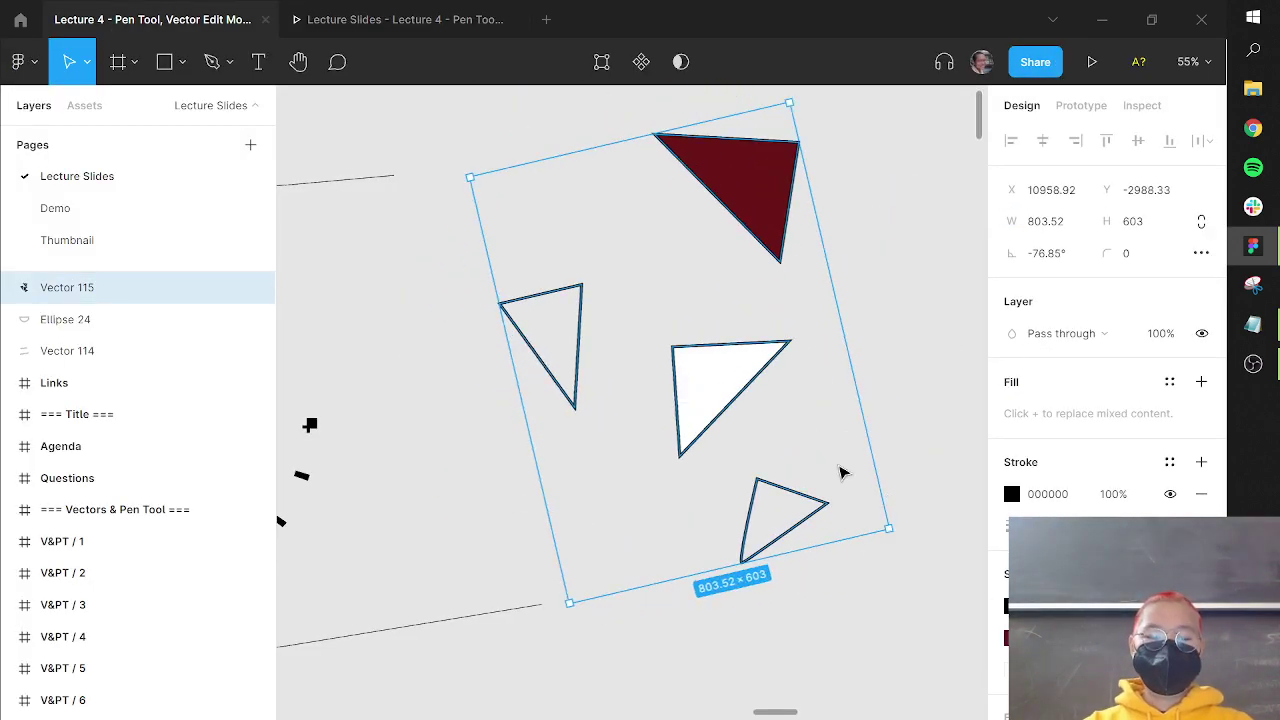
- Select all nodes of the dark red triangle in vector edit mode, clear the selection and leave the mode
{"action": "key", "text": "Return"}
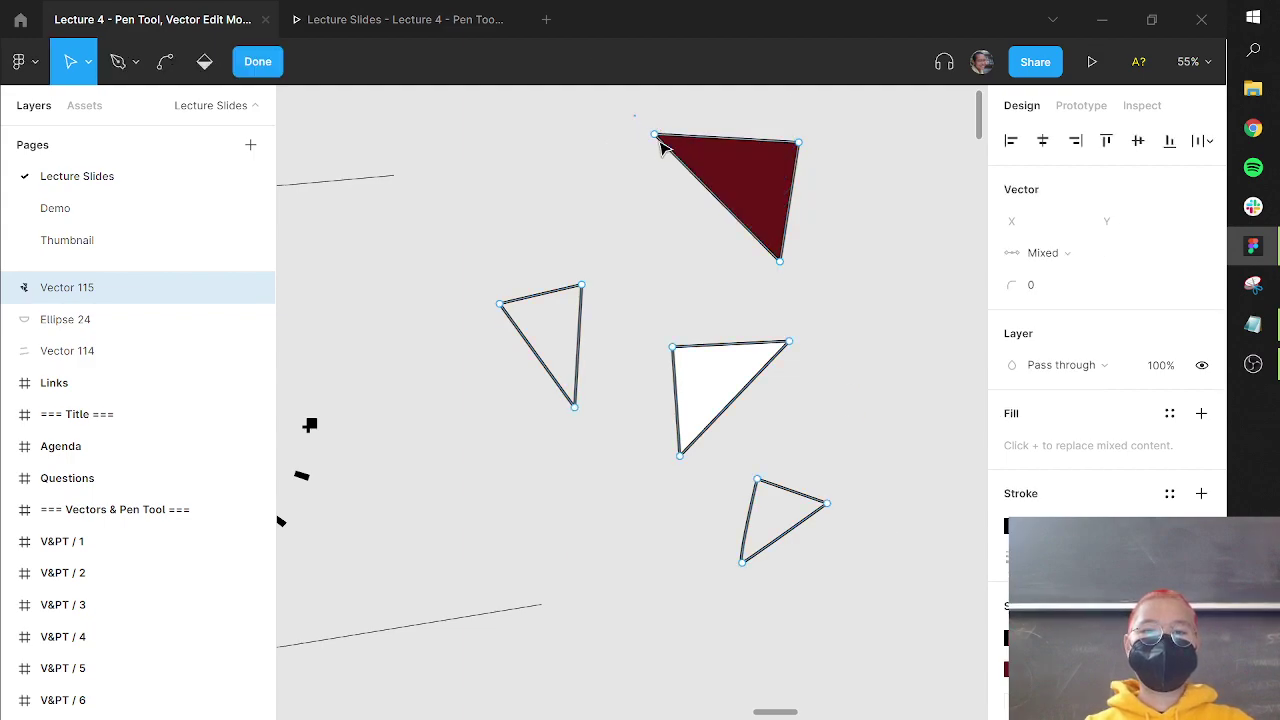
{"action": "left_click_drag", "start_coordinate": [634, 114], "coordinate": [884, 306]}
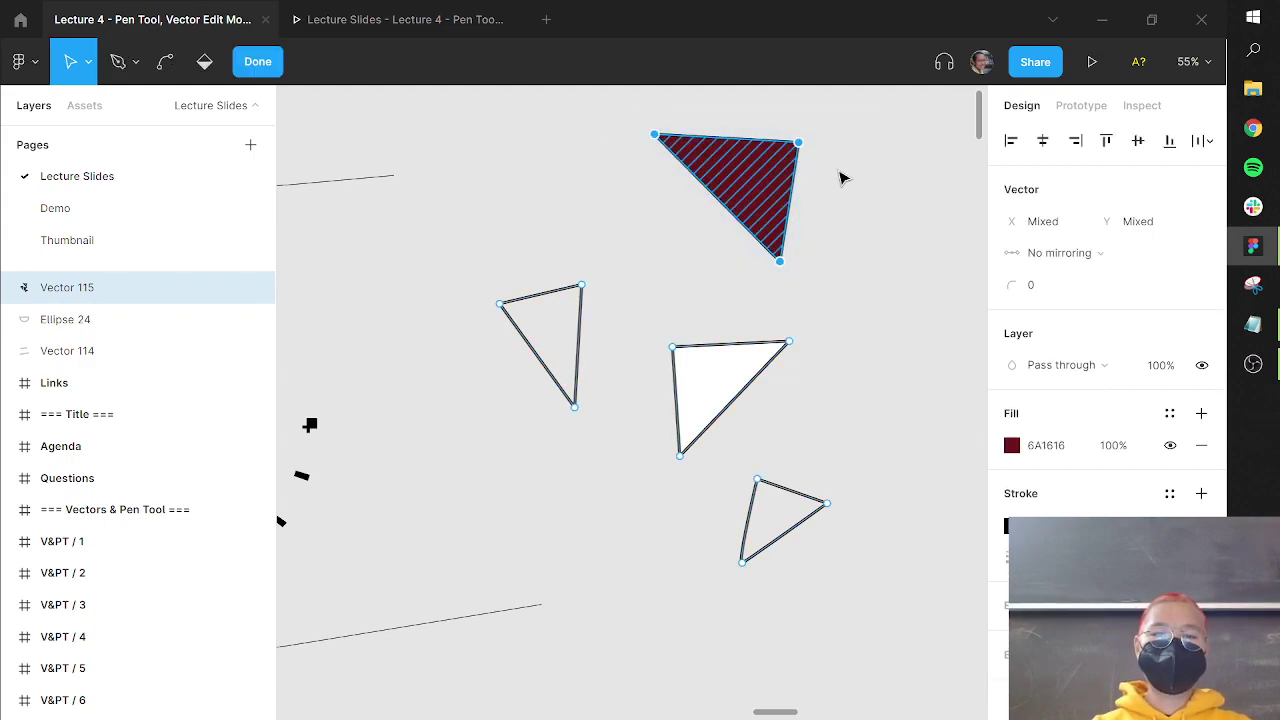
{"action": "left_click", "coordinate": [838, 247]}
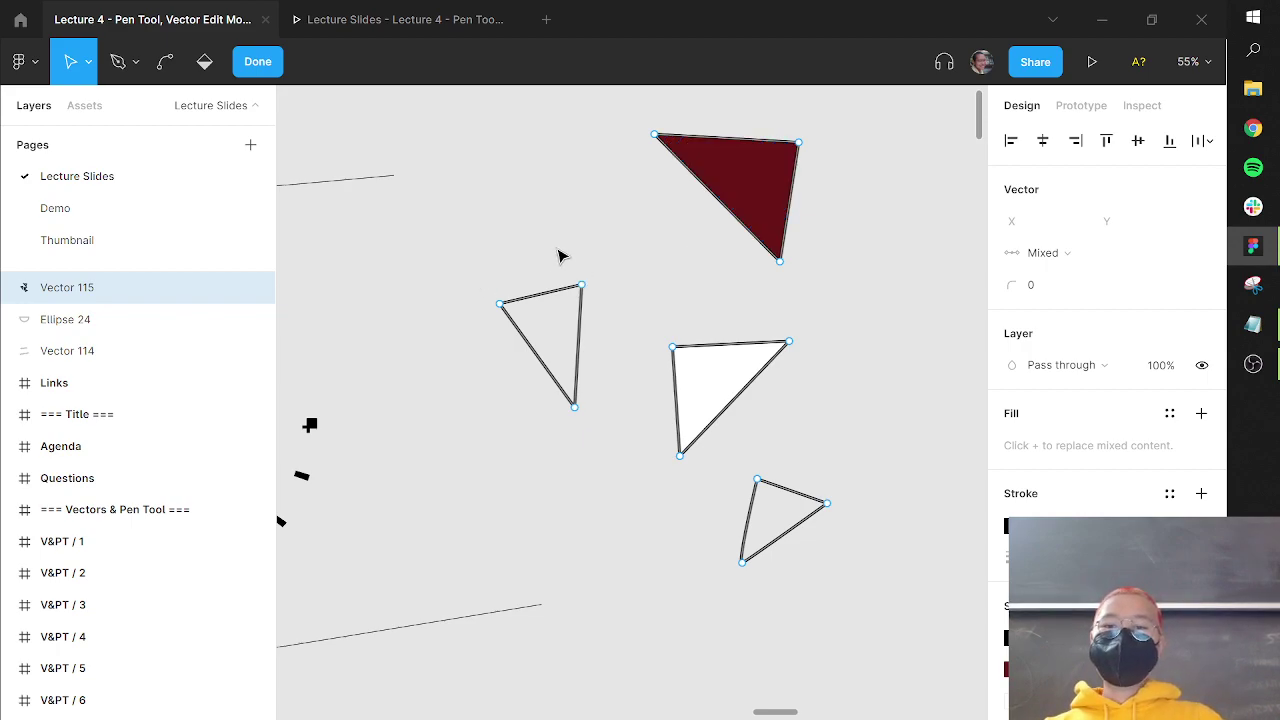
{"action": "key", "text": "Escape"}
- Duplicate the whole four-triangle vector beside the original
{"action": "left_click_drag", "start_coordinate": [611, 284], "coordinate": [872, 210]}
{"action": "key", "text": "alt"}
{"action": "key", "text": "alt"}
- Duplicate the dark red triangle twice inside the copied vector with overlapping copies, and finish vector editing
{"action": "key", "text": "Return"}
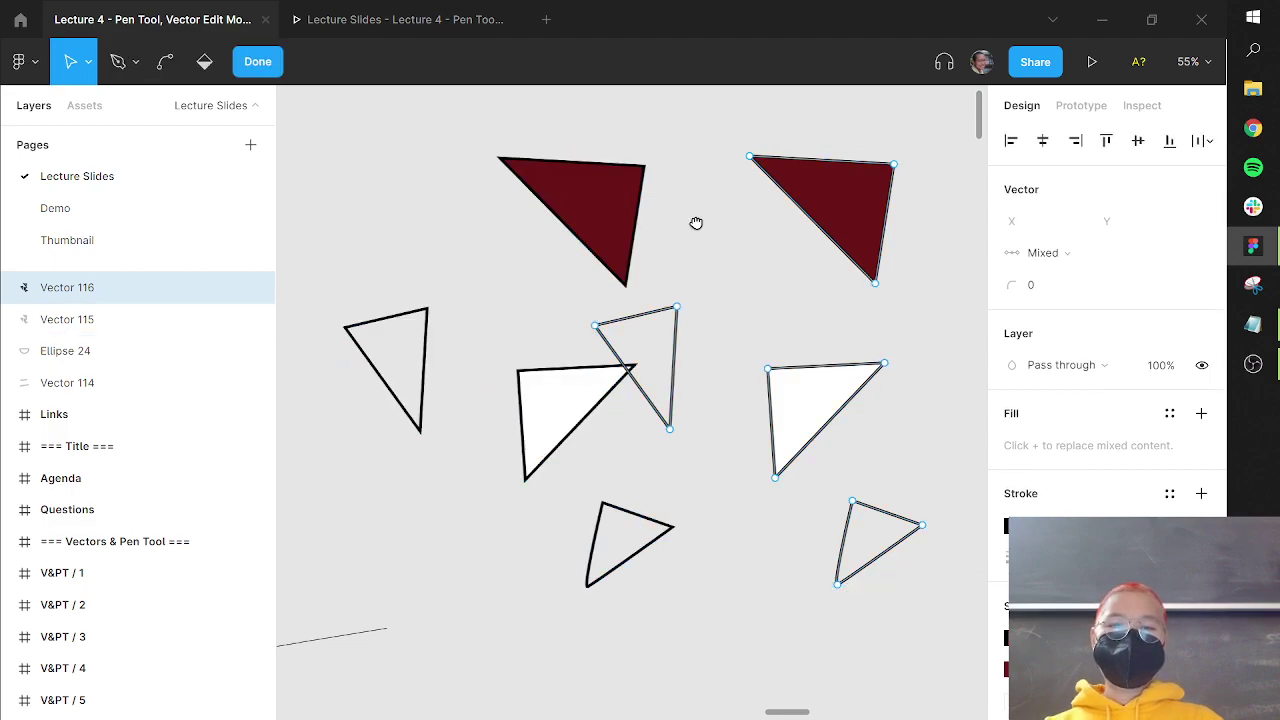
{"action": "left_click_drag", "start_coordinate": [696, 222], "coordinate": [545, 235]}
{"action": "left_click_drag", "start_coordinate": [558, 128], "coordinate": [800, 345]}
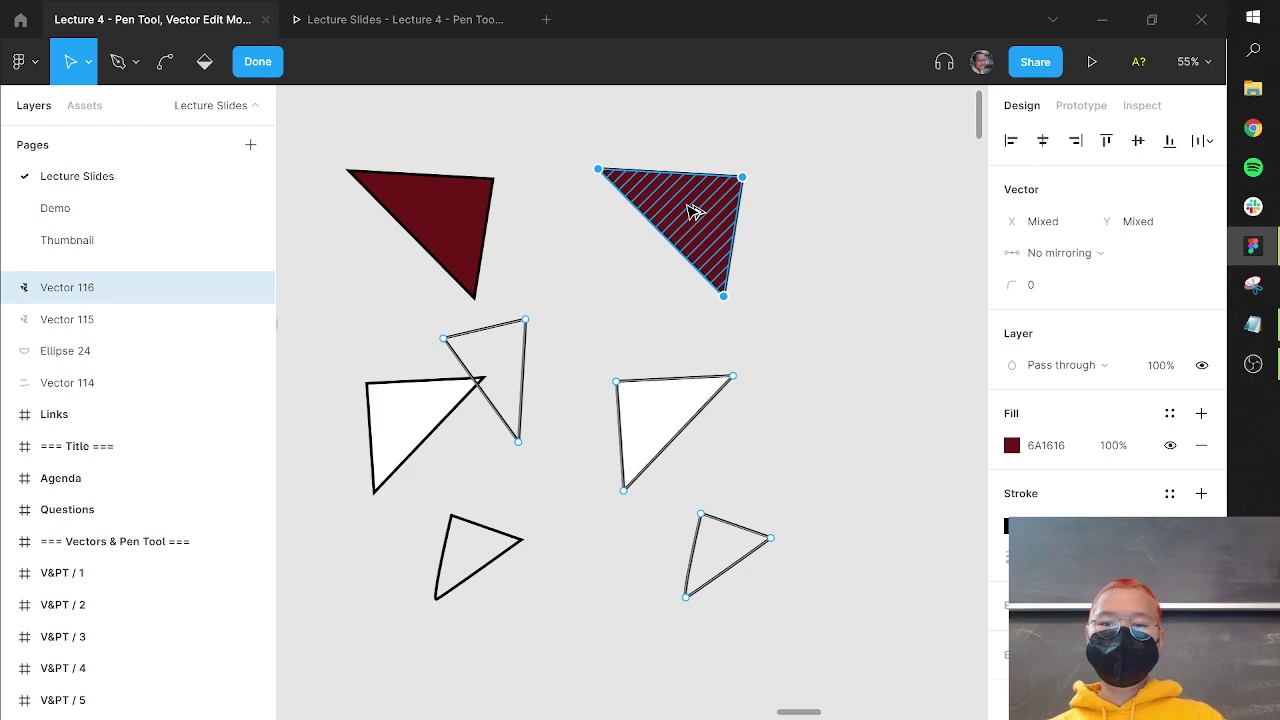
{"action": "mouse_move", "coordinate": [695, 210]}
{"action": "left_mouse_down"}
{"action": "mouse_move", "coordinate": [849, 263]}
{"action": "mouse_move", "coordinate": [757, 171]}
{"action": "mouse_move", "coordinate": [650, 165]}
{"action": "mouse_move", "coordinate": [786, 263]}
{"action": "mouse_move", "coordinate": [807, 240]}
{"action": "left_mouse_up"}
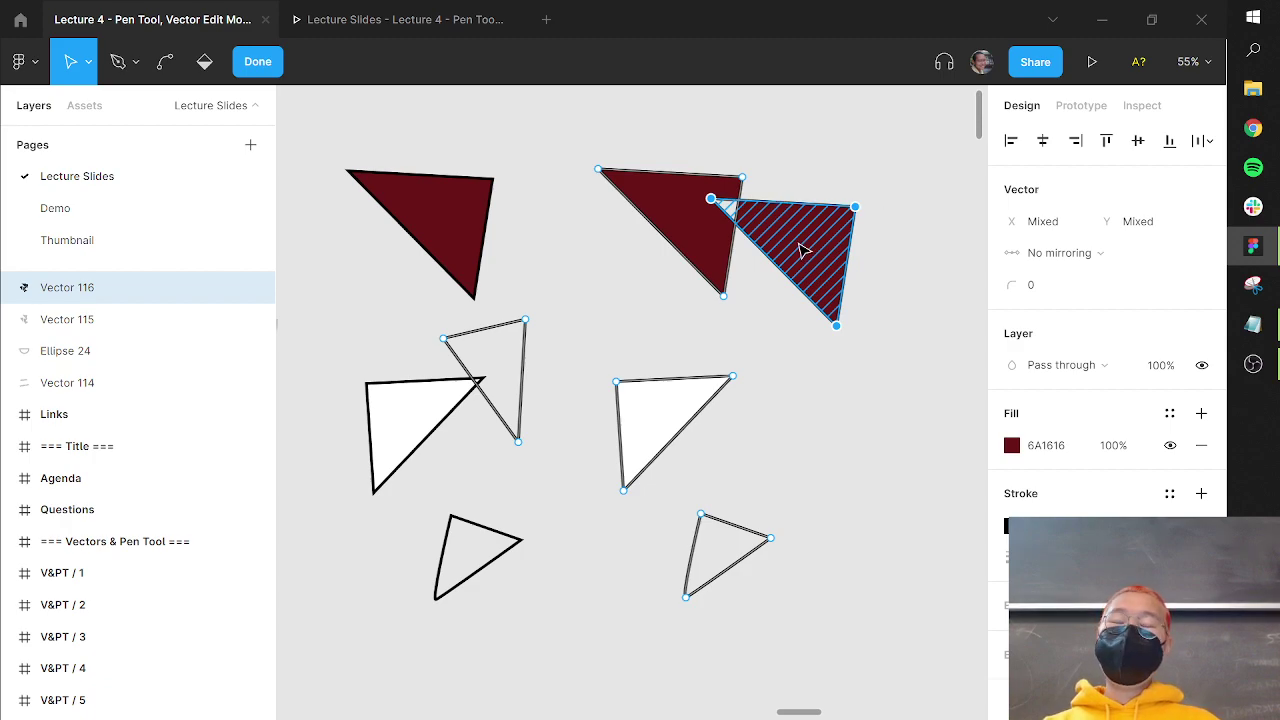
{"action": "mouse_move", "coordinate": [825, 227]}
{"action": "left_mouse_down"}
{"action": "mouse_move", "coordinate": [891, 220]}
{"action": "mouse_move", "coordinate": [907, 328]}
{"action": "mouse_move", "coordinate": [809, 240]}
{"action": "mouse_move", "coordinate": [780, 257]}
{"action": "mouse_move", "coordinate": [775, 245]}
{"action": "mouse_move", "coordinate": [846, 245]}
{"action": "mouse_move", "coordinate": [772, 236]}
{"action": "mouse_move", "coordinate": [834, 323]}
{"action": "mouse_move", "coordinate": [849, 272]}
{"action": "mouse_move", "coordinate": [860, 294]}
{"action": "mouse_move", "coordinate": [728, 285]}
{"action": "mouse_move", "coordinate": [857, 268]}
{"action": "left_mouse_up"}
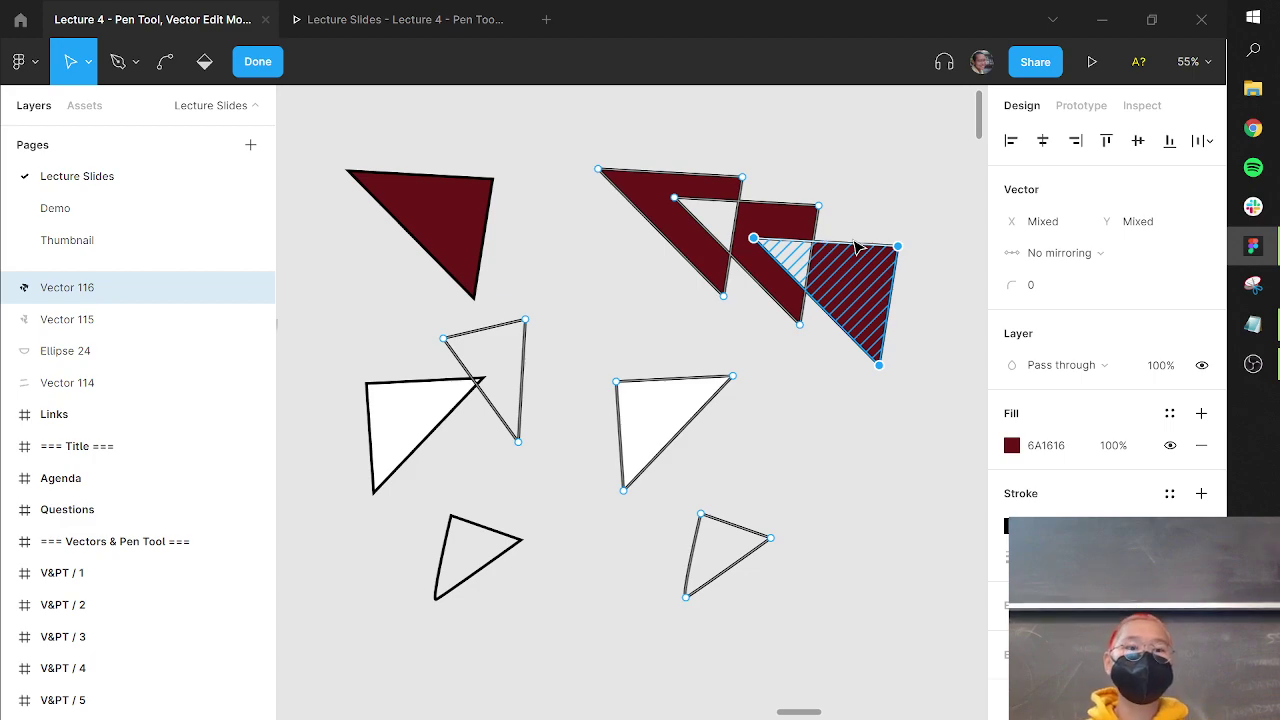
{"action": "left_click", "coordinate": [891, 184]}
{"action": "key", "text": "alt"}
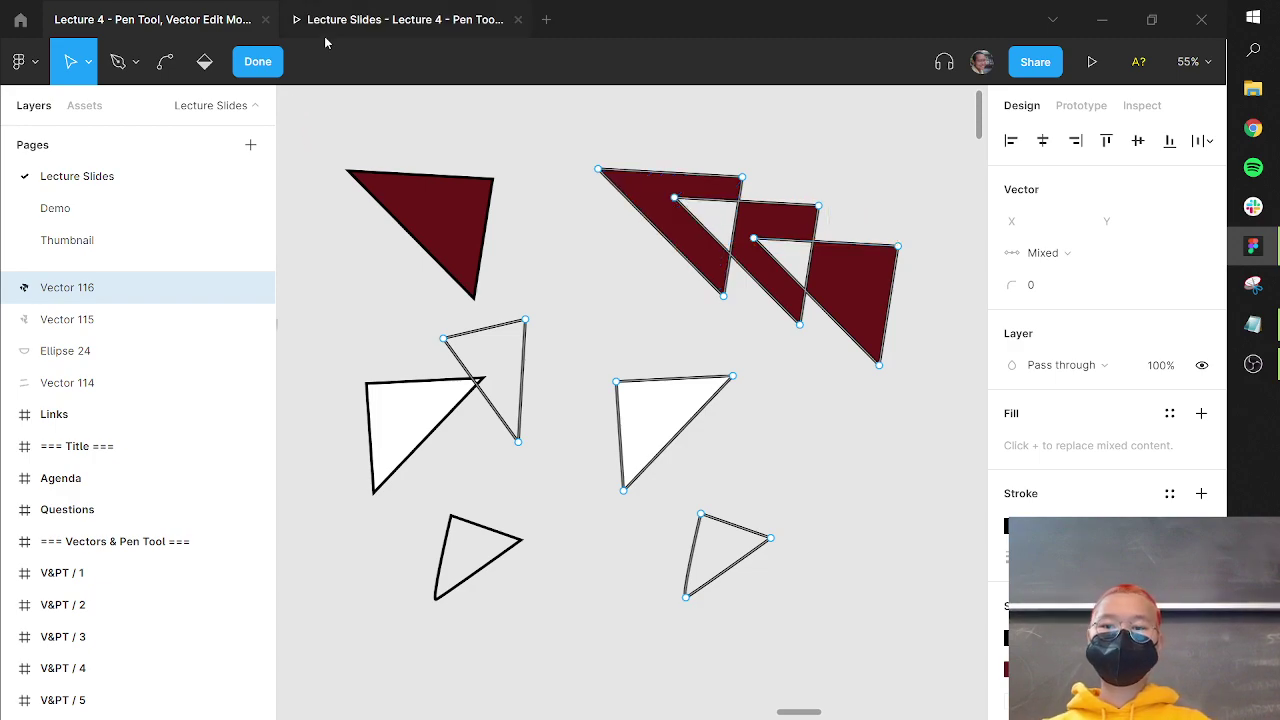
{"action": "left_click", "coordinate": [257, 68]}
- Advance the presentation to the Vector Tools slide and return to the design file
{"action": "left_click", "coordinate": [350, 19]}
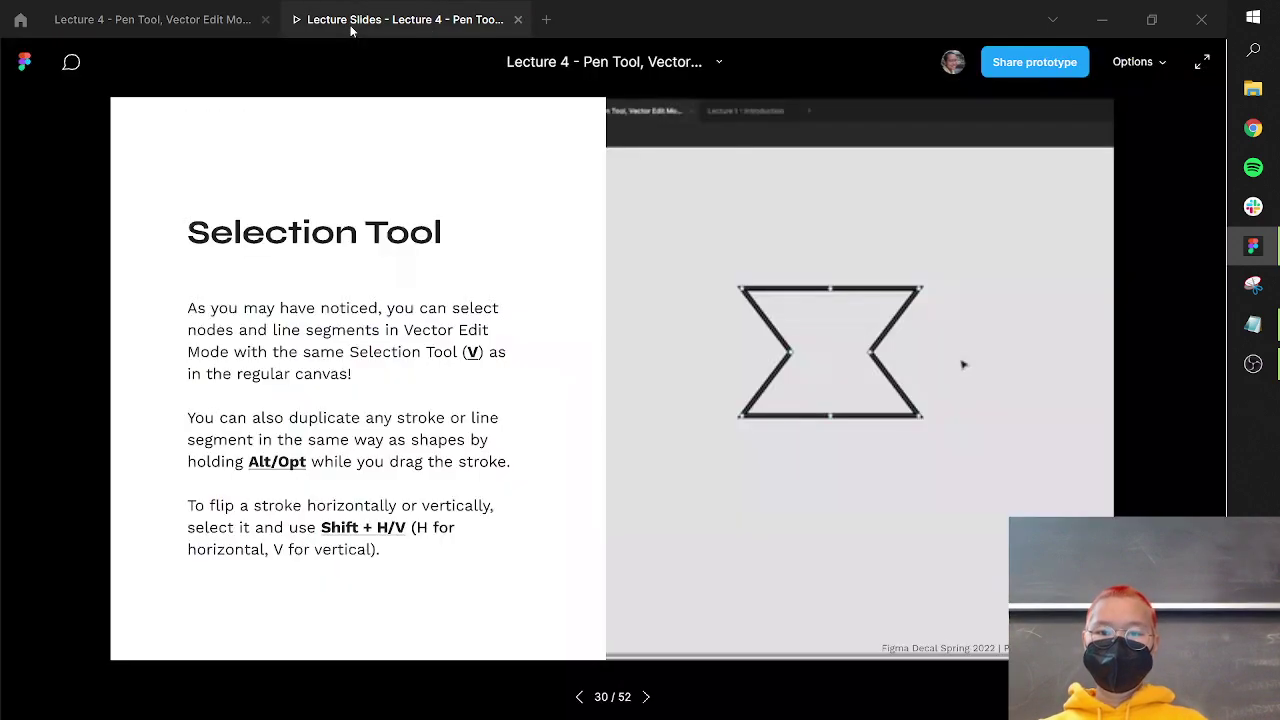
{"action": "key", "text": "Right"}
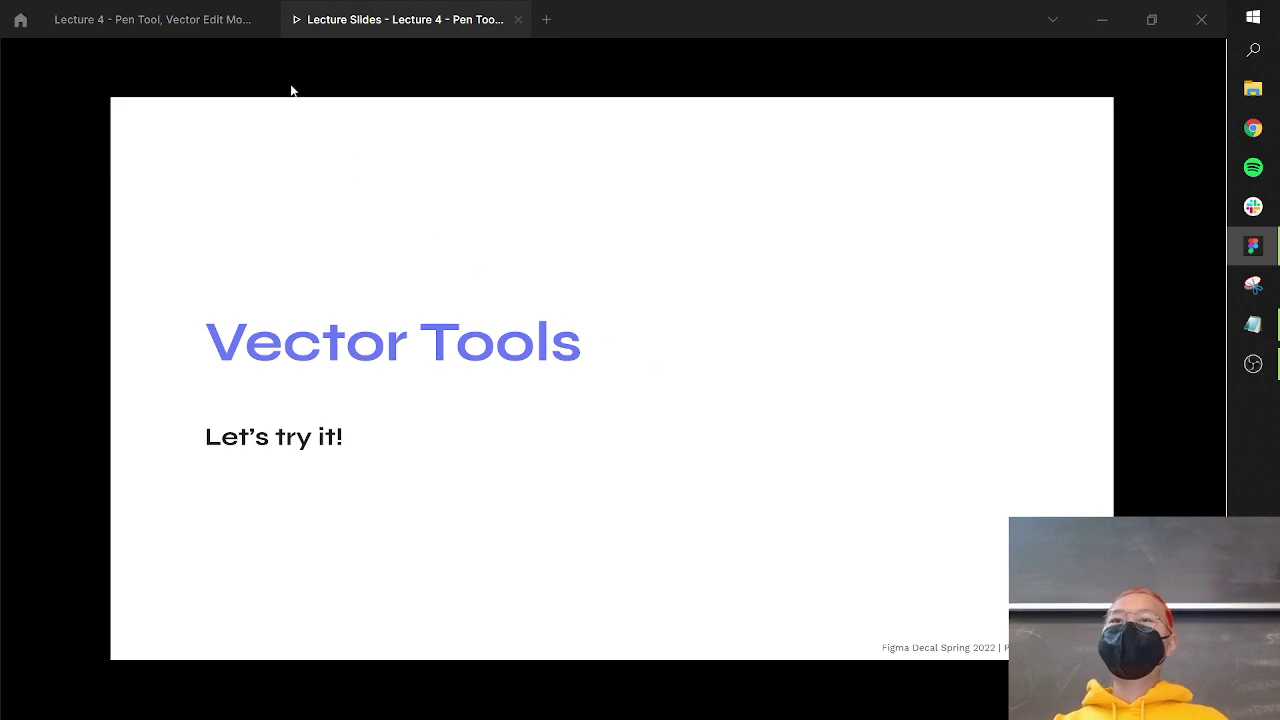
{"action": "left_click", "coordinate": [190, 30]}
- Draw a closed, self-crossing four-point shape about 1117 × 457 with the Pen tool in the empty area below the triangles
{"action": "left_click", "coordinate": [545, 150]}
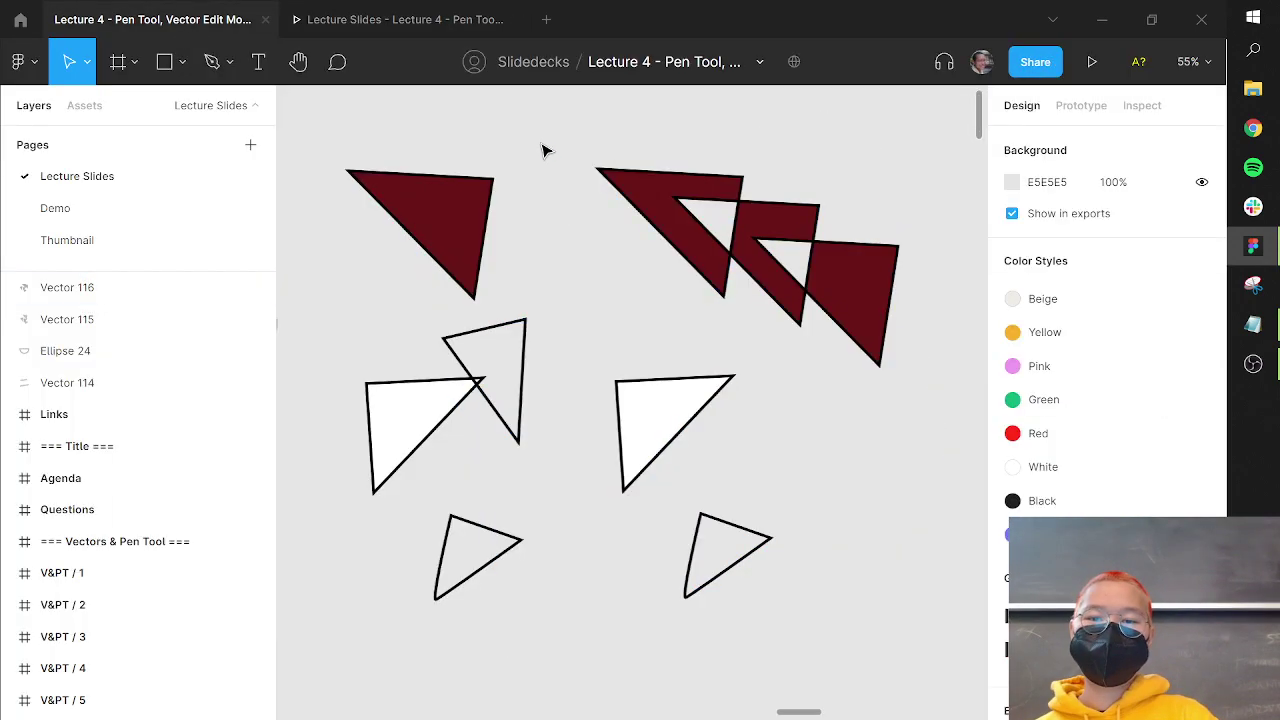
{"action": "scroll", "coordinate": [545, 155], "scroll_direction": "down", "scroll_amount": 3, "text": "ctrl"}
{"action": "scroll", "coordinate": [637, 286], "scroll_direction": "down", "scroll_amount": 2}
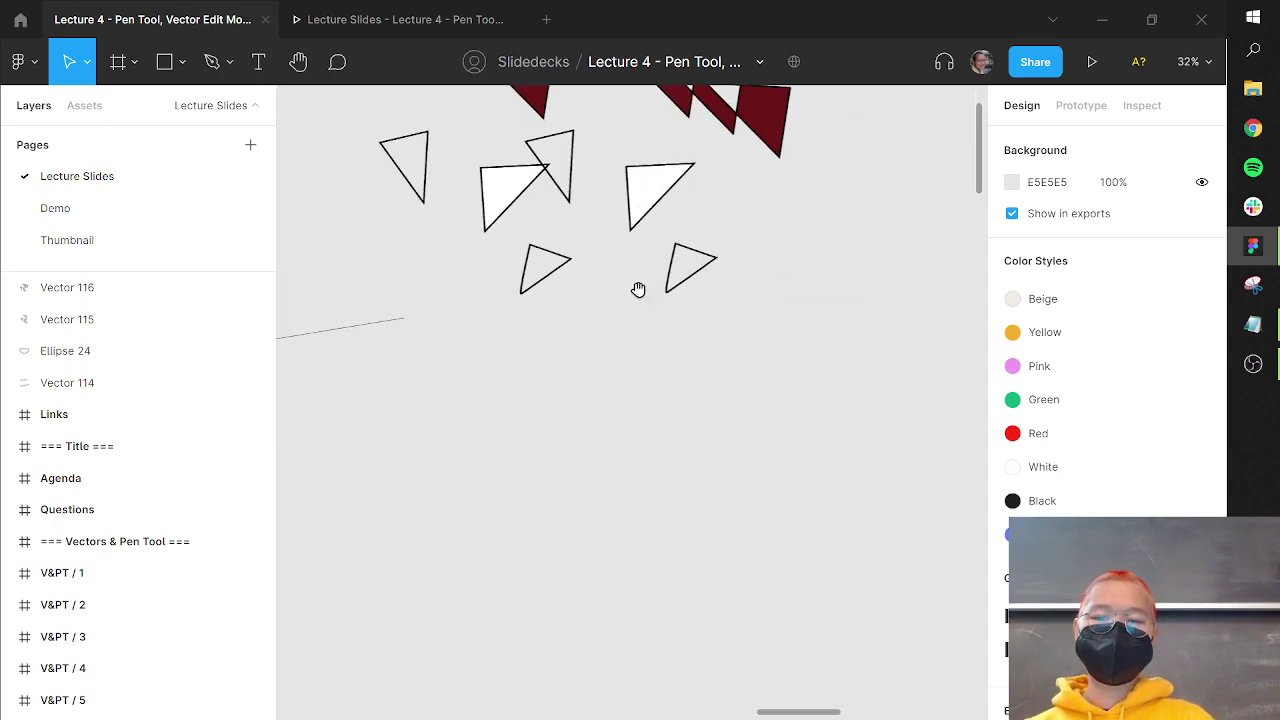
{"action": "left_click_drag", "start_coordinate": [637, 286], "coordinate": [623, 343]}
{"action": "left_click_drag", "start_coordinate": [629, 251], "coordinate": [651, 343]}
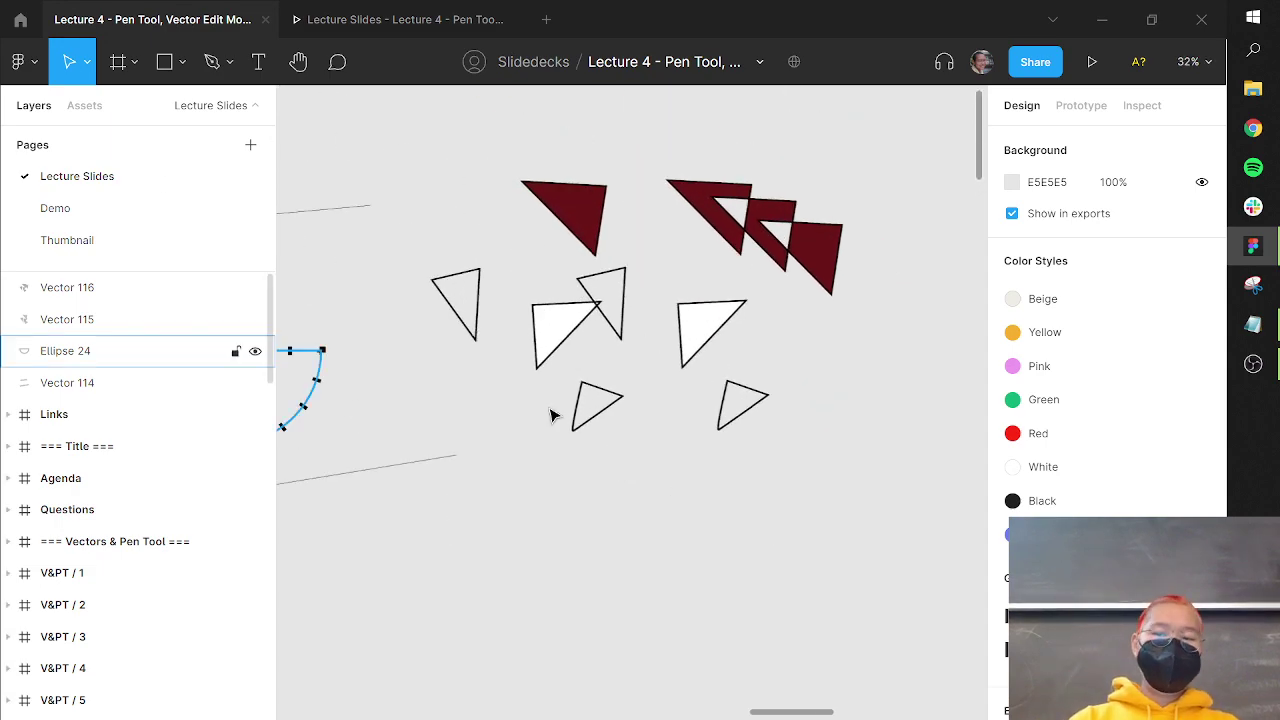
{"action": "left_click_drag", "start_coordinate": [540, 426], "coordinate": [634, 418]}
{"action": "key", "text": "p"}
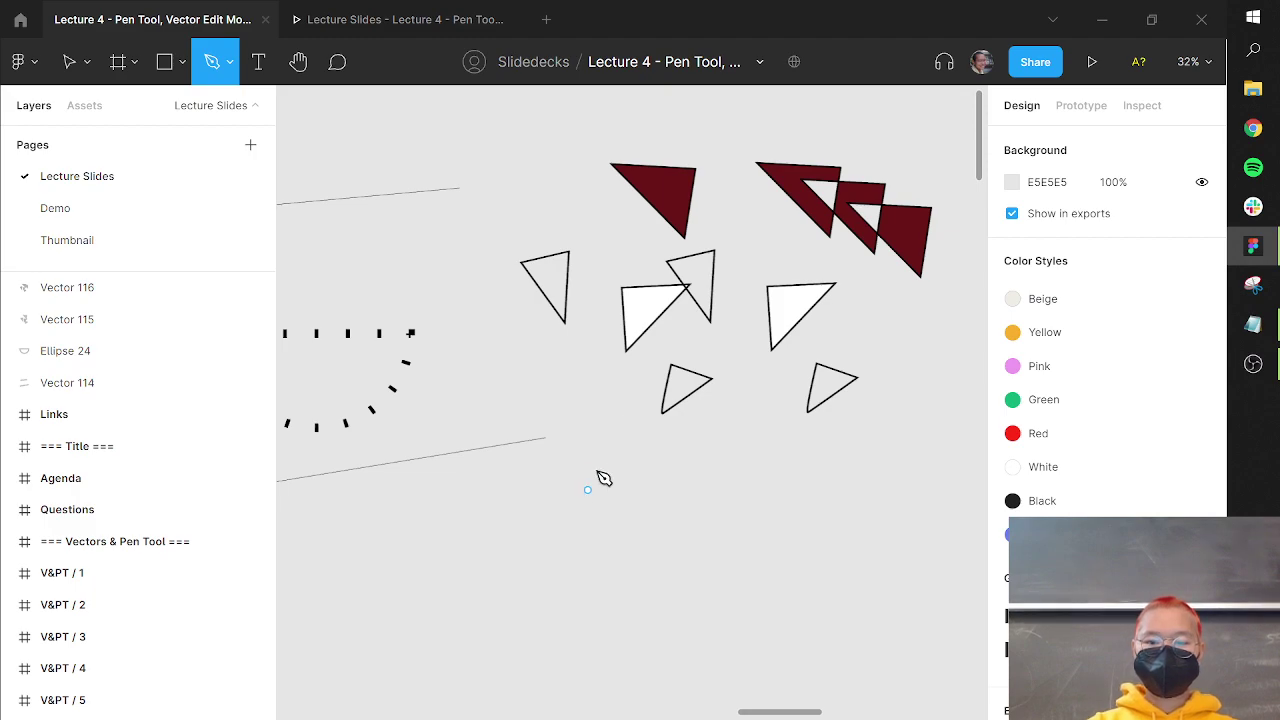
{"action": "left_click", "coordinate": [498, 601]}
{"action": "left_click", "coordinate": [828, 546]}
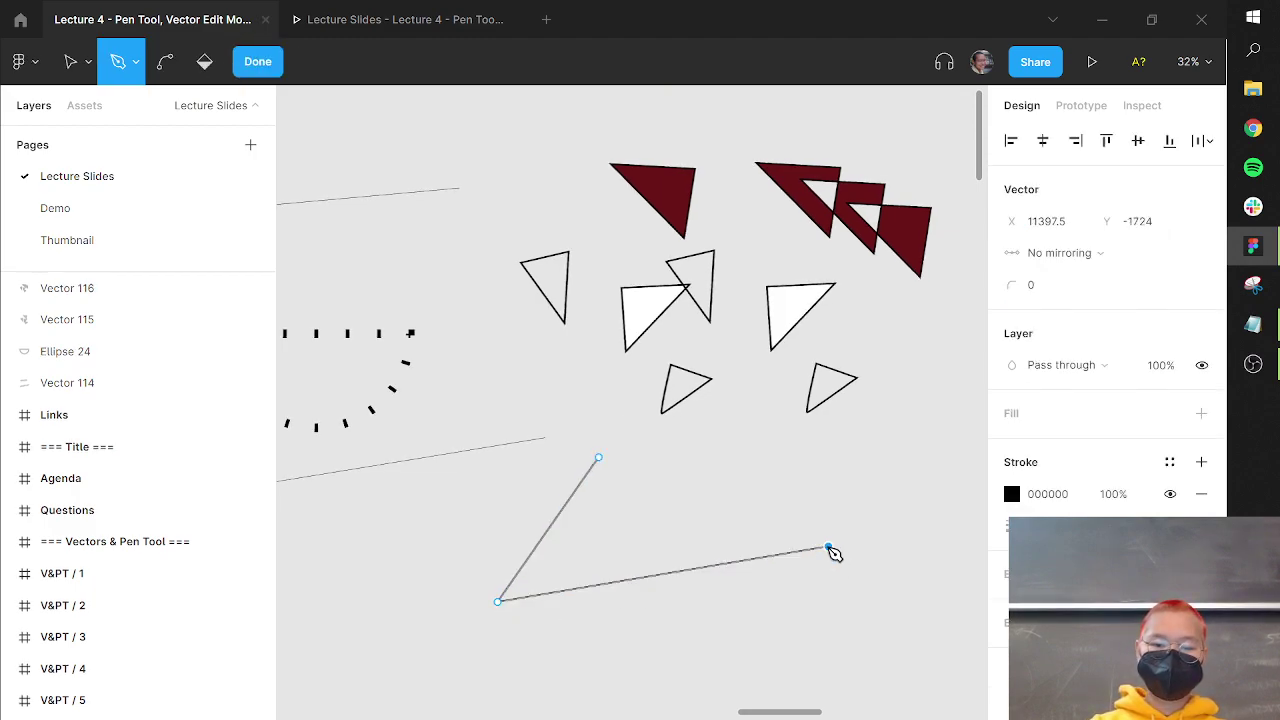
{"action": "left_click", "coordinate": [475, 479]}
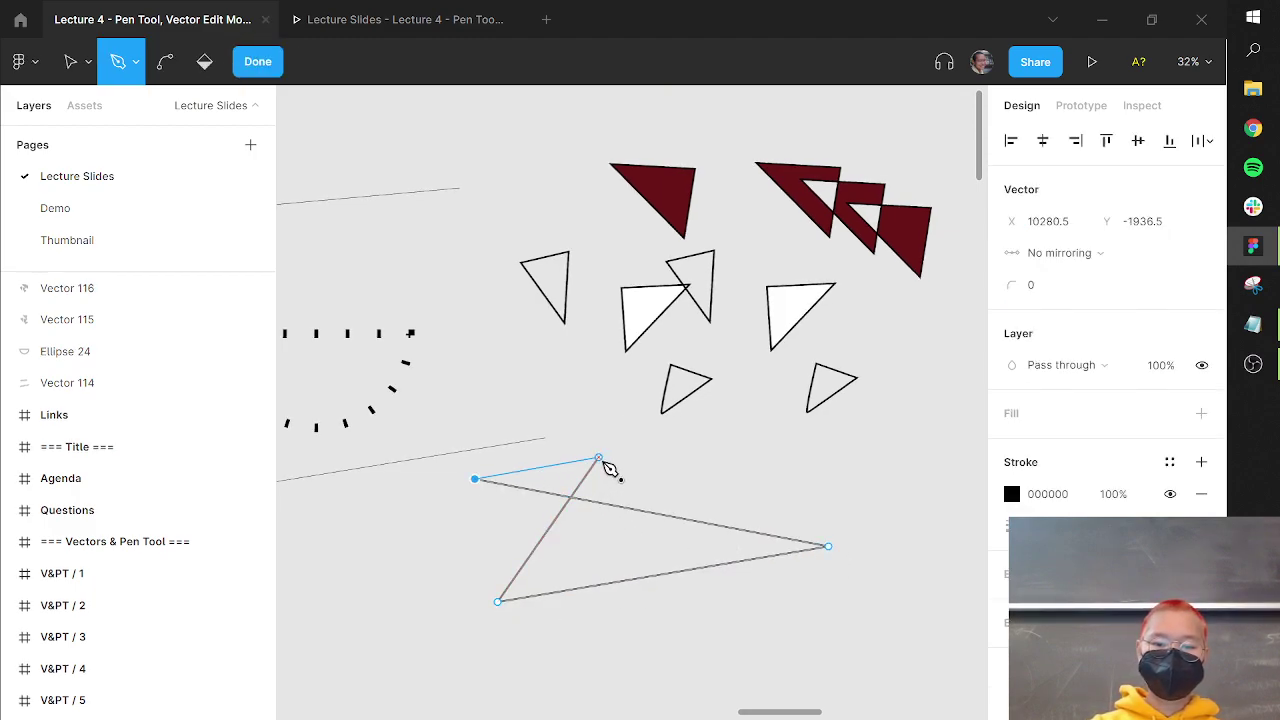
{"action": "left_click", "coordinate": [598, 458]}
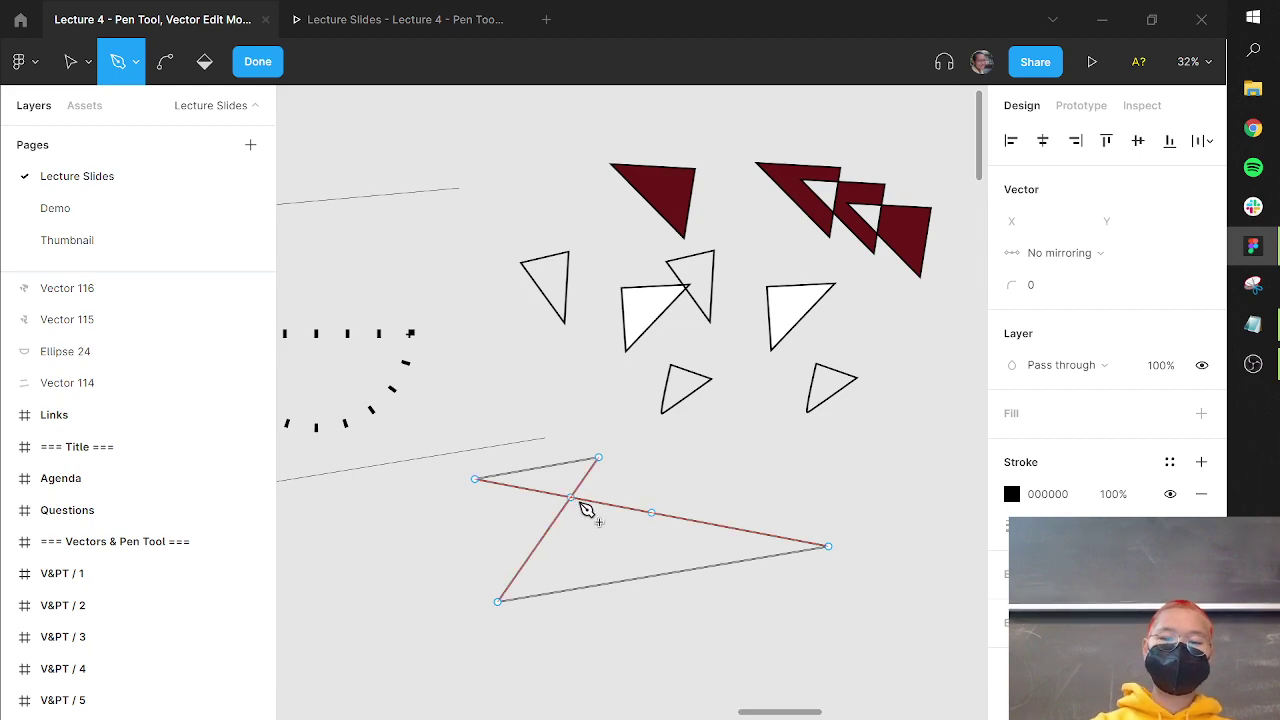
{"action": "key", "text": "Escape"}
- Examine the point where the new shape's two lines cross
{"action": "scroll", "coordinate": [578, 505], "scroll_direction": "up", "scroll_amount": 5}
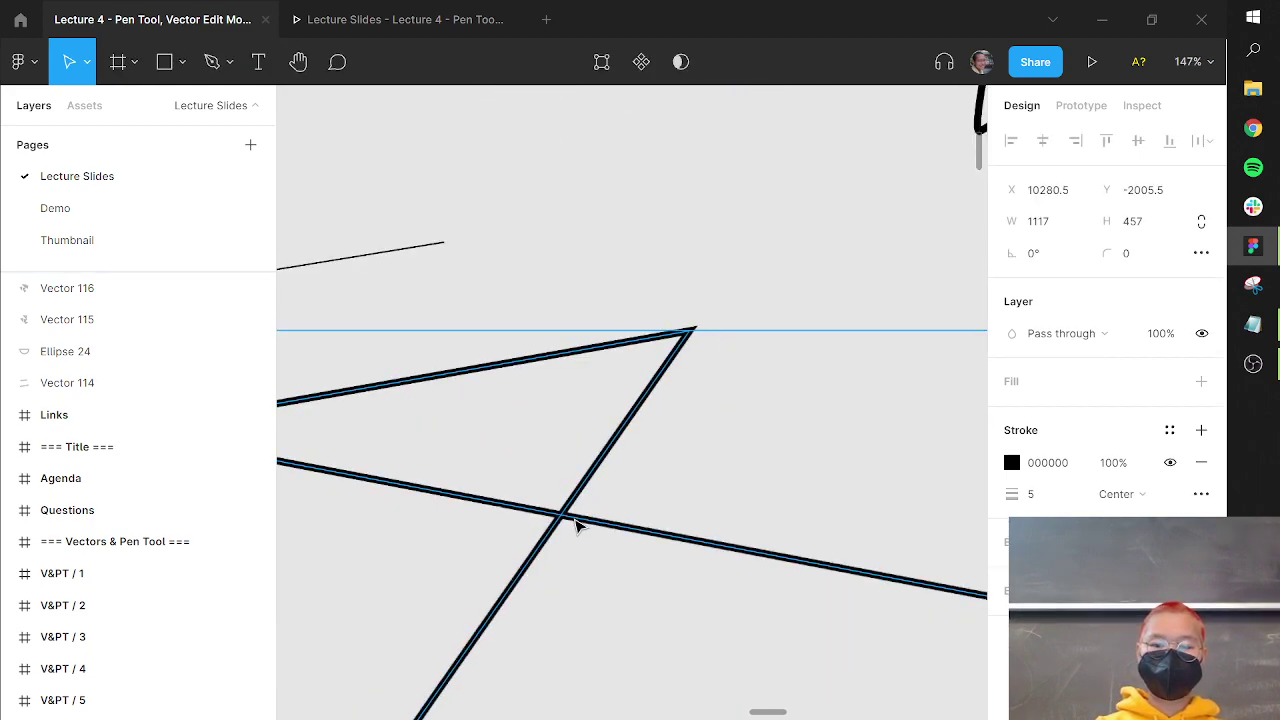
{"action": "double_click", "coordinate": [577, 524]}
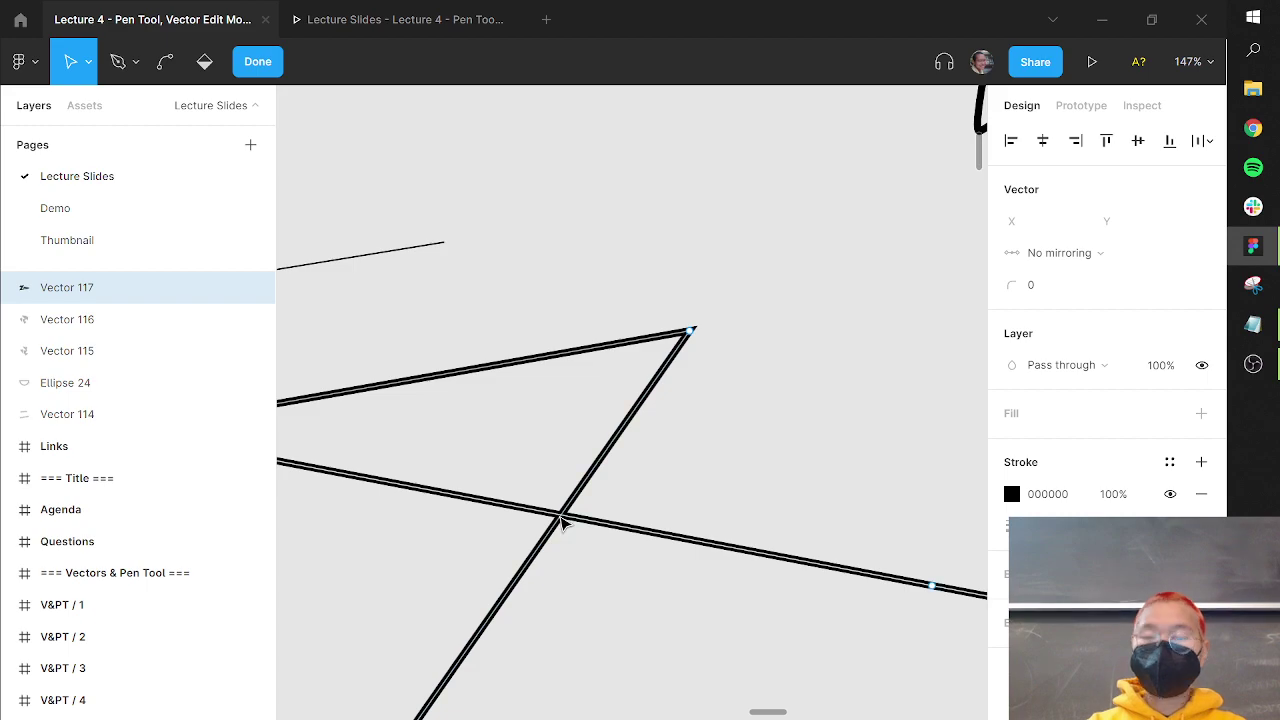
{"action": "key", "text": "Escape"}
{"action": "scroll", "coordinate": [640, 146], "scroll_direction": "down", "scroll_amount": 3}
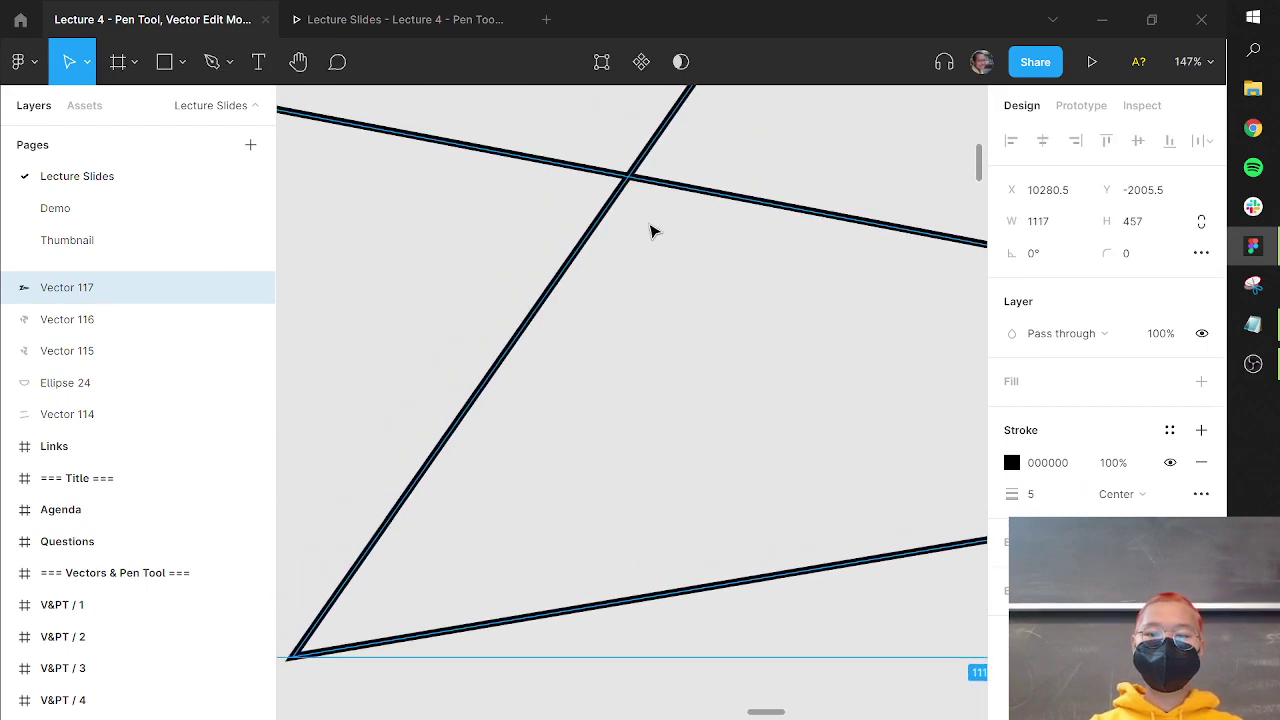
{"action": "scroll", "coordinate": [651, 229], "scroll_direction": "down", "scroll_amount": 2}
{"action": "left_click_drag", "start_coordinate": [651, 233], "coordinate": [574, 323]}
- Fill the shape's smaller triangular section with the Paint bucket, set the fill color to A62424, and finish vector editing
{"action": "key", "text": "Return"}
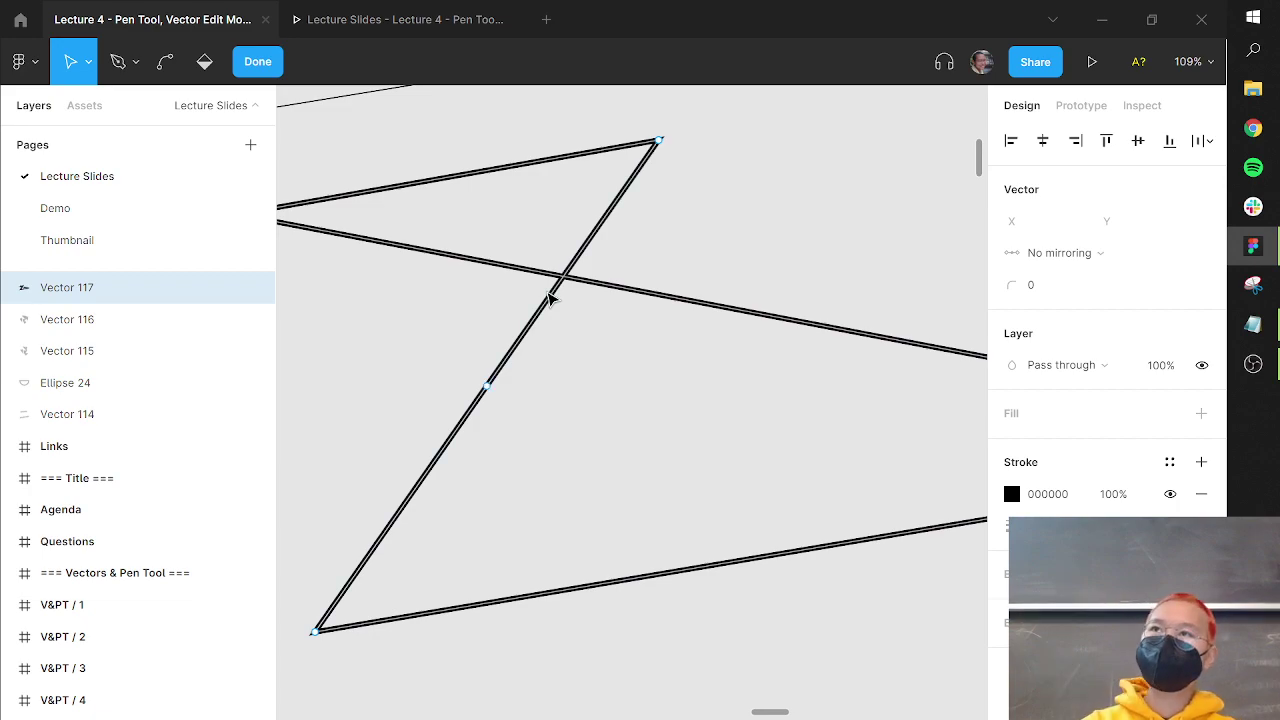
{"action": "left_click", "coordinate": [220, 72]}
{"action": "left_click", "coordinate": [536, 240]}
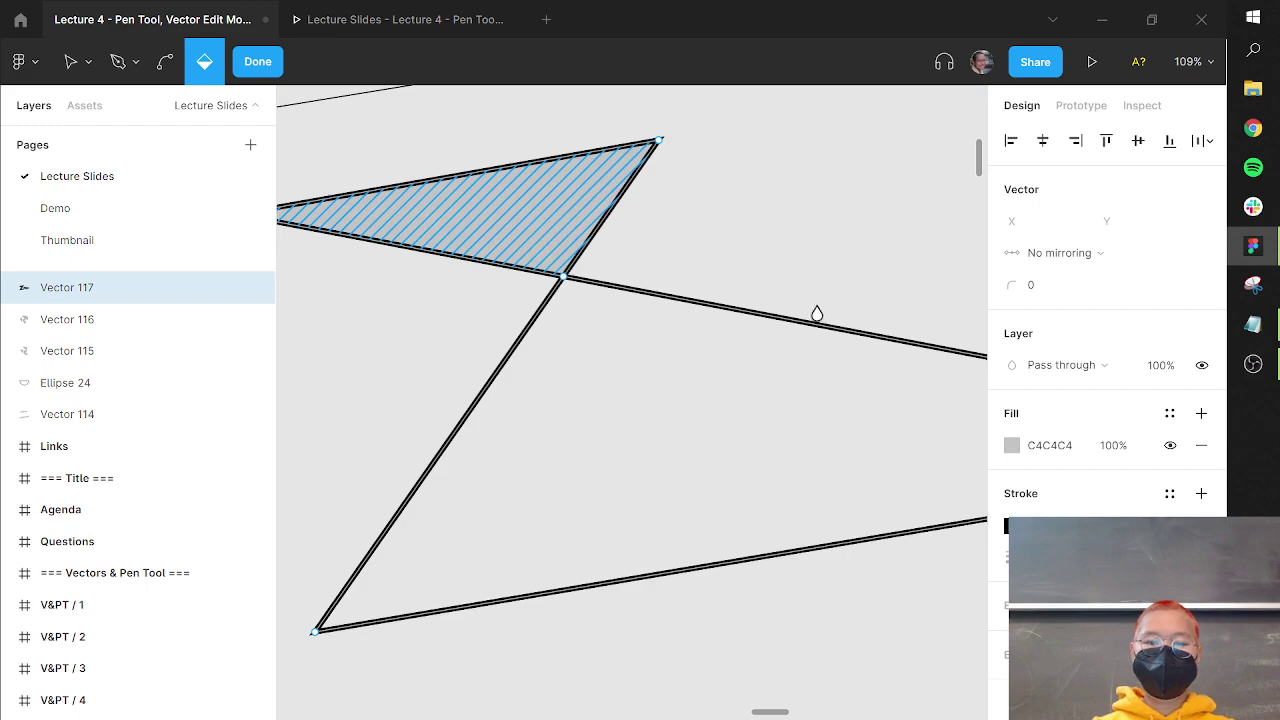
{"action": "left_click", "coordinate": [931, 443]}
{"action": "left_click", "coordinate": [1012, 445]}
{"action": "left_click", "coordinate": [929, 320]}
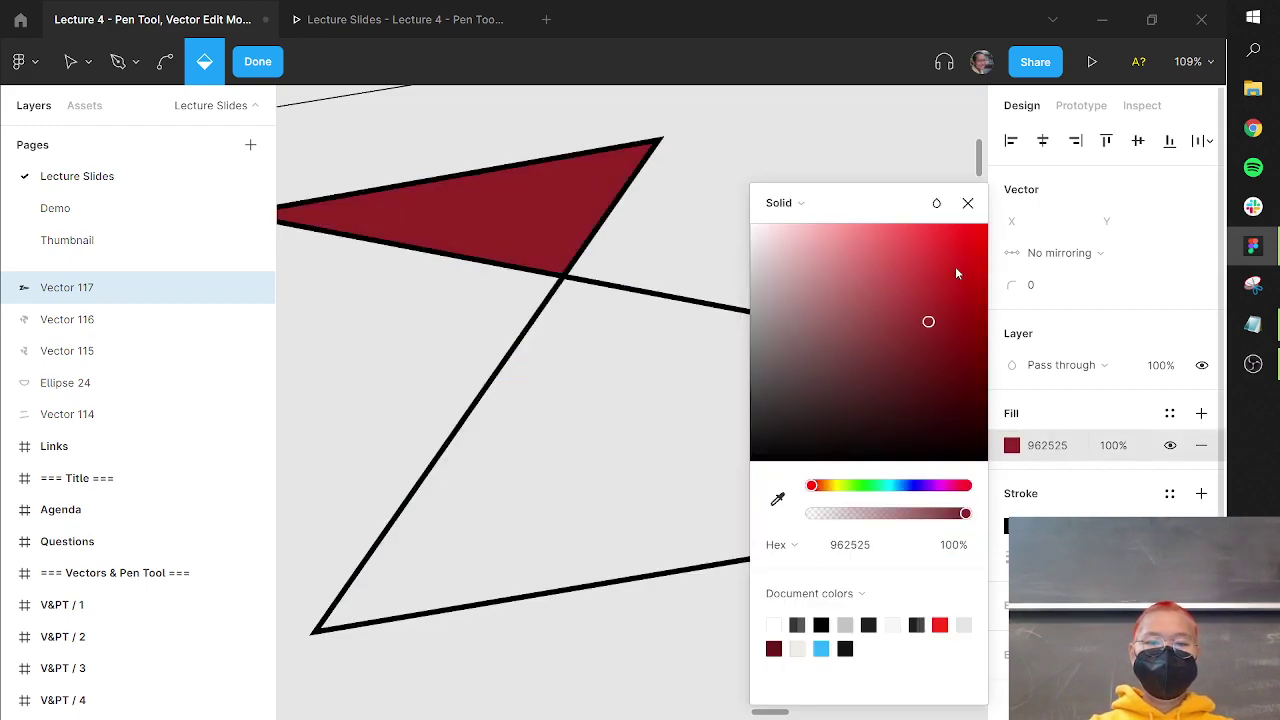
{"action": "left_click", "coordinate": [968, 202]}
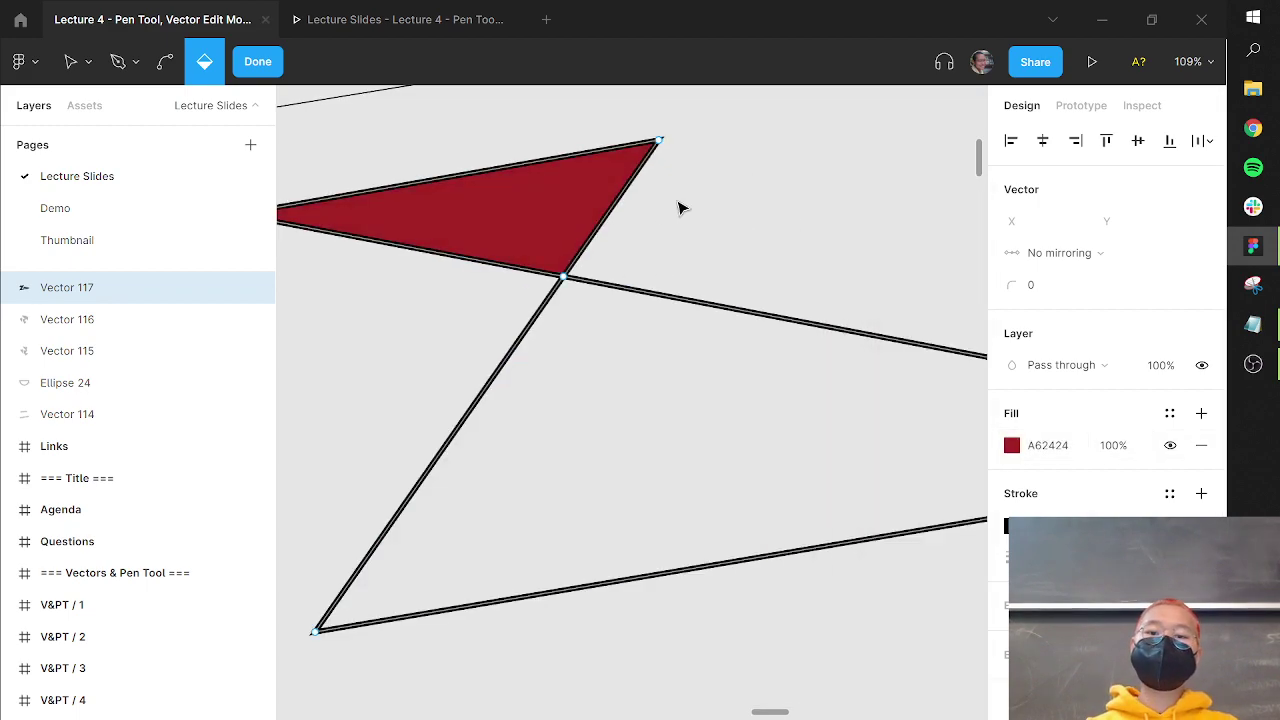
{"action": "key", "text": "Escape"}
{"action": "key", "text": "Escape"}
- Check the crossing of the partly filled shape for a node in vector edit mode and leave the mode
{"action": "scroll", "coordinate": [680, 200], "scroll_direction": "down", "scroll_amount": 5}
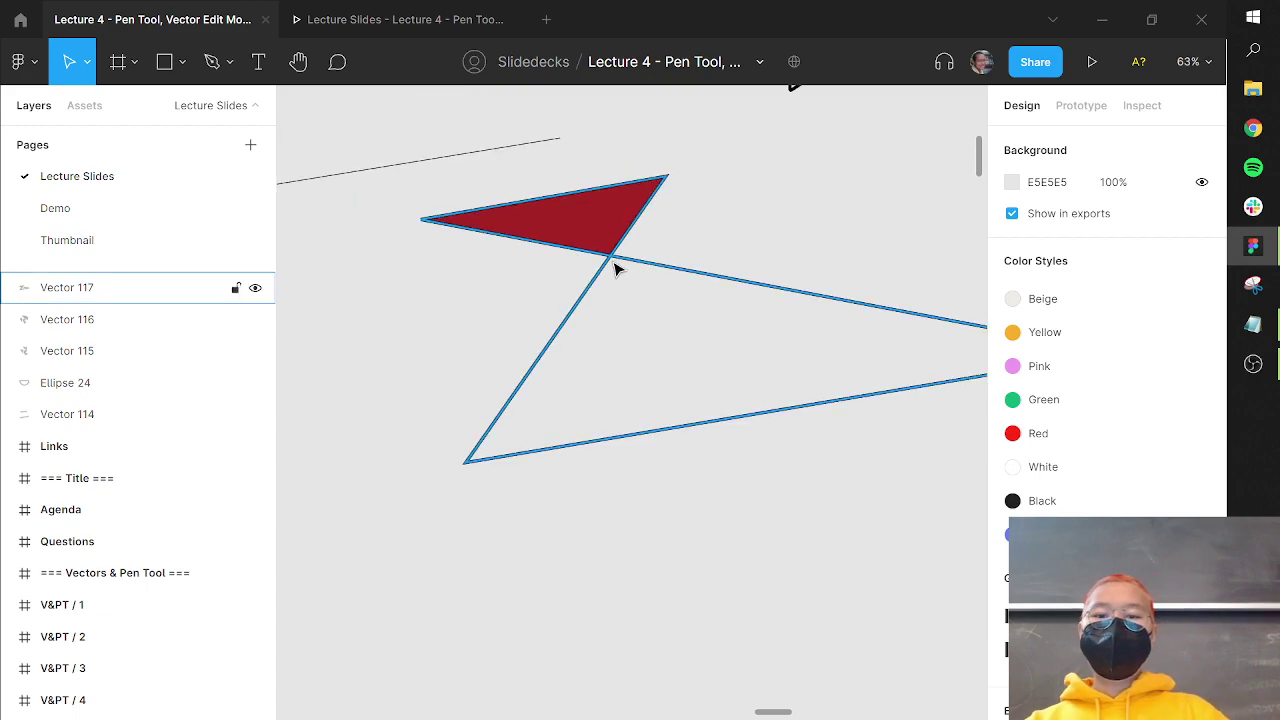
{"action": "left_click", "coordinate": [617, 262]}
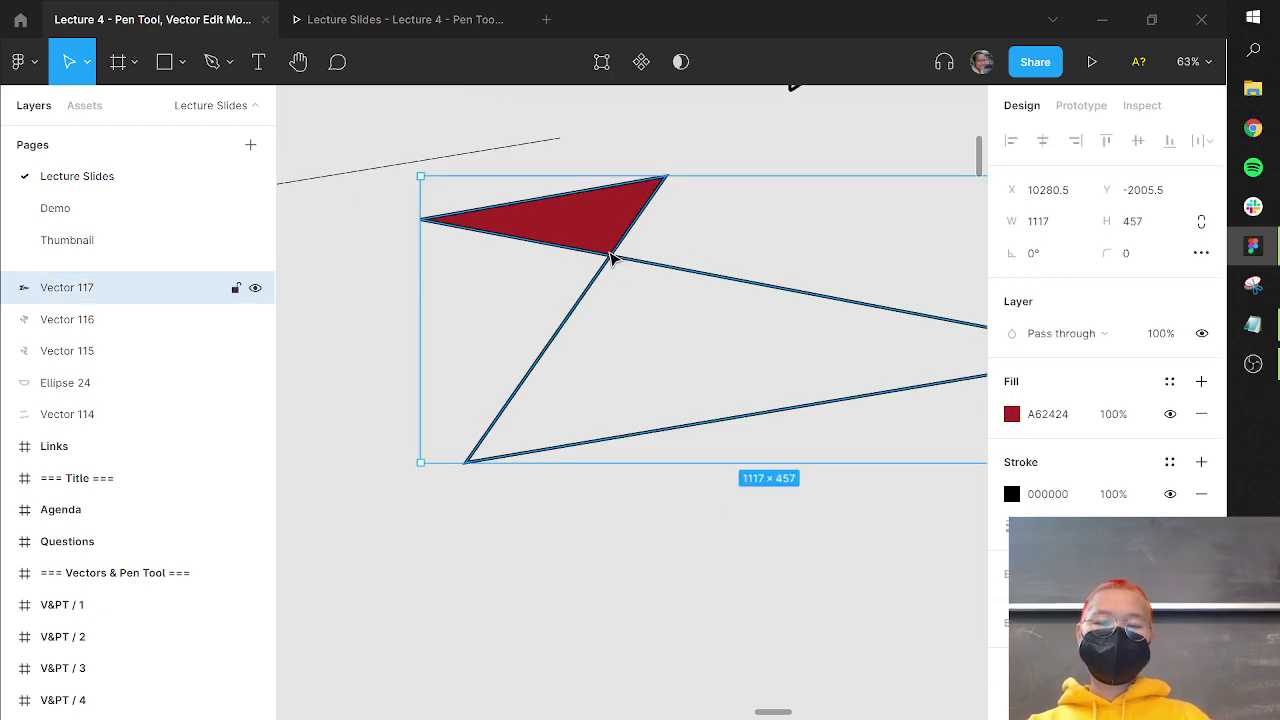
{"action": "double_click", "coordinate": [612, 258]}
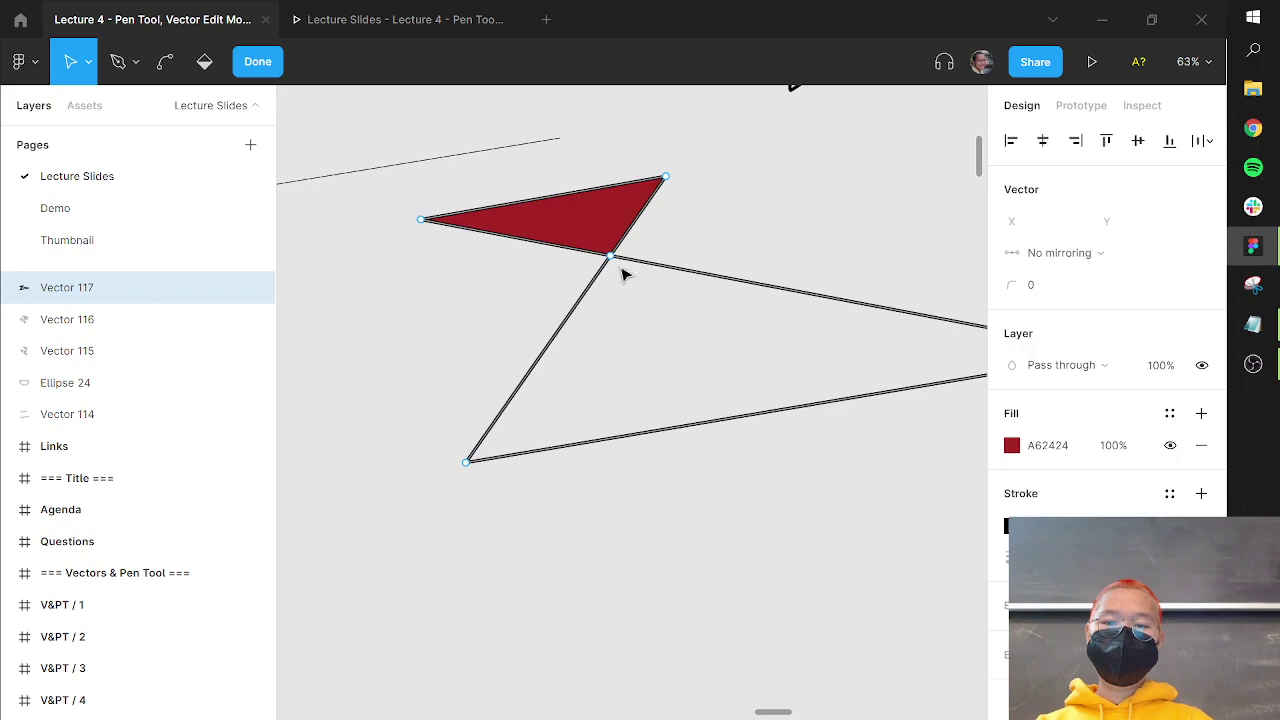
{"action": "scroll", "coordinate": [622, 273], "scroll_direction": "up", "scroll_amount": 10}
{"action": "key", "text": "Escape"}
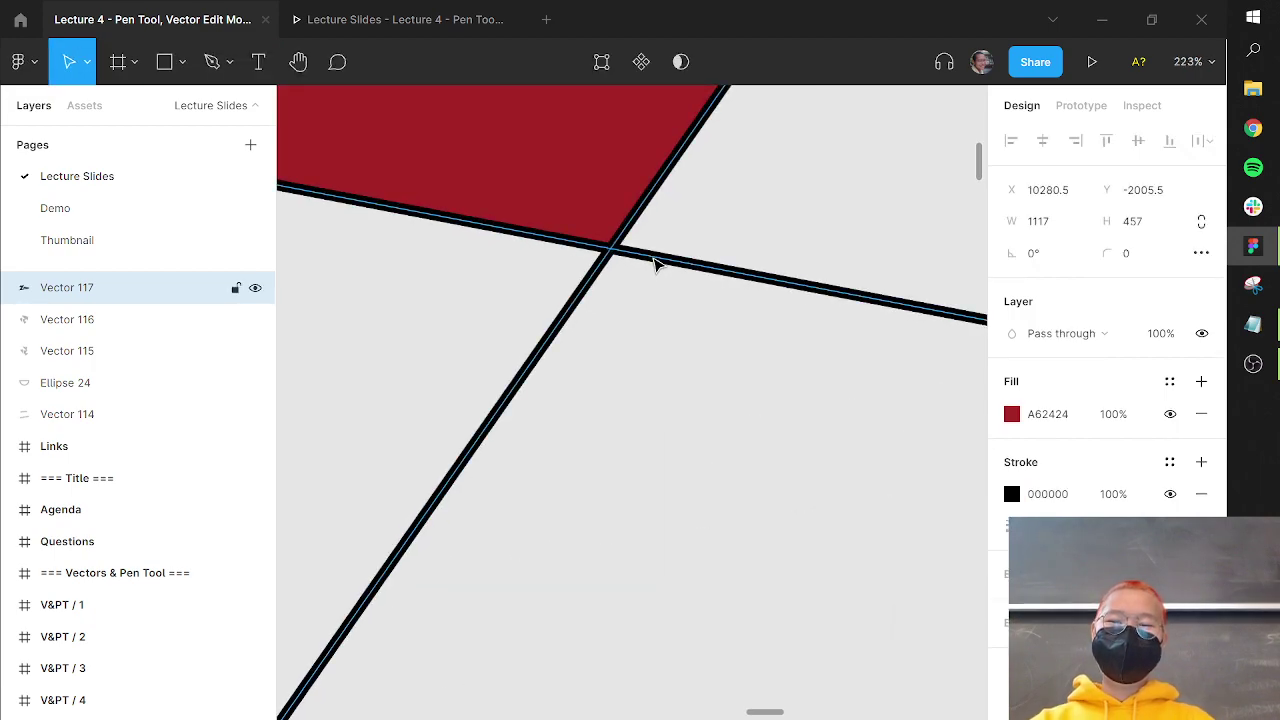
- Open the partly filled shape in vector edit mode and move its upper-right corner node to about X 10690, Y -2050
{"action": "scroll", "coordinate": [655, 262], "scroll_direction": "down", "scroll_amount": 5}
{"action": "key", "text": "Return"}
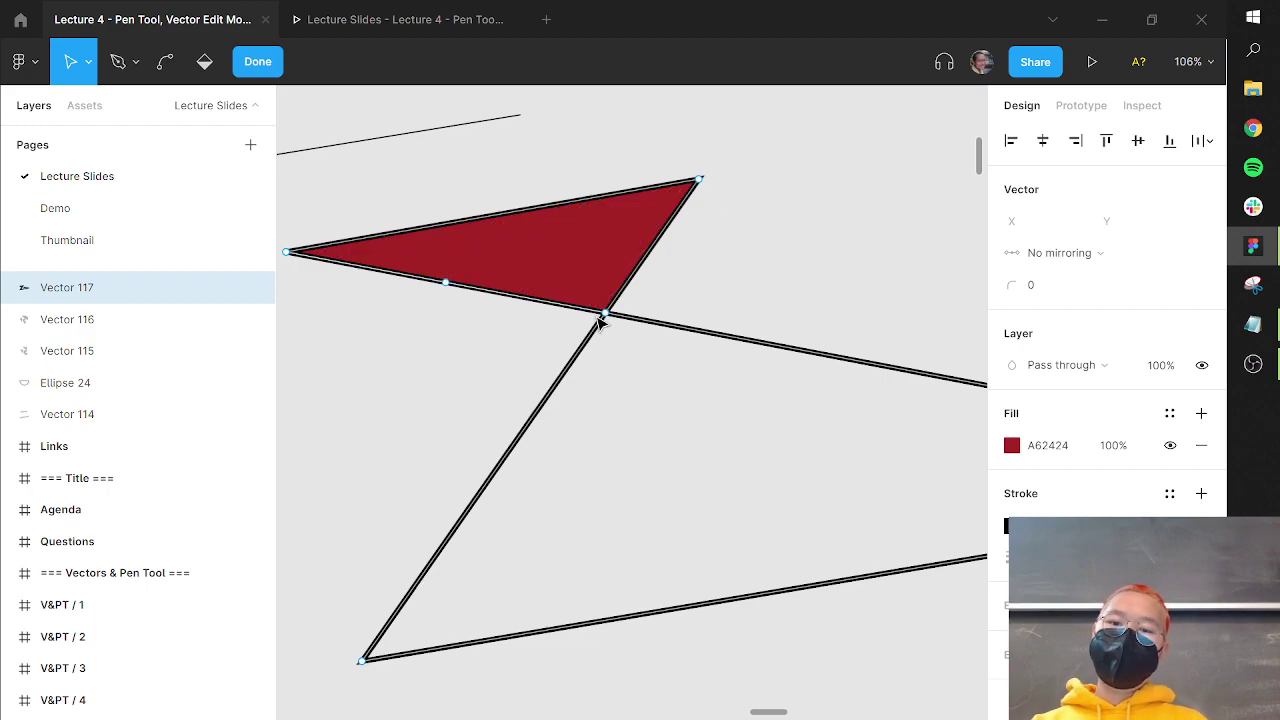
{"action": "left_click_drag", "start_coordinate": [705, 193], "coordinate": [707, 446]}
{"action": "left_click_drag", "start_coordinate": [597, 455], "coordinate": [730, 212]}
{"action": "left_click", "coordinate": [718, 134]}
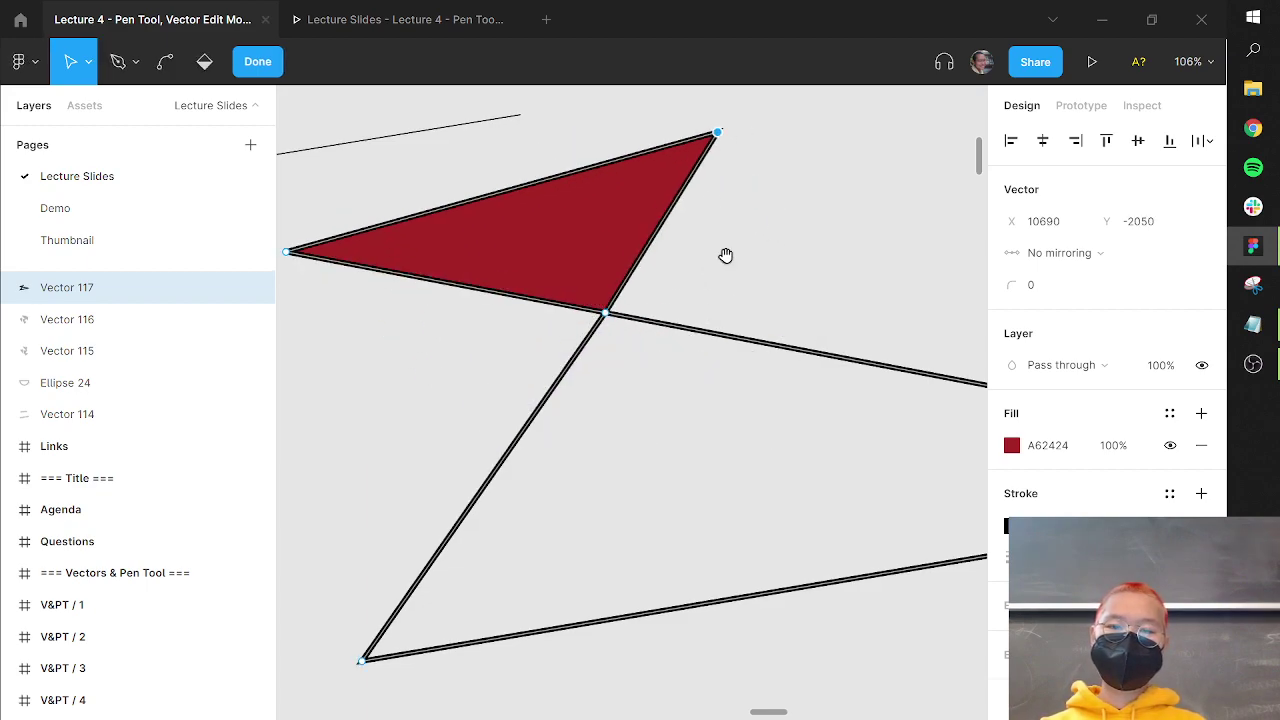
- Move the node at the crossing around, ending lower at about X 10619.5, Y -1791.5, to reshape both sections
{"action": "scroll", "coordinate": [716, 250], "scroll_direction": "down", "scroll_amount": 2}
{"action": "scroll", "coordinate": [706, 243], "scroll_direction": "up", "scroll_amount": 2}
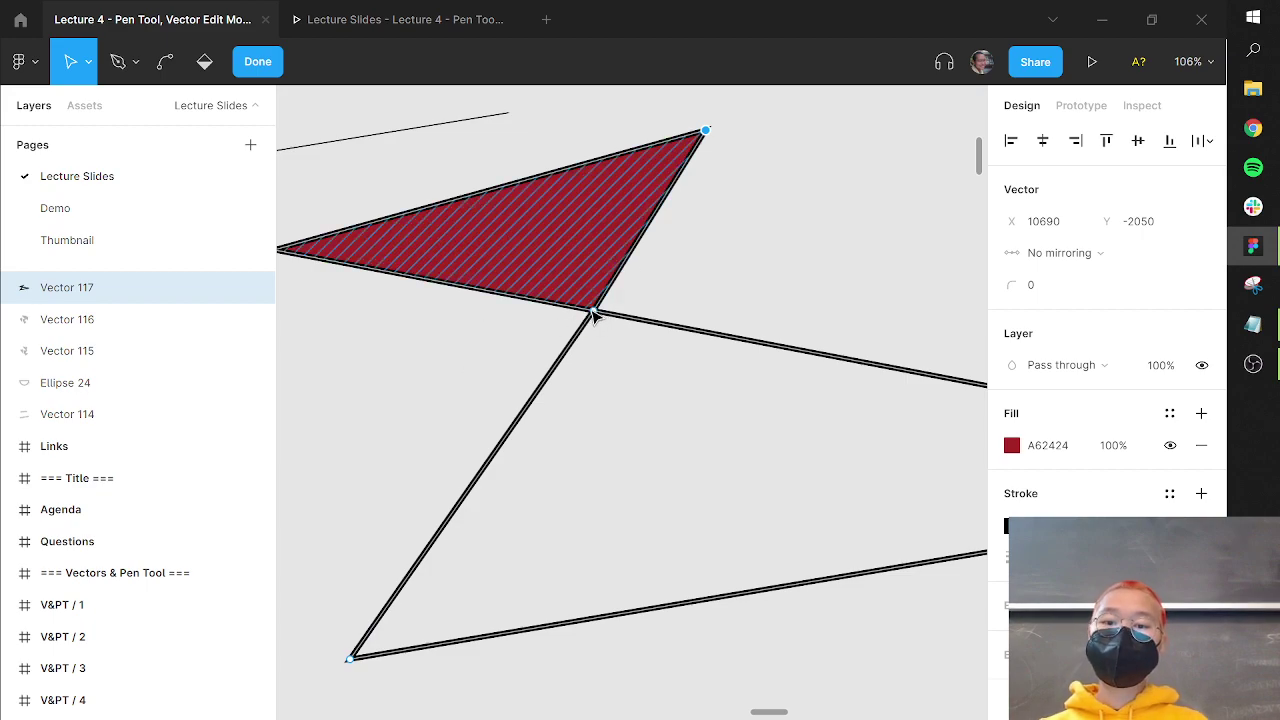
{"action": "left_click_drag", "start_coordinate": [593, 315], "coordinate": [568, 262]}
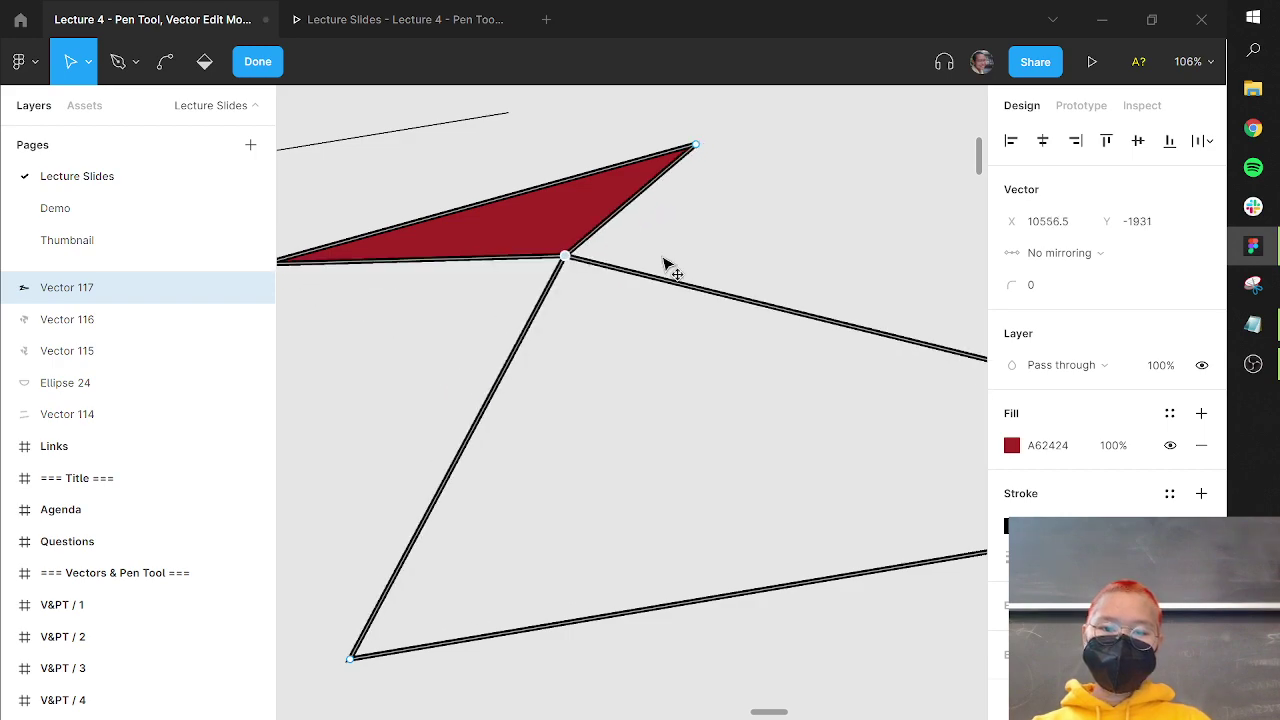
{"action": "left_click_drag", "start_coordinate": [668, 265], "coordinate": [640, 415]}
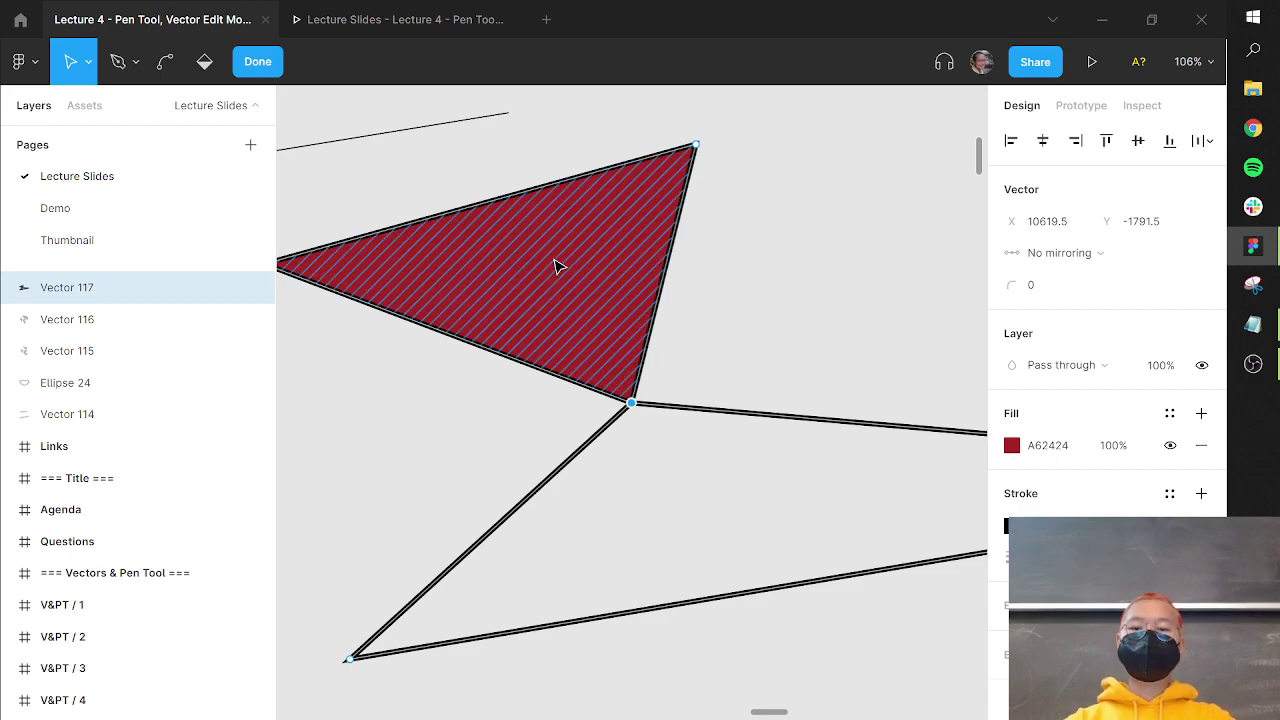
- Select the red filled section of the vector and move it a short distance to the right
{"action": "left_click", "coordinate": [607, 220]}
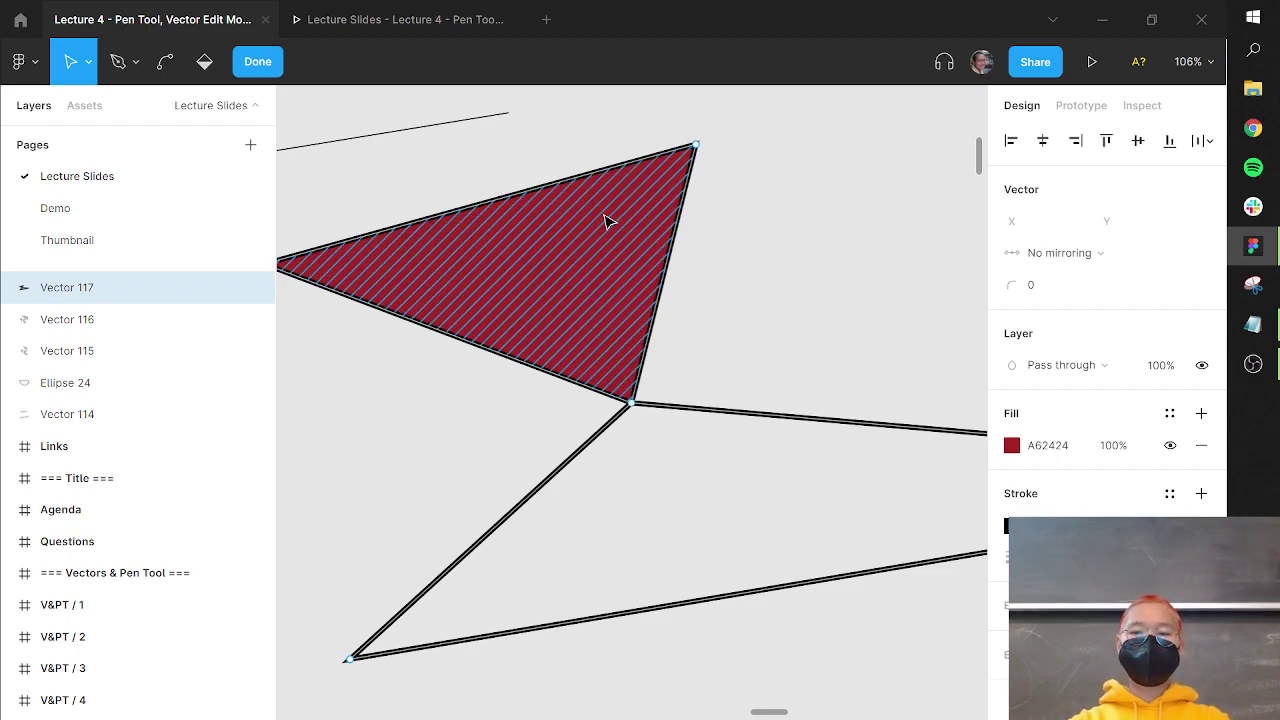
{"action": "left_click_drag", "start_coordinate": [588, 287], "coordinate": [727, 302]}
{"action": "key", "text": "ctrl+z"}
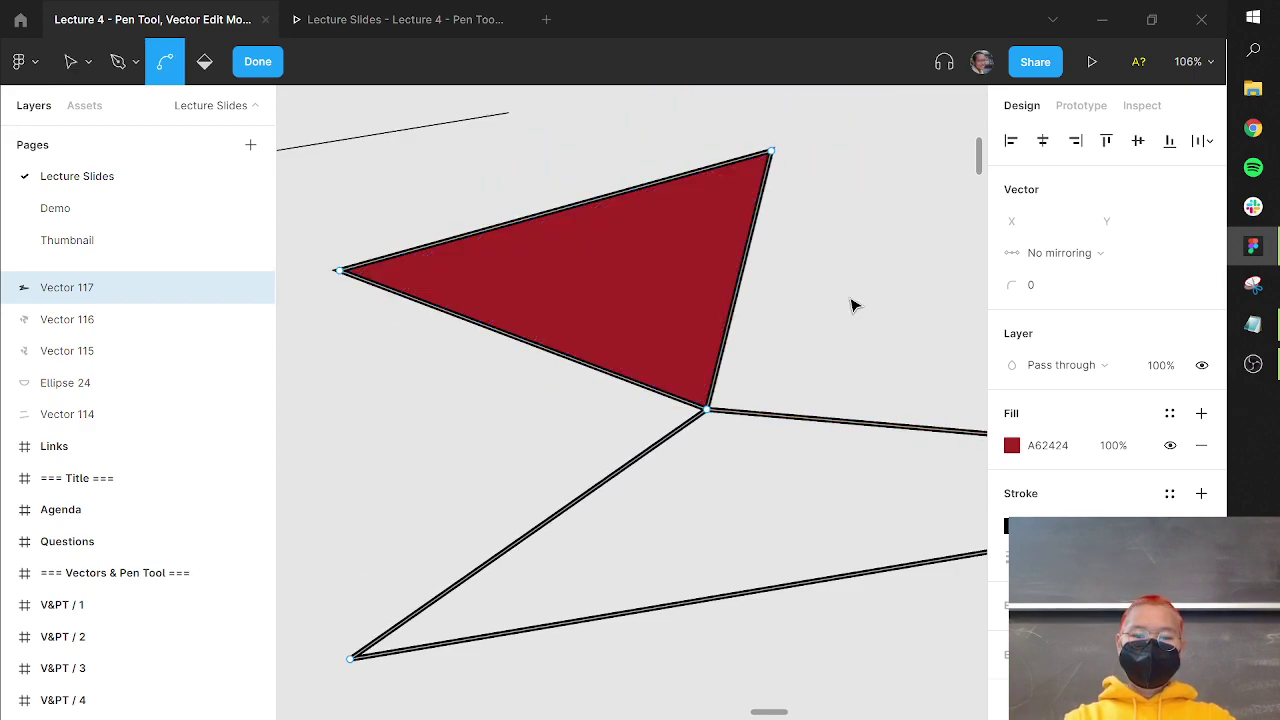
- Try moving the line between the crossing node and the lower-left corner, and undo the move
{"action": "scroll", "coordinate": [820, 292], "scroll_direction": "down", "scroll_amount": 3}
{"action": "scroll", "coordinate": [750, 300], "scroll_direction": "right", "scroll_amount": 3}
{"action": "scroll", "coordinate": [750, 300], "scroll_direction": "down", "scroll_amount": 1}
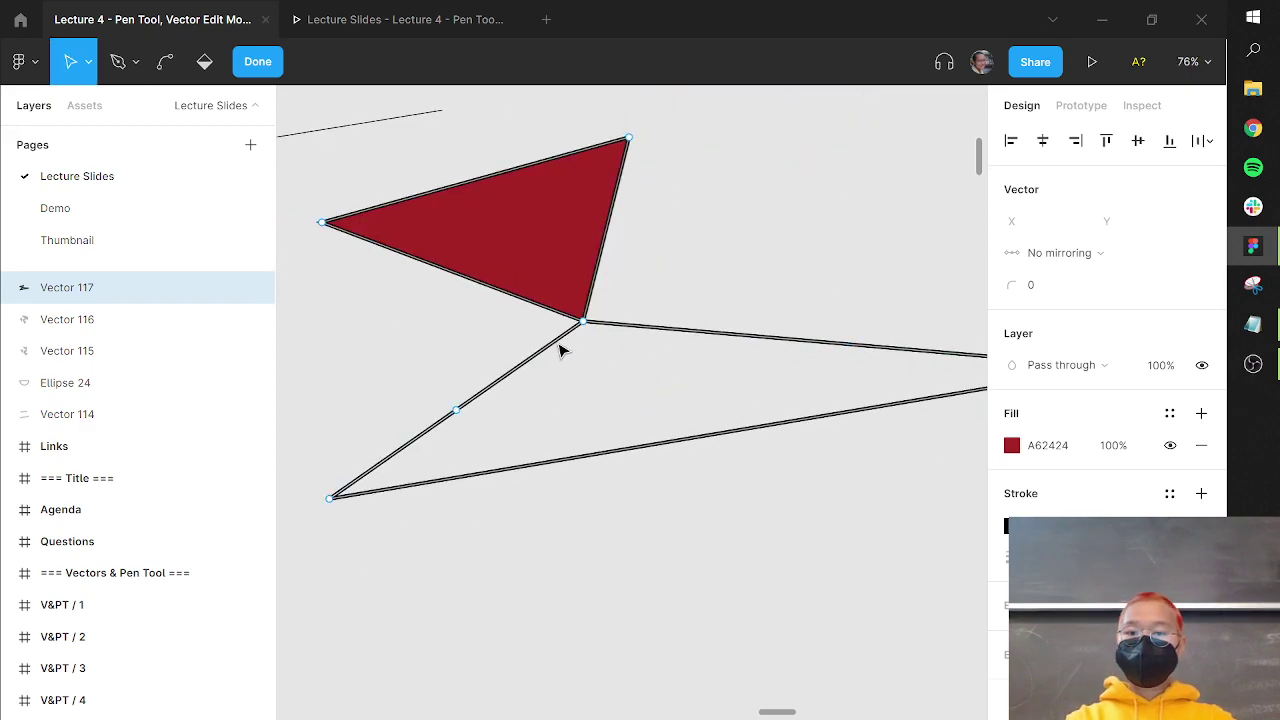
{"action": "left_click_drag", "start_coordinate": [517, 376], "coordinate": [565, 479]}
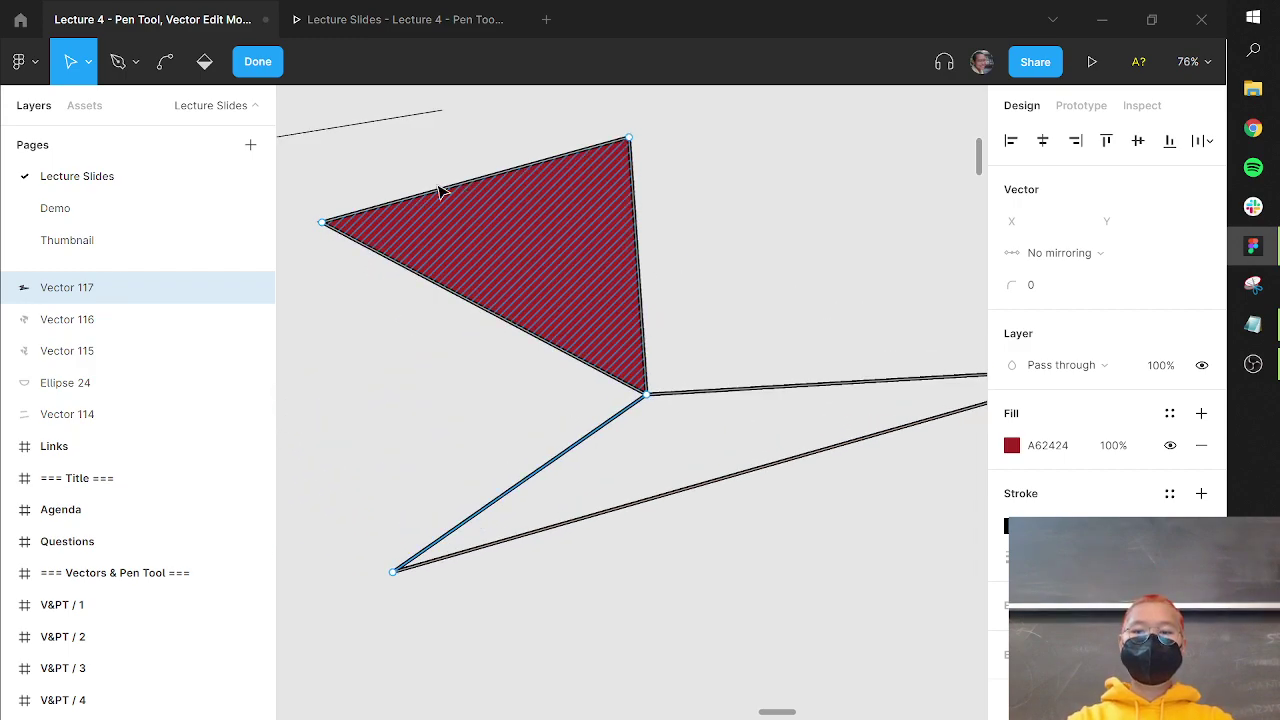
{"action": "key", "text": "ctrl+z"}
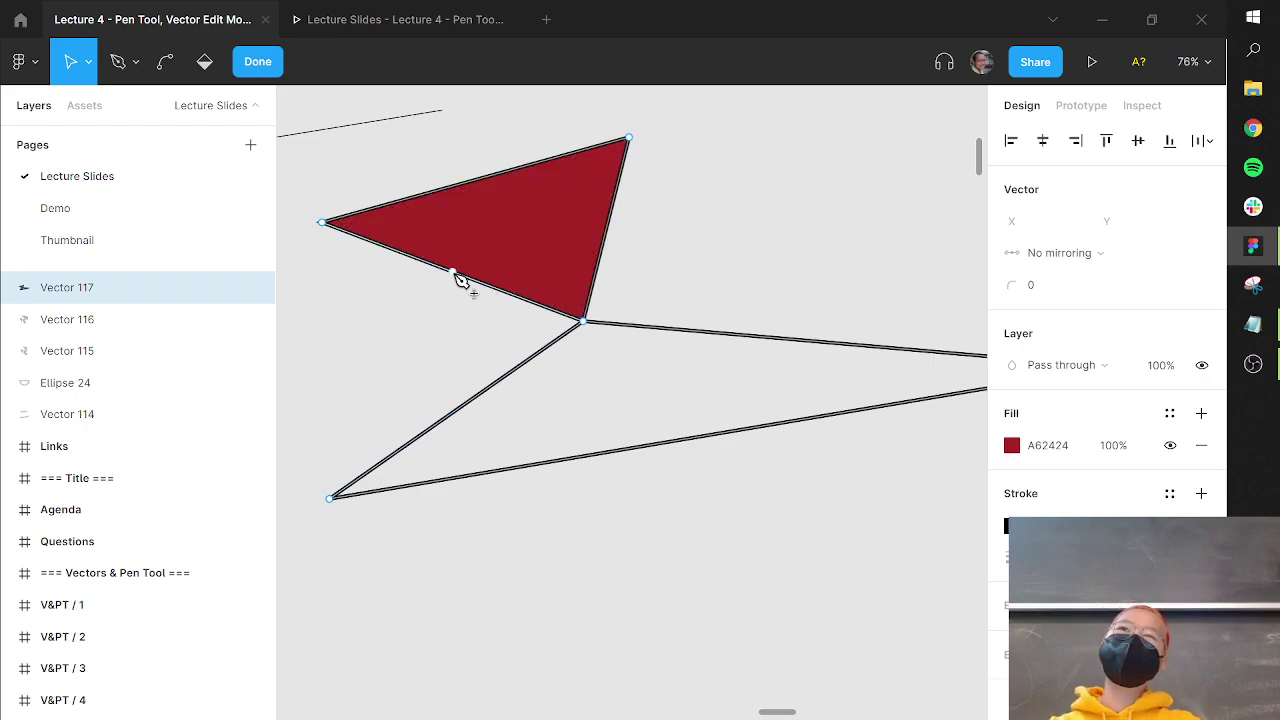
- Add one node midway along the red section's upper edge and another midway along the unfilled section's left line
{"action": "left_click", "coordinate": [486, 184]}
{"action": "scroll", "coordinate": [500, 194], "scroll_direction": "up", "scroll_amount": 2}
{"action": "scroll", "coordinate": [500, 194], "scroll_direction": "left", "scroll_amount": 2}
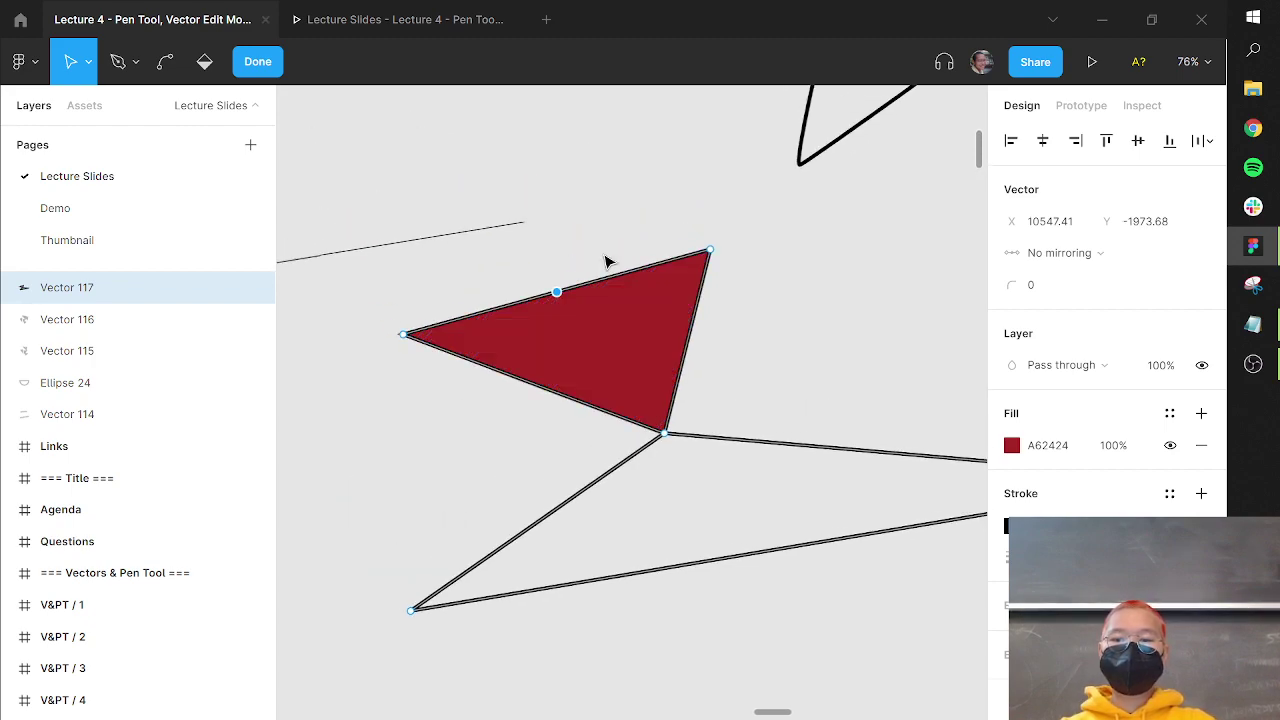
{"action": "left_click", "coordinate": [775, 335]}
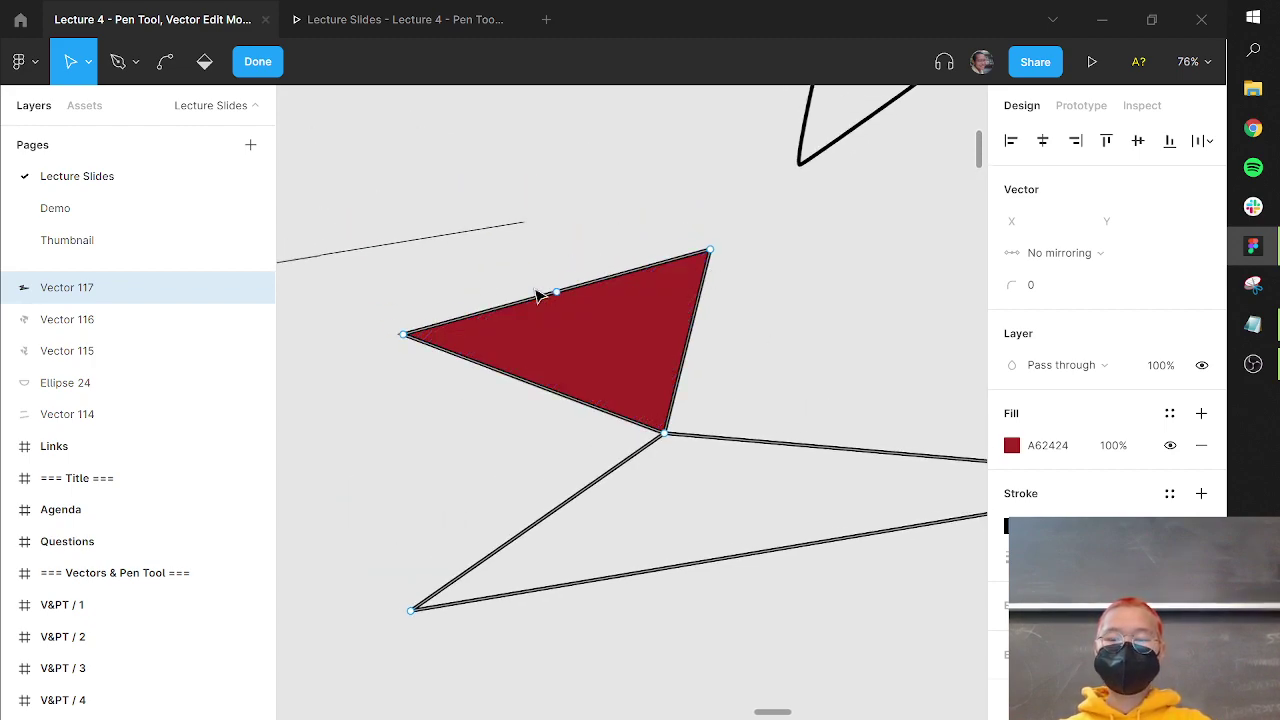
{"action": "scroll", "coordinate": [600, 450], "scroll_direction": "down", "scroll_amount": 1}
{"action": "scroll", "coordinate": [600, 450], "scroll_direction": "right", "scroll_amount": 1}
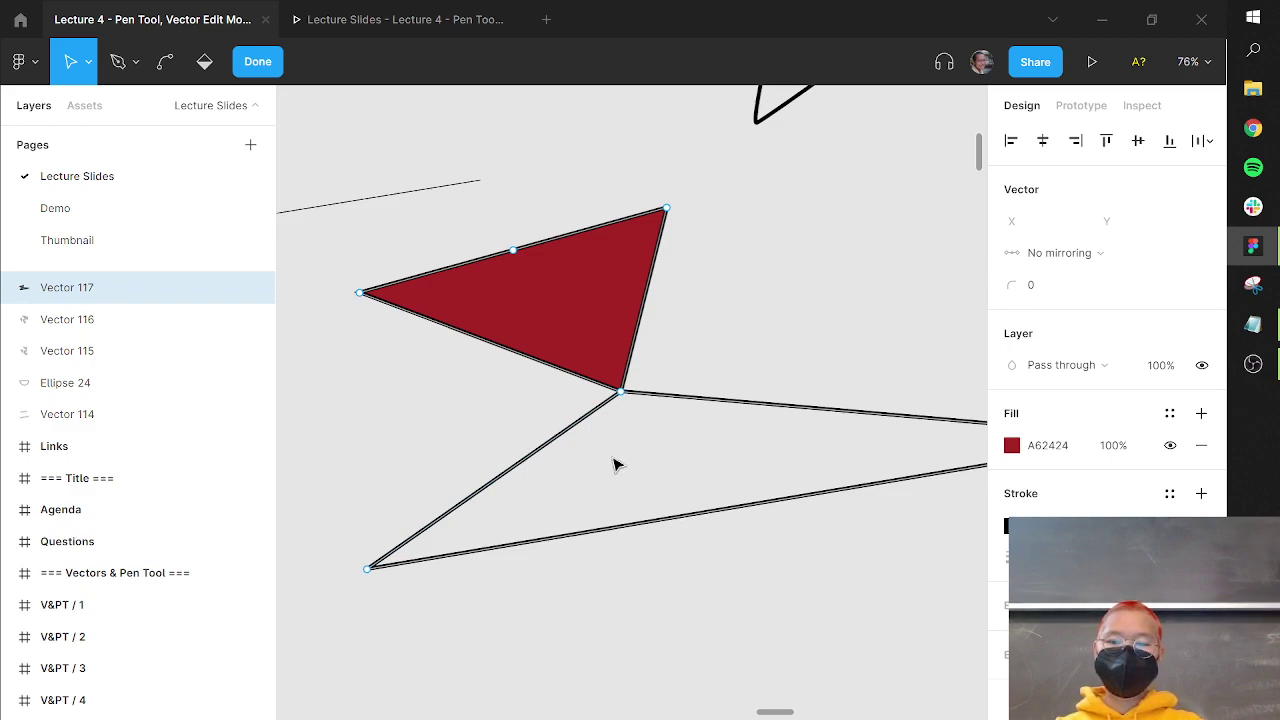
{"action": "left_click", "coordinate": [495, 482]}
{"action": "left_click", "coordinate": [606, 480]}
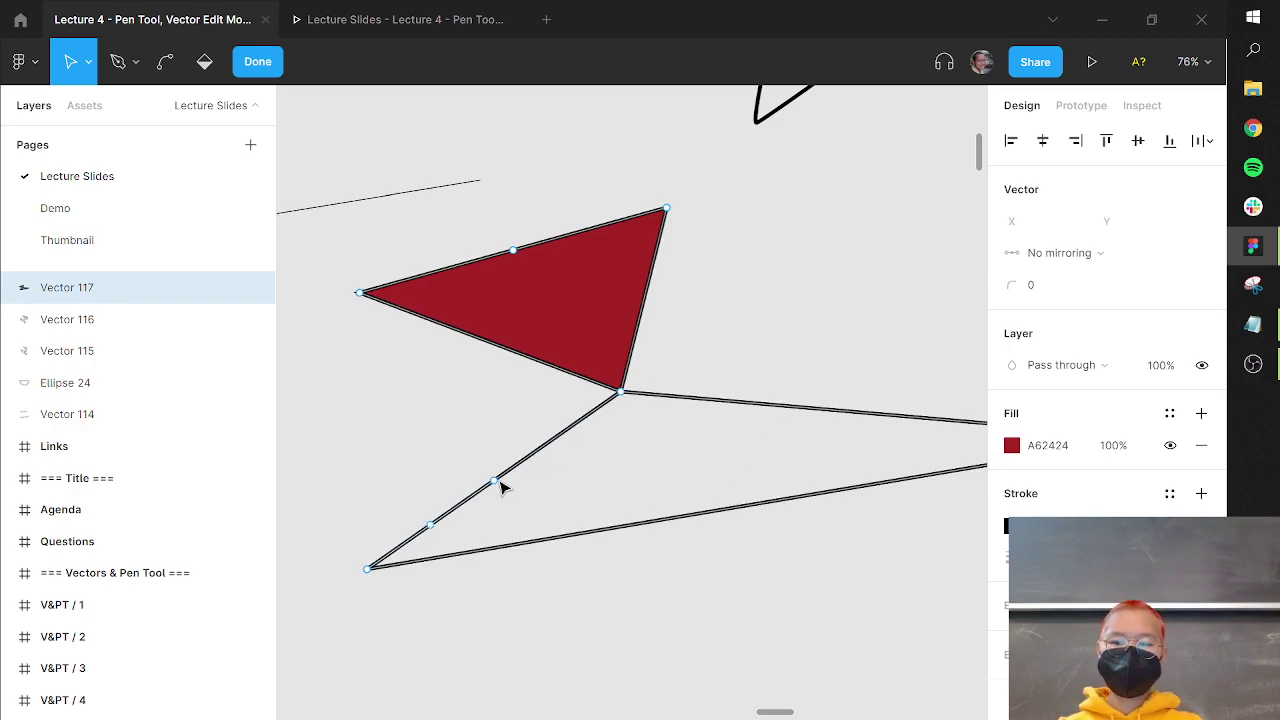
- Move the left line's new node up and outward, and pull the red section's new node down into the fill
{"action": "left_click_drag", "start_coordinate": [495, 482], "coordinate": [420, 406]}
{"action": "left_click_drag", "start_coordinate": [513, 250], "coordinate": [562, 287]}
{"action": "left_click", "coordinate": [777, 329]}
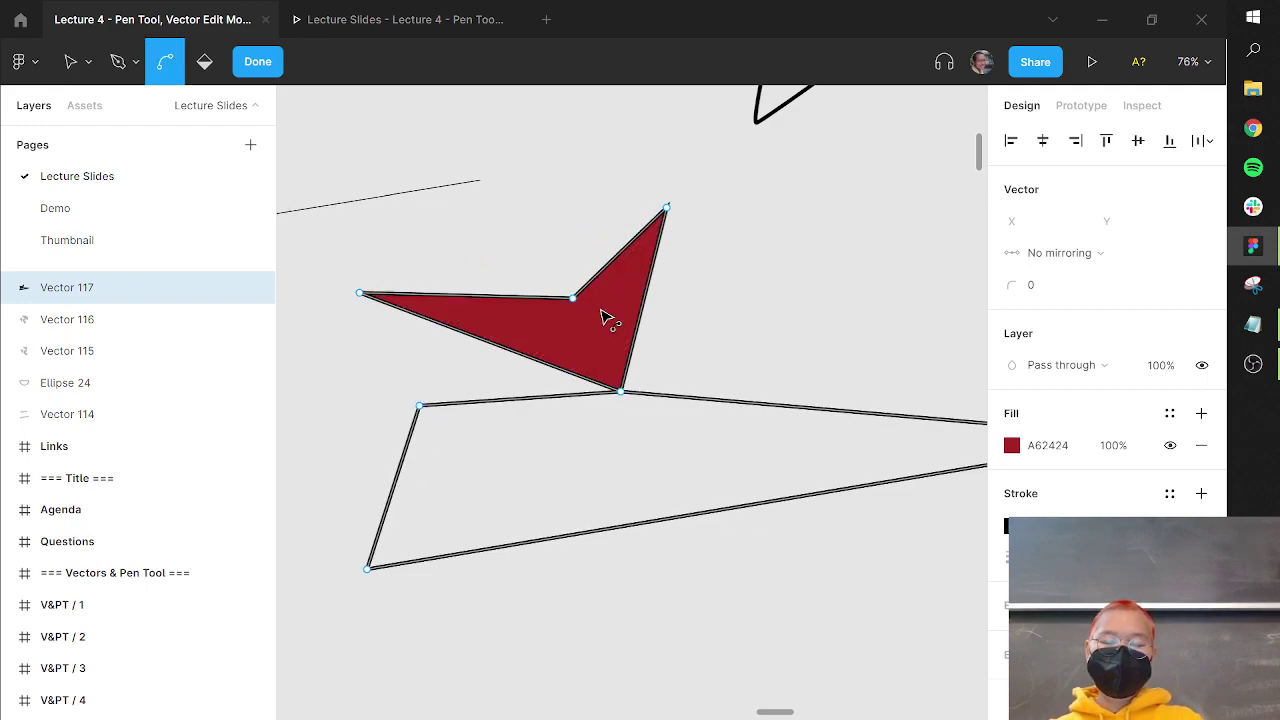
- Draw a two-segment peak above the unfilled section's upper edge with the Pen tool, joining both ends to that edge
{"action": "scroll", "coordinate": [606, 317], "scroll_direction": "up", "scroll_amount": 3, "text": "ctrl"}
{"action": "scroll", "coordinate": [606, 324], "scroll_direction": "down", "scroll_amount": 4}
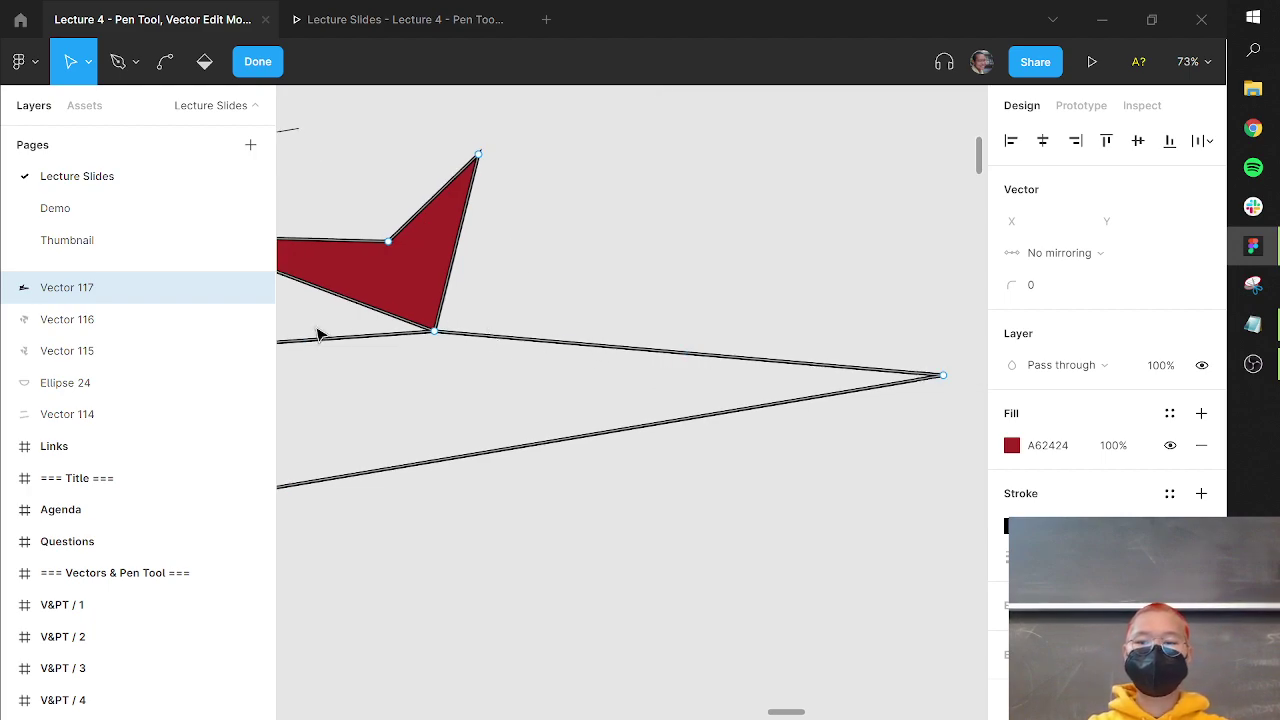
{"action": "key", "text": "p"}
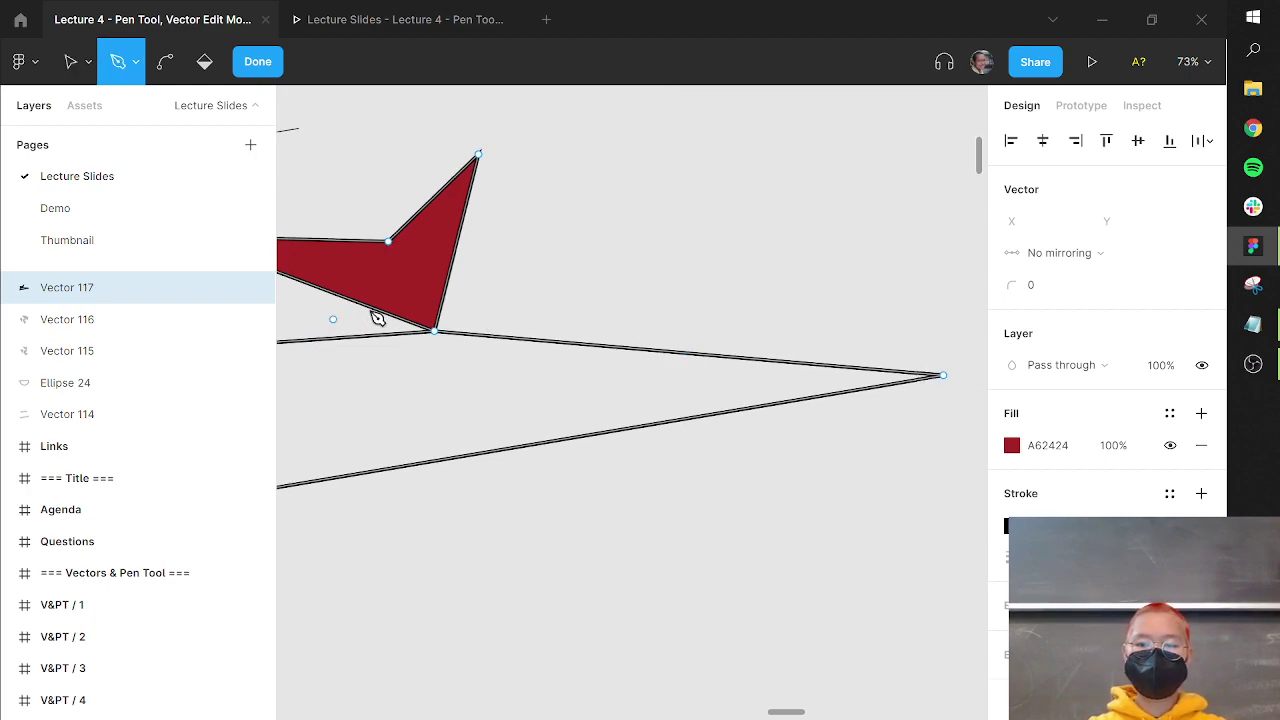
{"action": "left_click", "coordinate": [570, 343]}
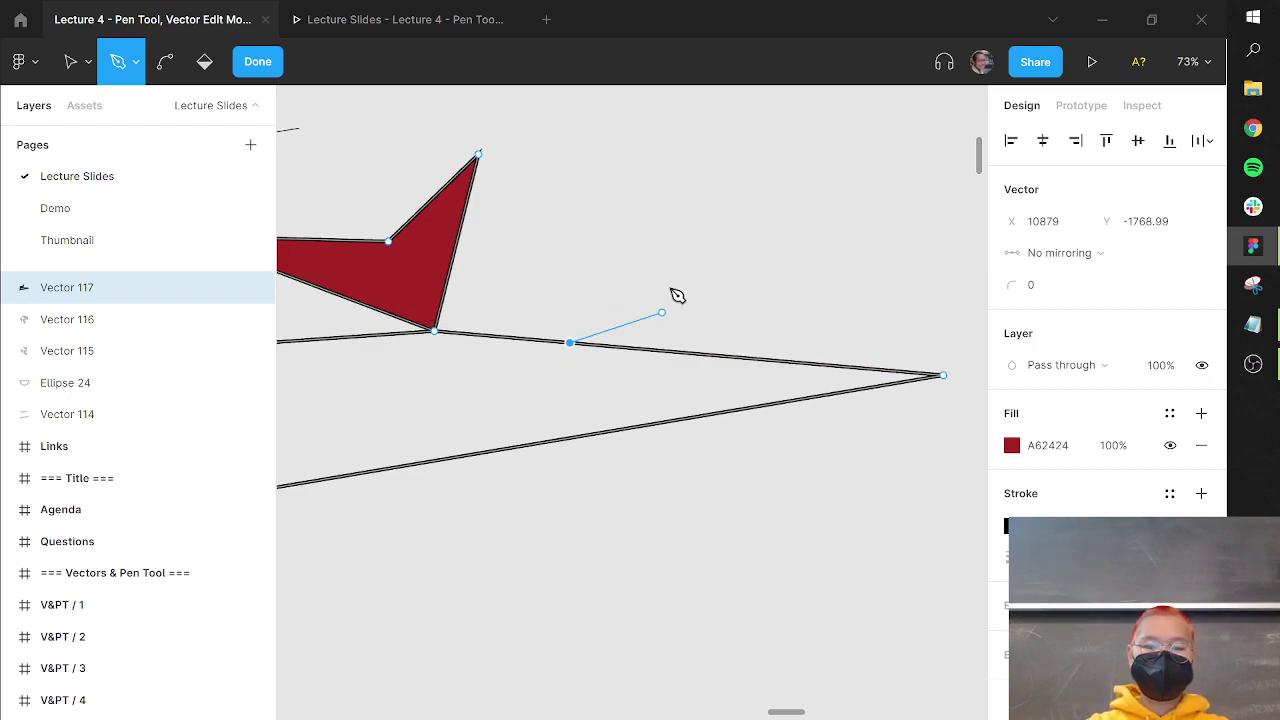
{"action": "left_click", "coordinate": [682, 254]}
{"action": "left_click", "coordinate": [801, 362]}
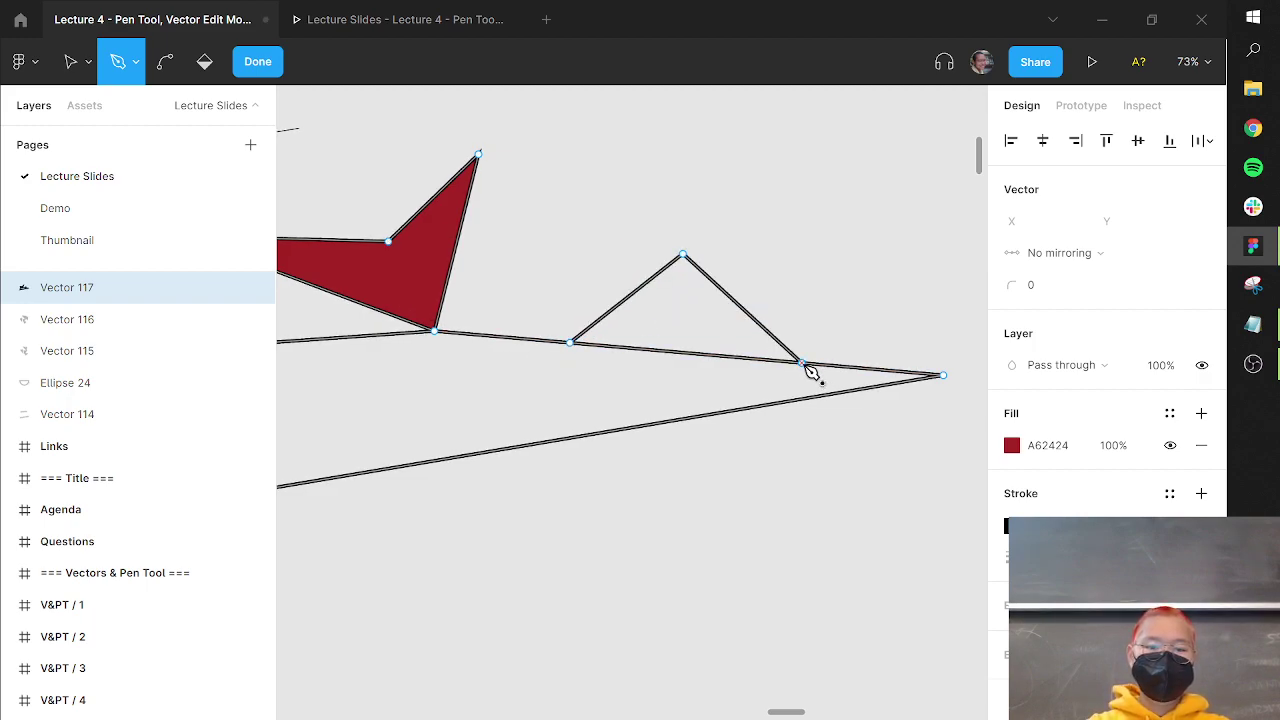
{"action": "key", "text": "Escape"}
{"action": "double_click", "coordinate": [797, 381]}
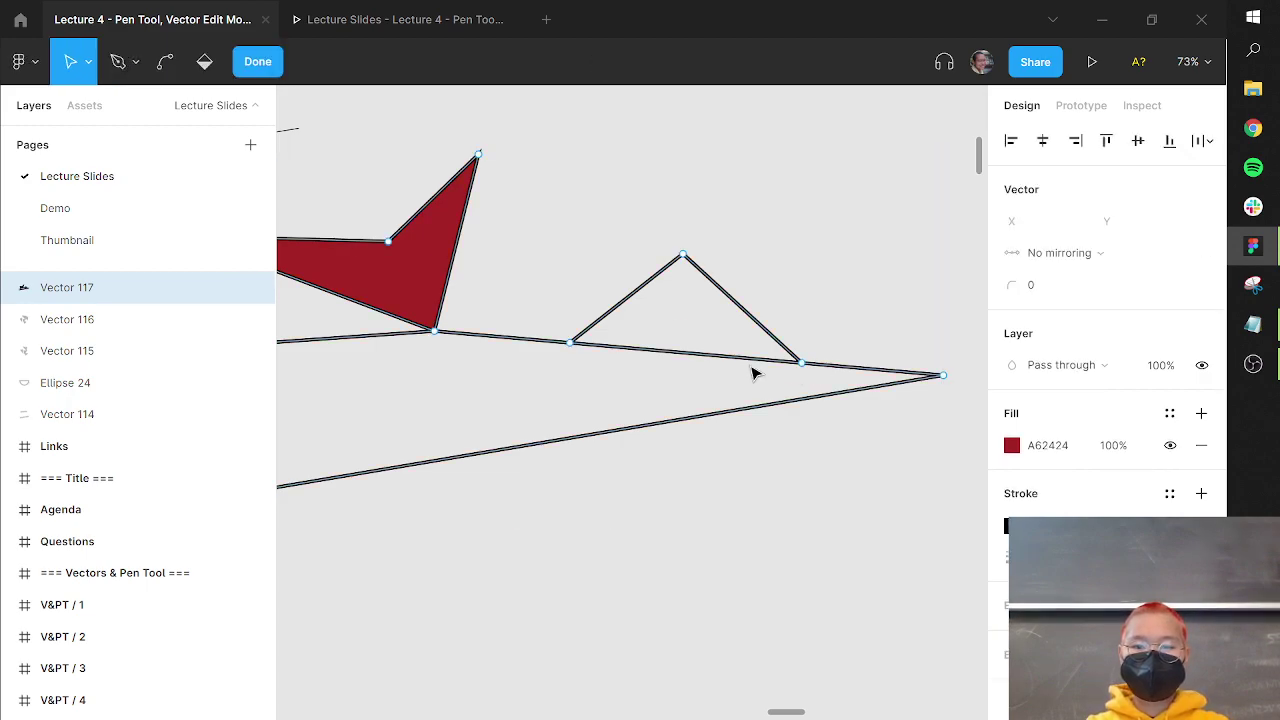
- Reposition the peak's nodes, pulling its right-hand base node down into the unfilled section, and leave vector edit mode
{"action": "mouse_move", "coordinate": [570, 345]}
{"action": "left_mouse_down"}
{"action": "mouse_move", "coordinate": [574, 297]}
{"action": "mouse_move", "coordinate": [620, 366]}
{"action": "mouse_move", "coordinate": [567, 353]}
{"action": "left_mouse_up"}
{"action": "left_click_drag", "start_coordinate": [803, 364], "coordinate": [768, 460]}
{"action": "key", "text": "Escape"}
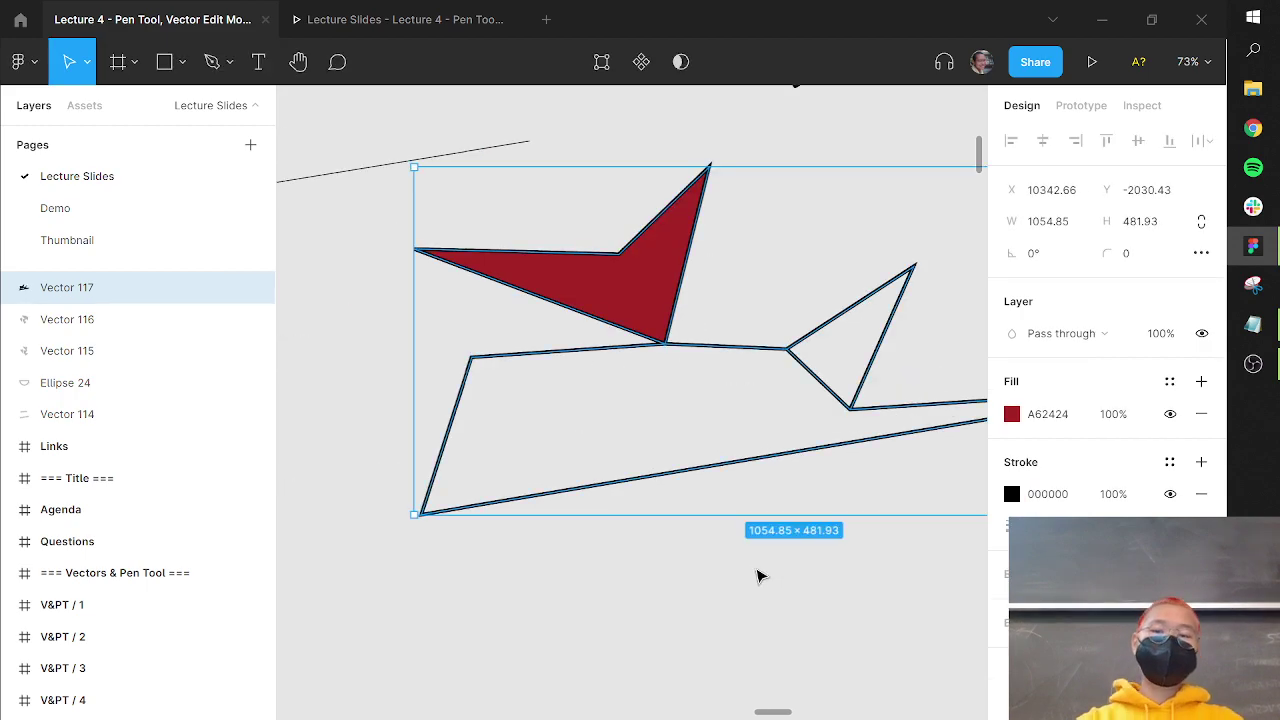
{"action": "key", "text": "Escape"}
{"action": "left_click_drag", "start_coordinate": [726, 345], "coordinate": [628, 354]}
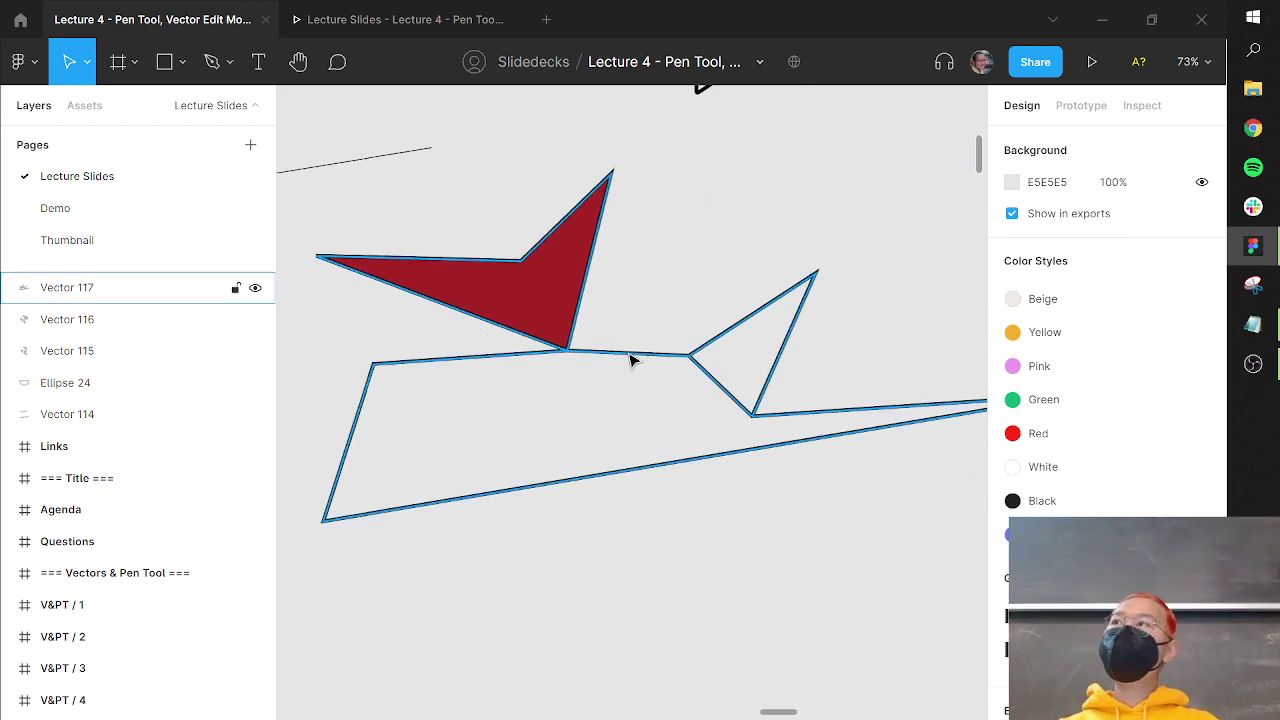
- Switch to the lecture slides presentation and advance to the Bezier Curve Crash Course slide
{"action": "left_click", "coordinate": [400, 19]}
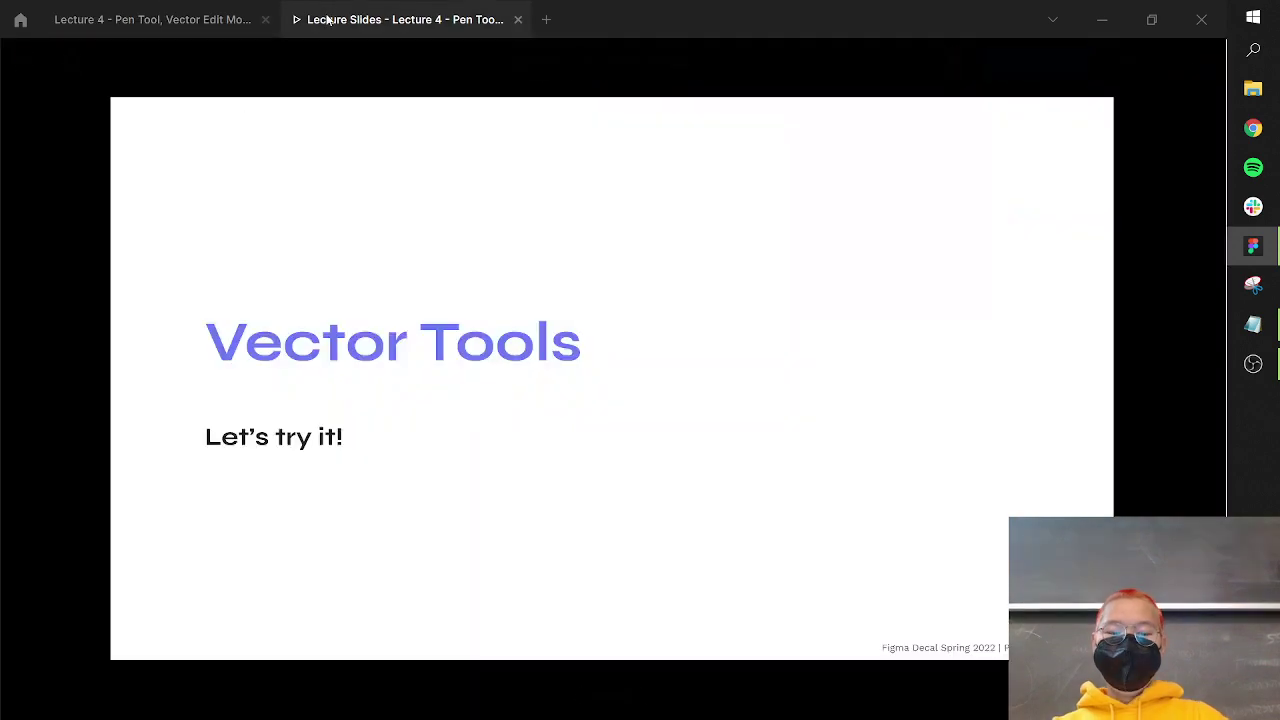
{"action": "key", "text": "Right"}
{"action": "key", "text": "Right"}
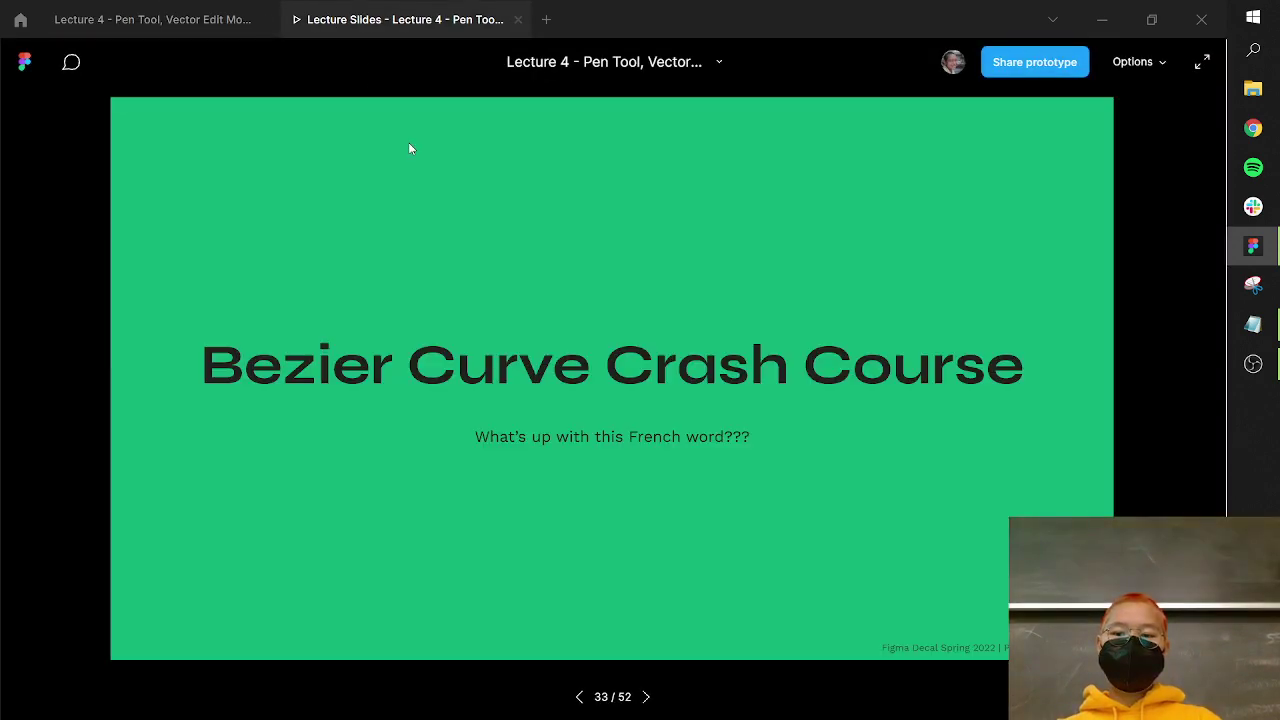
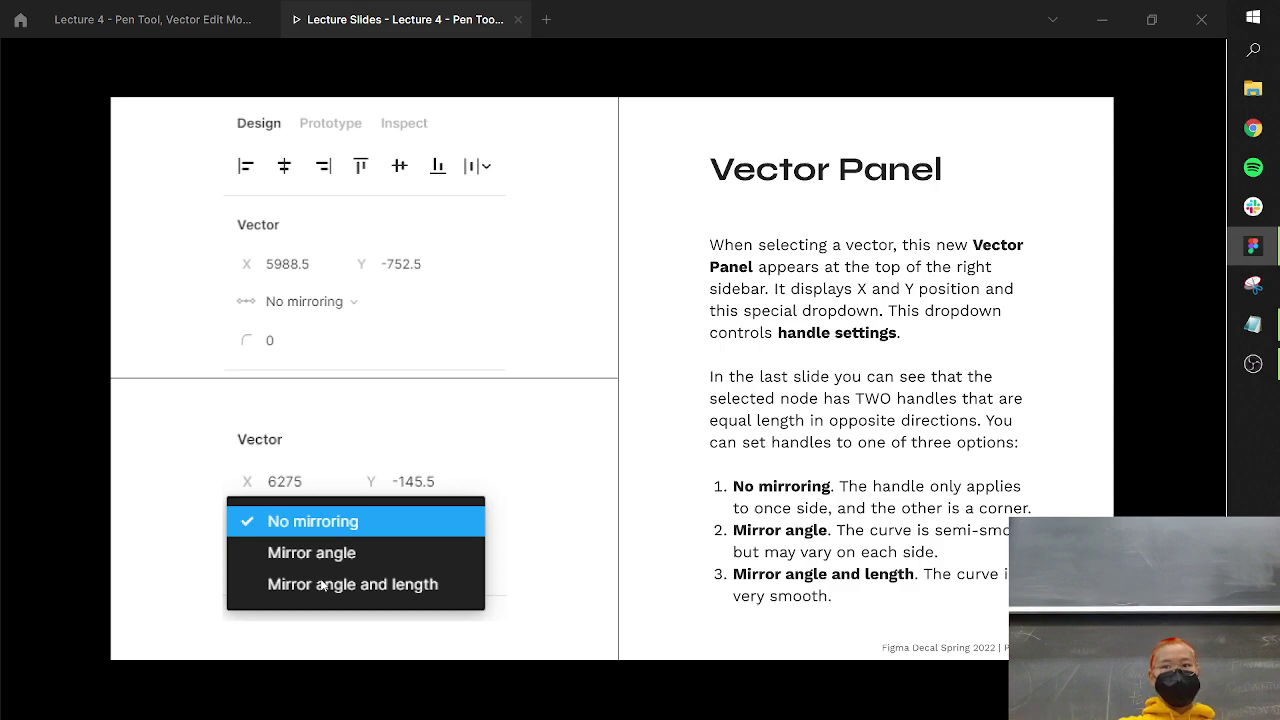
- Switch to the lecture design file, select the ellipse's left node and shorten its upper handle slightly
{"action": "left_click", "coordinate": [100, 14]}
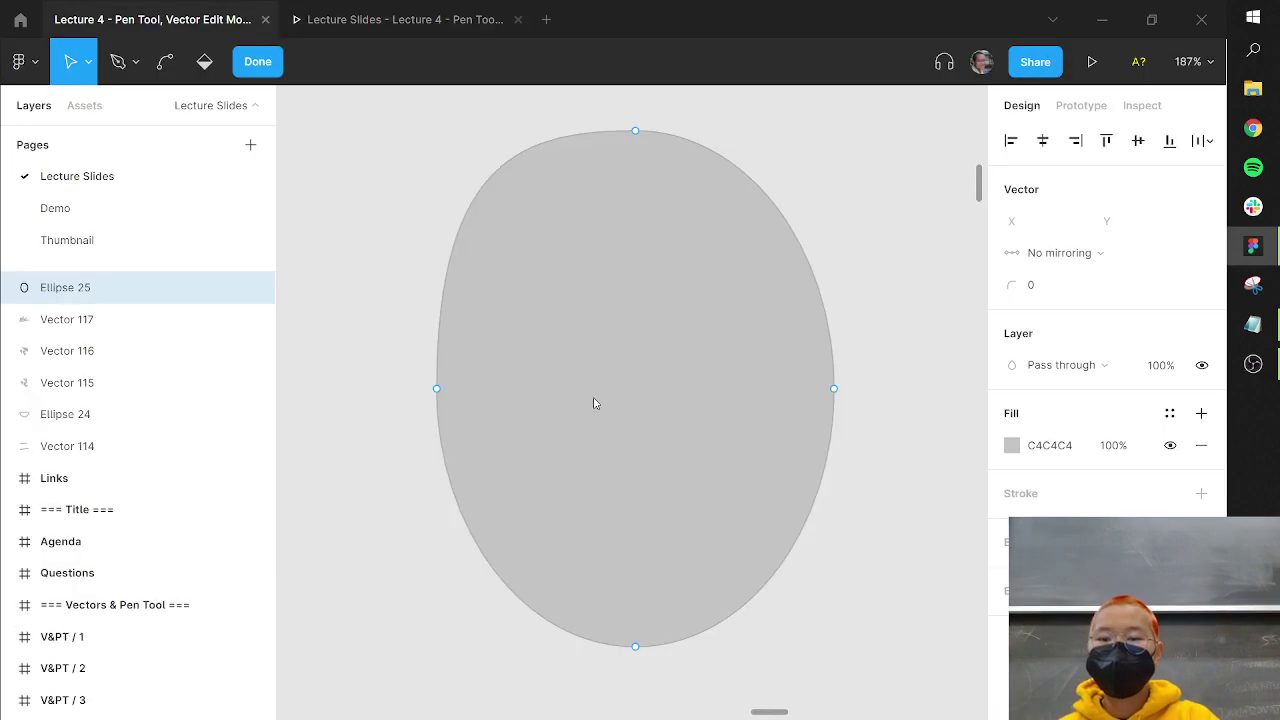
{"action": "left_click", "coordinate": [437, 390]}
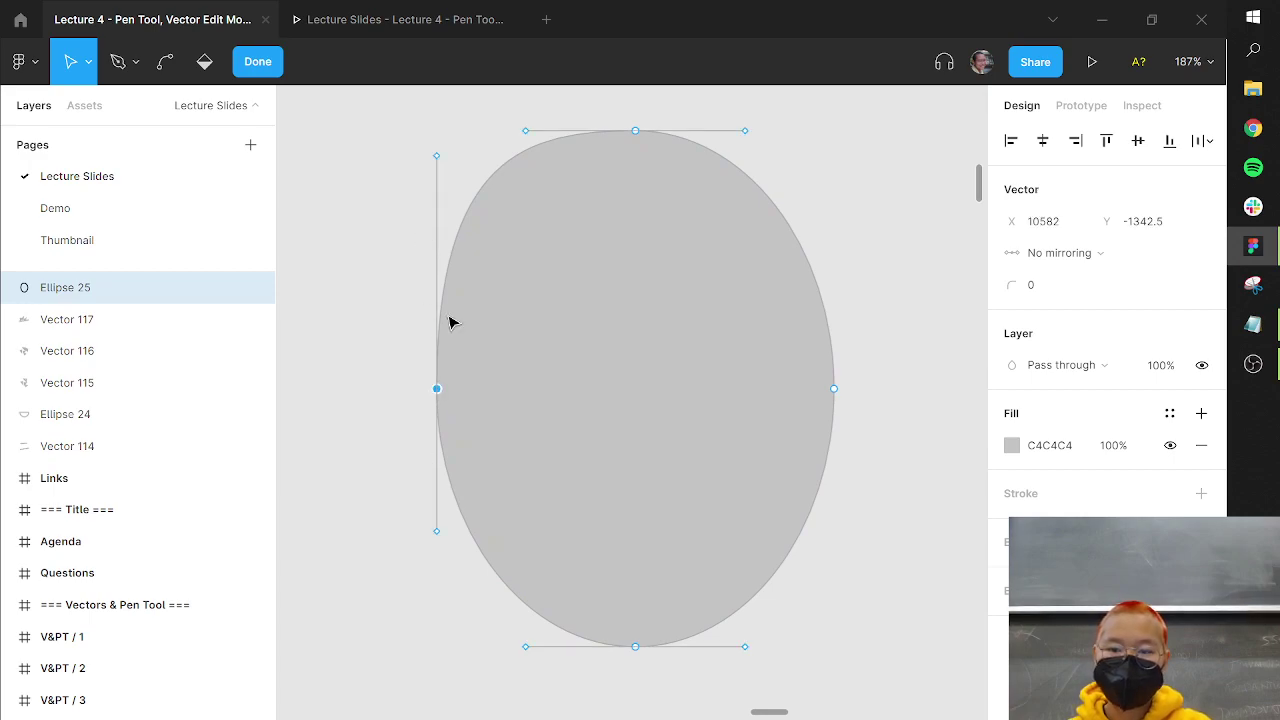
{"action": "mouse_move", "coordinate": [437, 157]}
{"action": "left_mouse_down"}
{"action": "mouse_move", "coordinate": [455, 371]}
{"action": "mouse_move", "coordinate": [426, 160]}
{"action": "left_mouse_up"}
- Look over the Vector Panel and Intersecting Nodes slides in the presentation and return to the lecture design file
{"action": "left_click", "coordinate": [400, 19]}
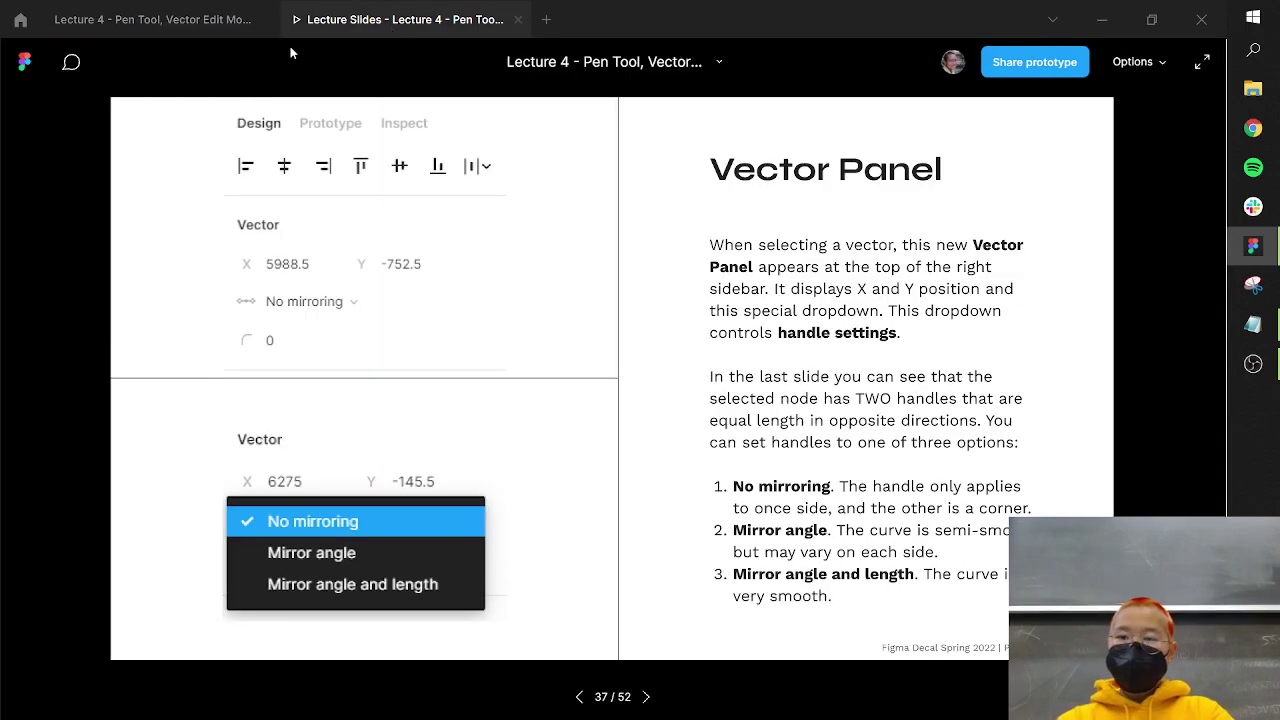
{"action": "left_click", "coordinate": [185, 26]}
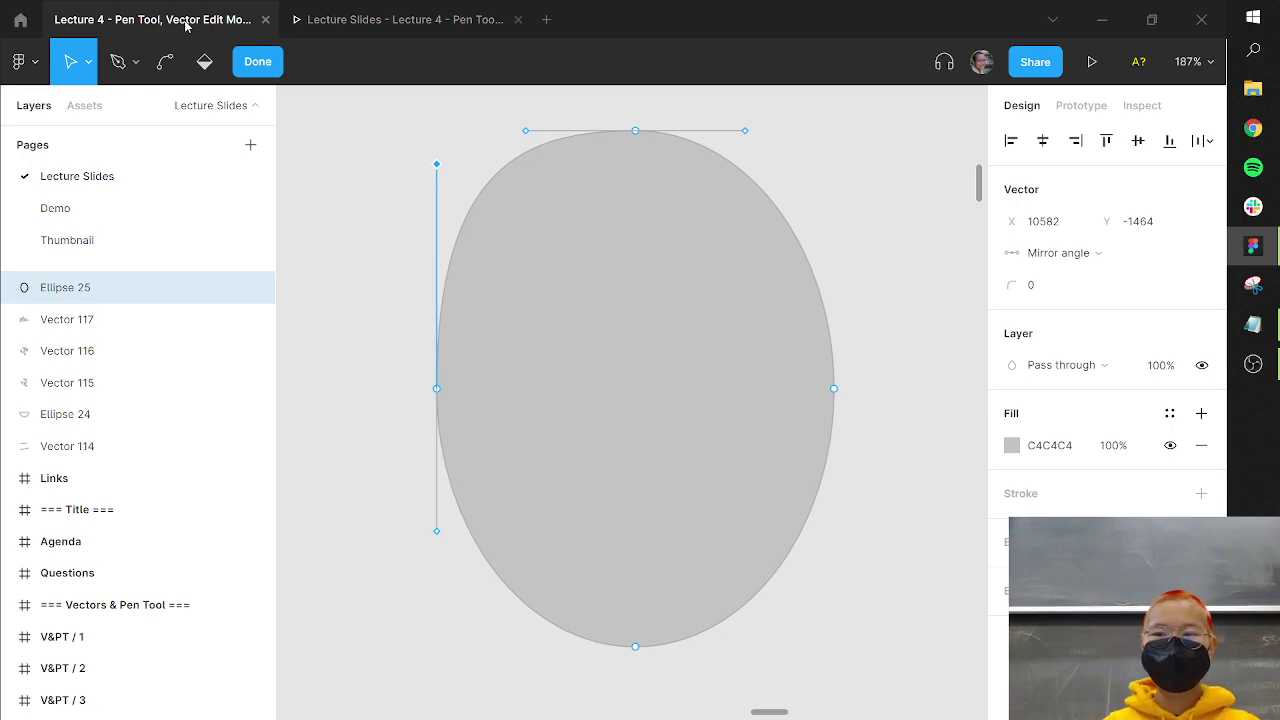
{"action": "key", "text": "ctrl+Tab"}
{"action": "key", "text": "Right"}
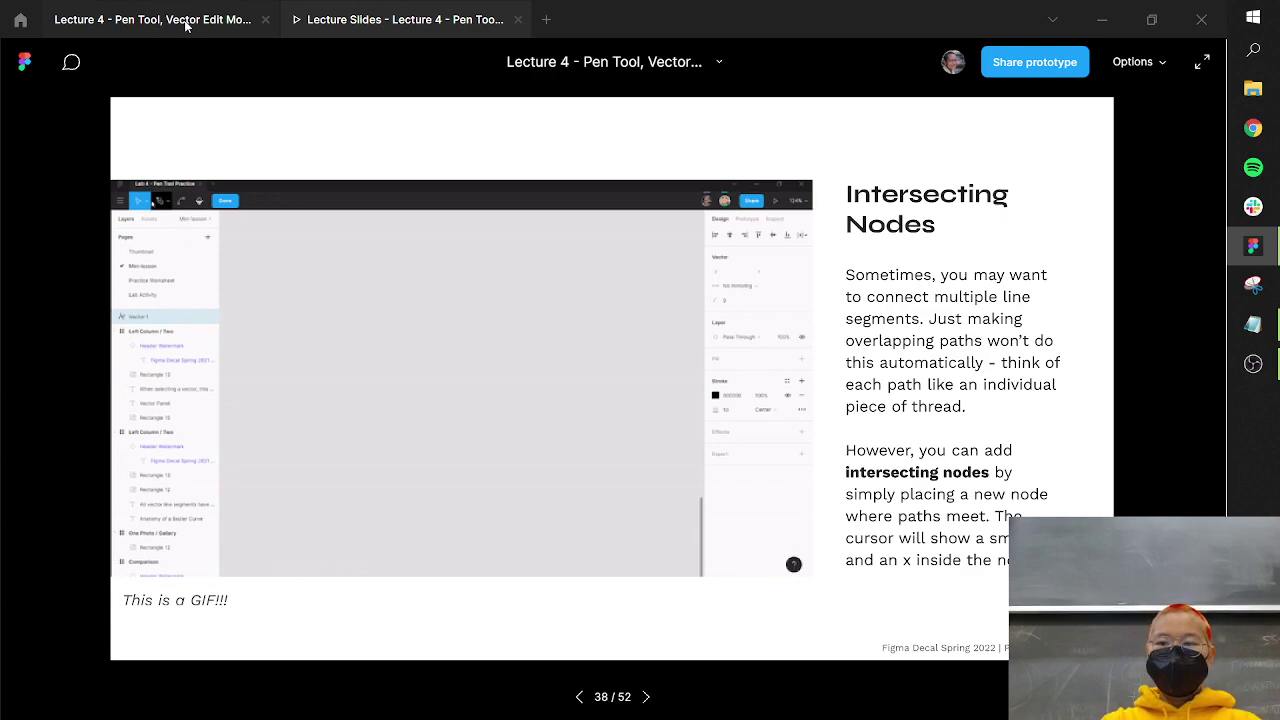
{"action": "left_click", "coordinate": [186, 25]}
{"action": "left_click", "coordinate": [435, 22]}
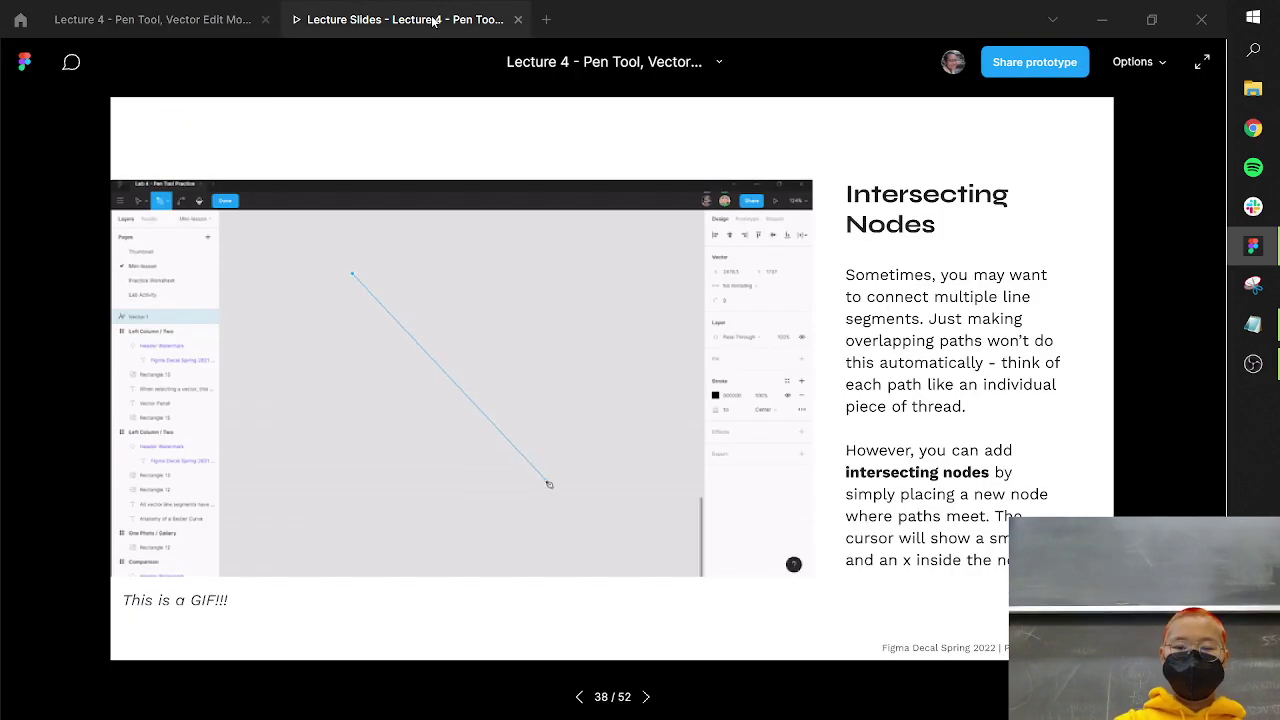
{"action": "key", "text": "Left"}
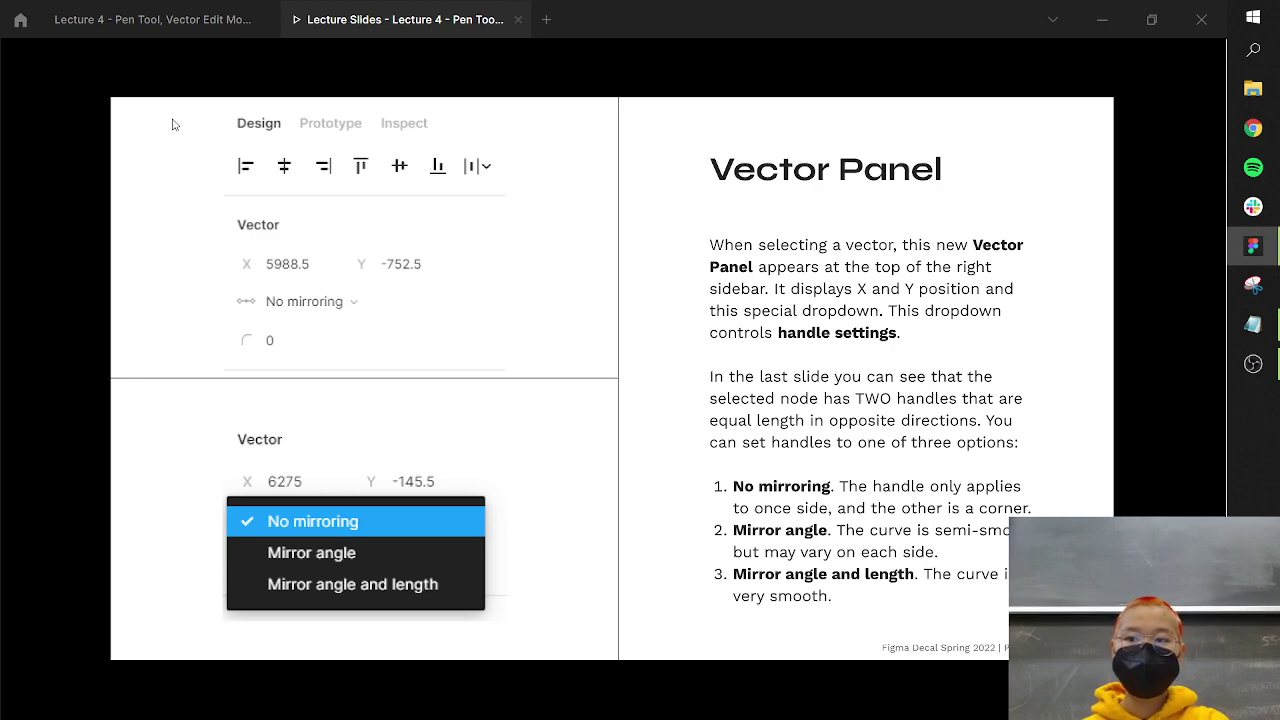
{"action": "left_click", "coordinate": [172, 20]}
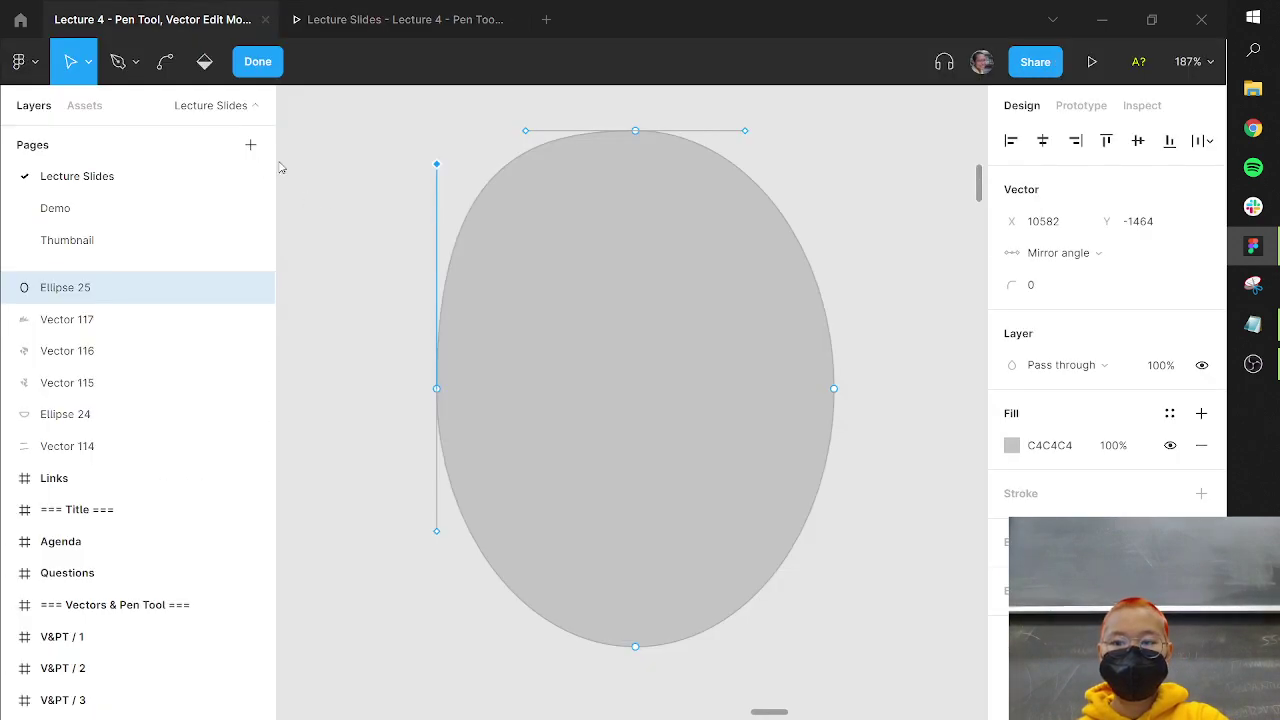
- Try swinging the upper handle of the ellipse's left node into the shape, and undo the change
{"action": "left_click_drag", "start_coordinate": [437, 164], "coordinate": [529, 354]}
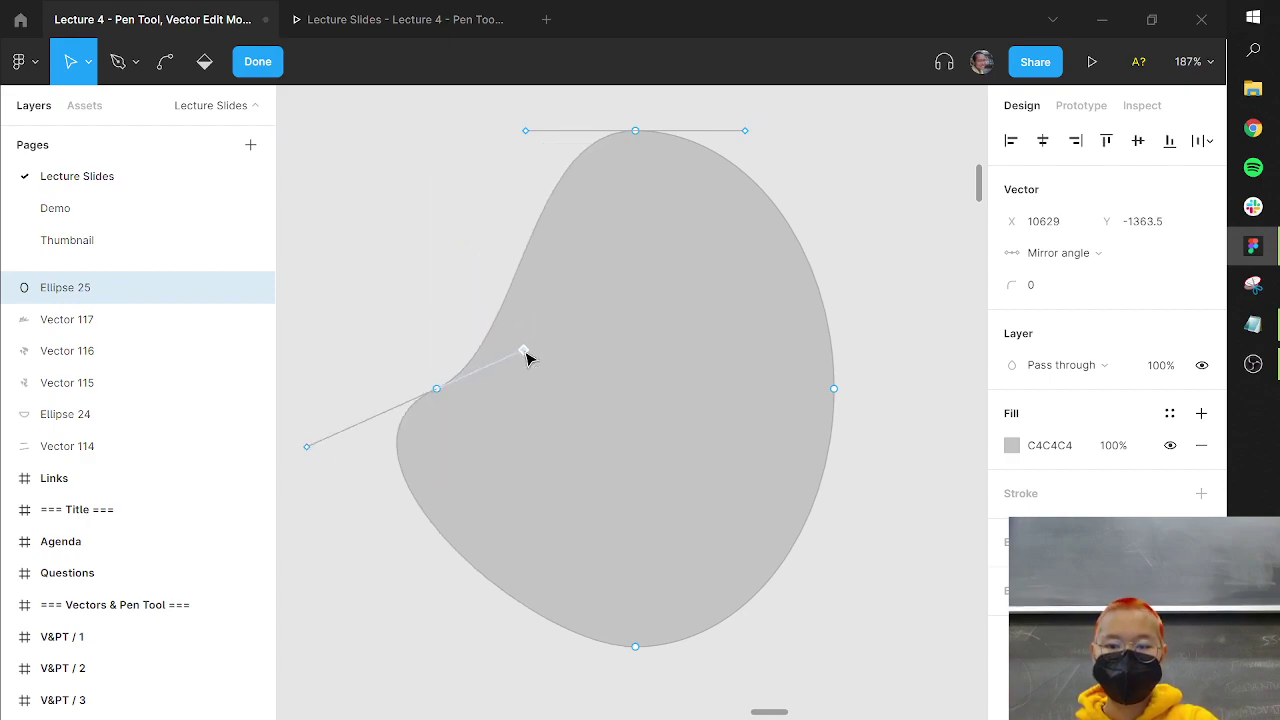
{"action": "key", "text": "ctrl+z"}
- Set the ellipse's left node to No mirroring, then swing its upper handle outward and horizontally into the shape
{"action": "left_click", "coordinate": [1060, 253]}
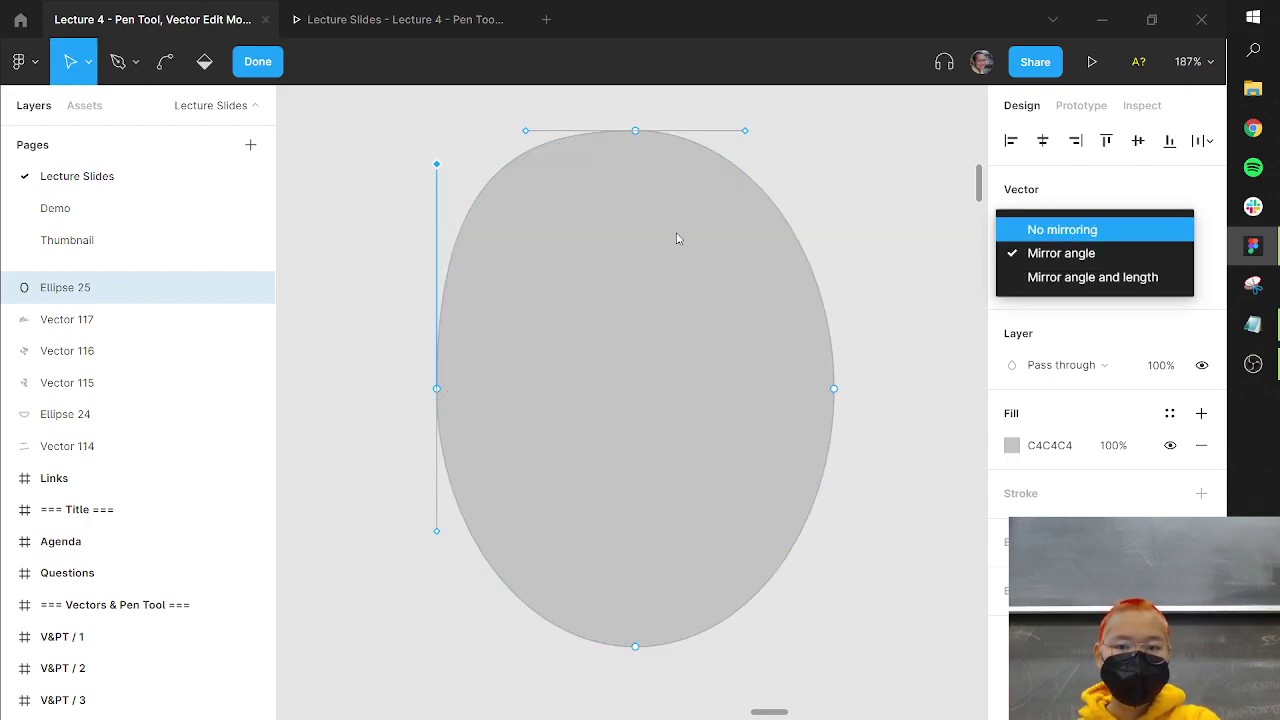
{"action": "left_click", "coordinate": [1066, 228]}
{"action": "left_click", "coordinate": [437, 390]}
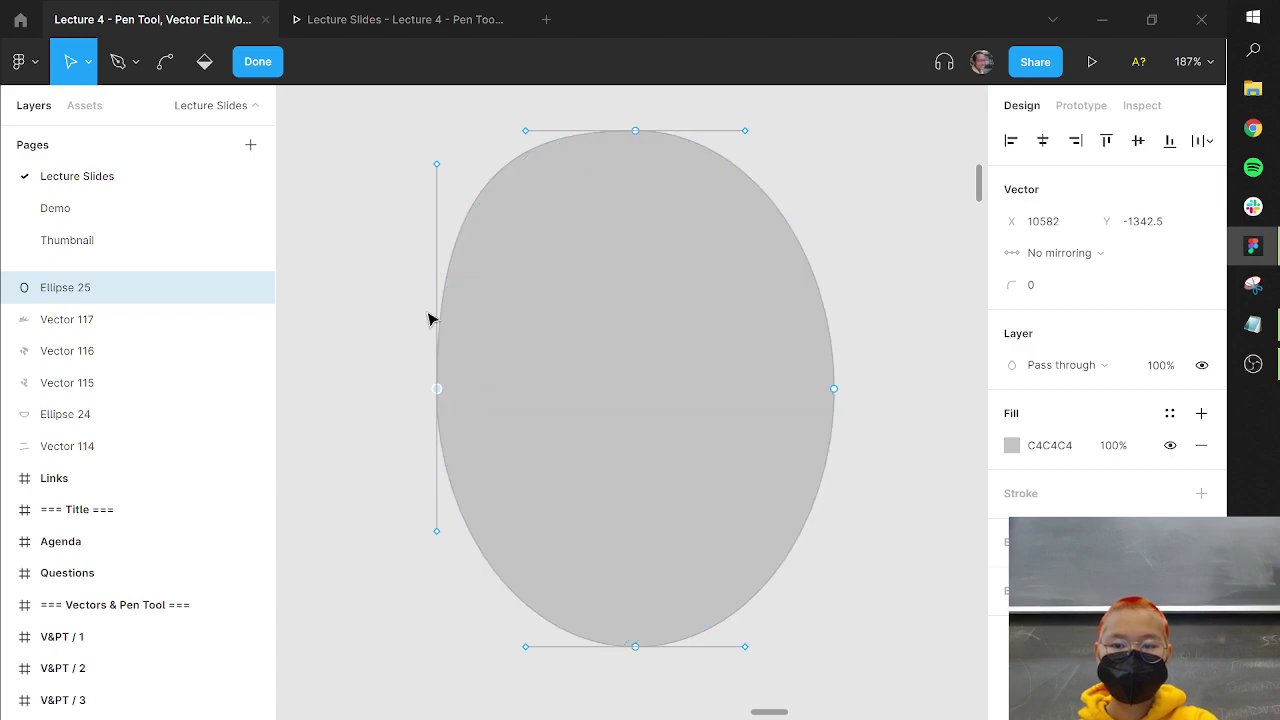
{"action": "left_click_drag", "start_coordinate": [438, 168], "coordinate": [316, 388]}
{"action": "scroll", "coordinate": [389, 380], "scroll_direction": "up", "scroll_amount": 2}
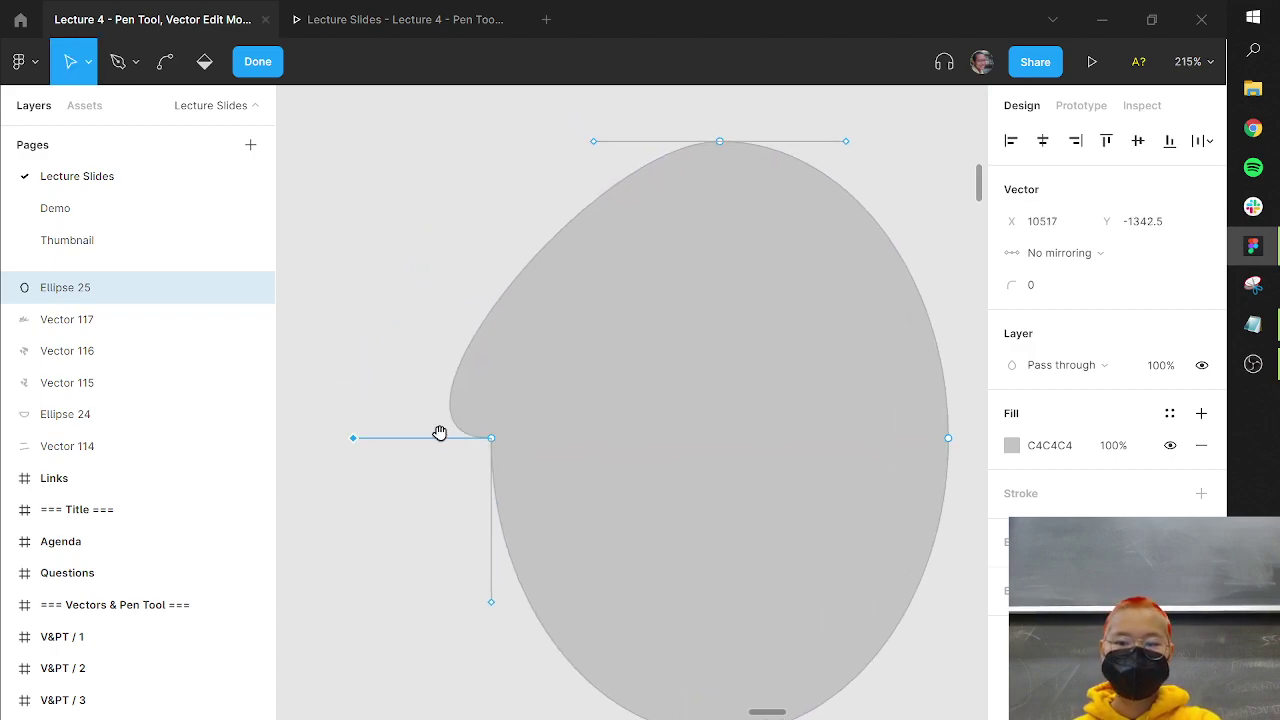
{"action": "left_click_drag", "start_coordinate": [351, 445], "coordinate": [349, 440]}
{"action": "left_click_drag", "start_coordinate": [389, 376], "coordinate": [694, 451]}
{"action": "key", "text": "Escape"}
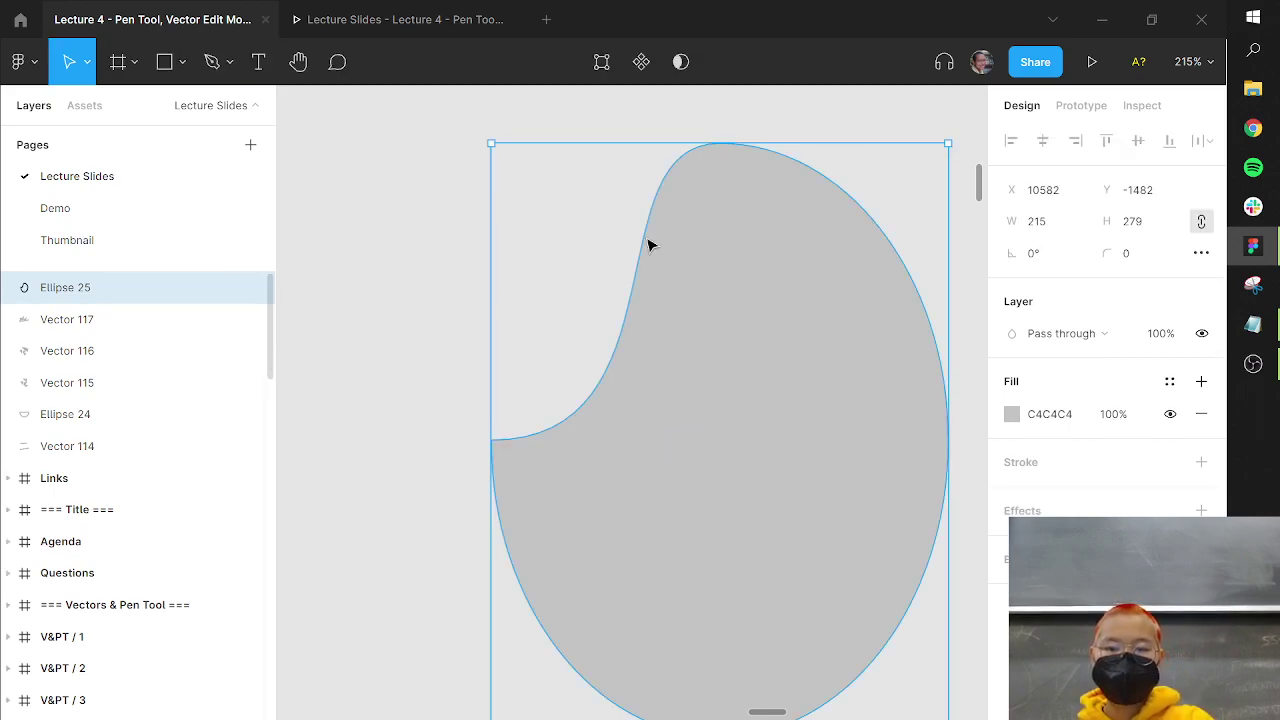
- Reopen the ellipse for vector editing and swing the left node's horizontal handle upward, leaving it angled slightly into the shape
{"action": "left_click", "coordinate": [478, 437]}
{"action": "scroll", "coordinate": [478, 437], "scroll_direction": "up", "scroll_amount": 5}
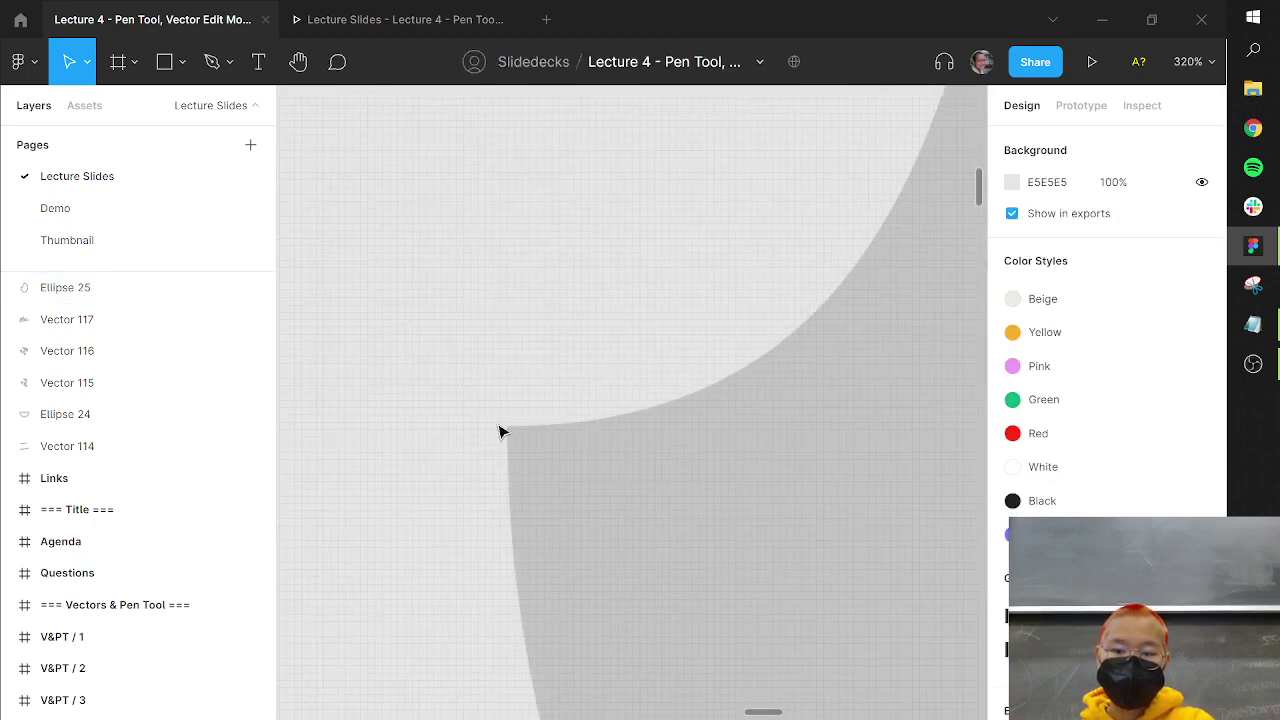
{"action": "scroll", "coordinate": [502, 432], "scroll_direction": "up", "scroll_amount": 5}
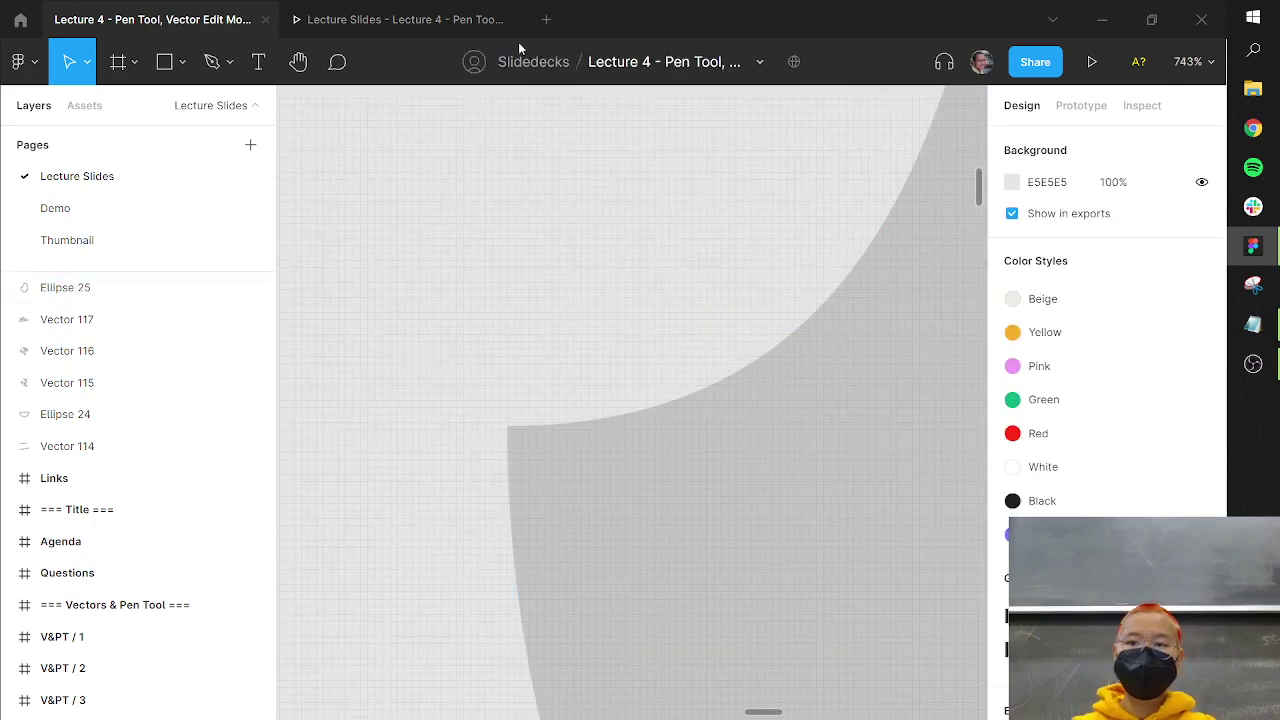
{"action": "left_click", "coordinate": [640, 508]}
{"action": "double_click", "coordinate": [640, 508]}
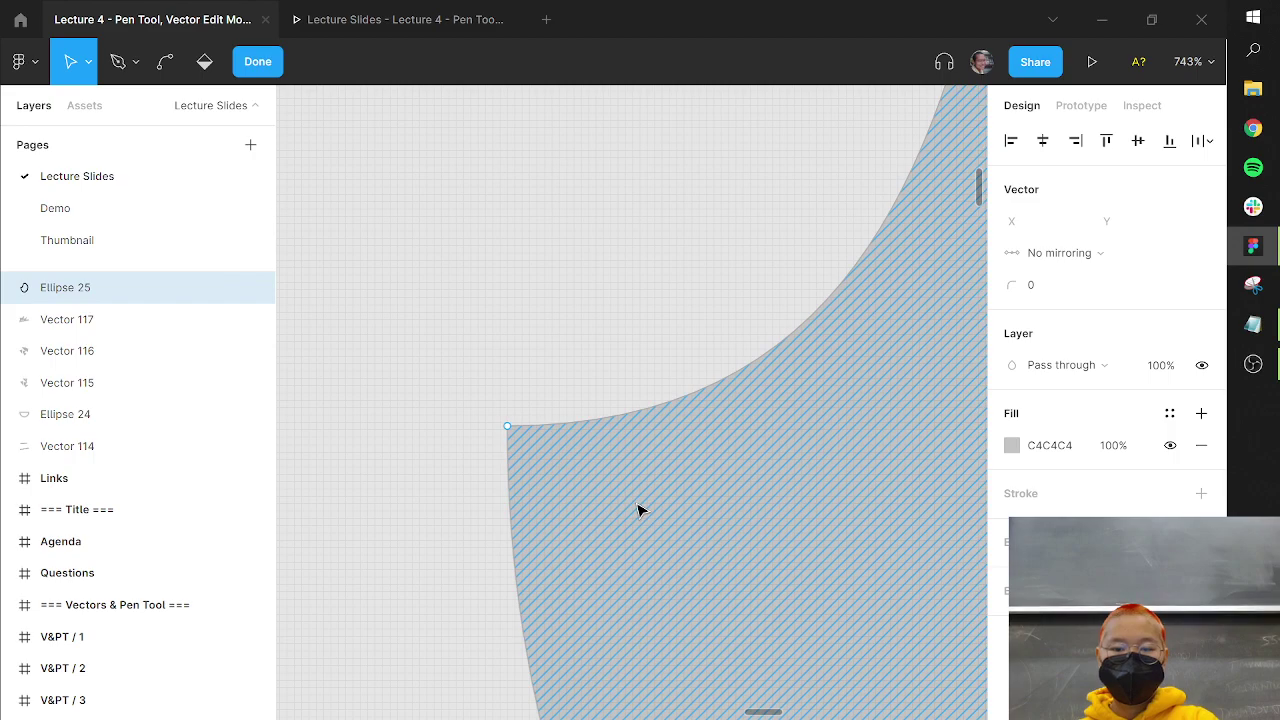
{"action": "left_click", "coordinate": [508, 427]}
{"action": "key", "text": "ctrl"}
{"action": "left_click_drag", "start_coordinate": [831, 397], "coordinate": [673, 398]}
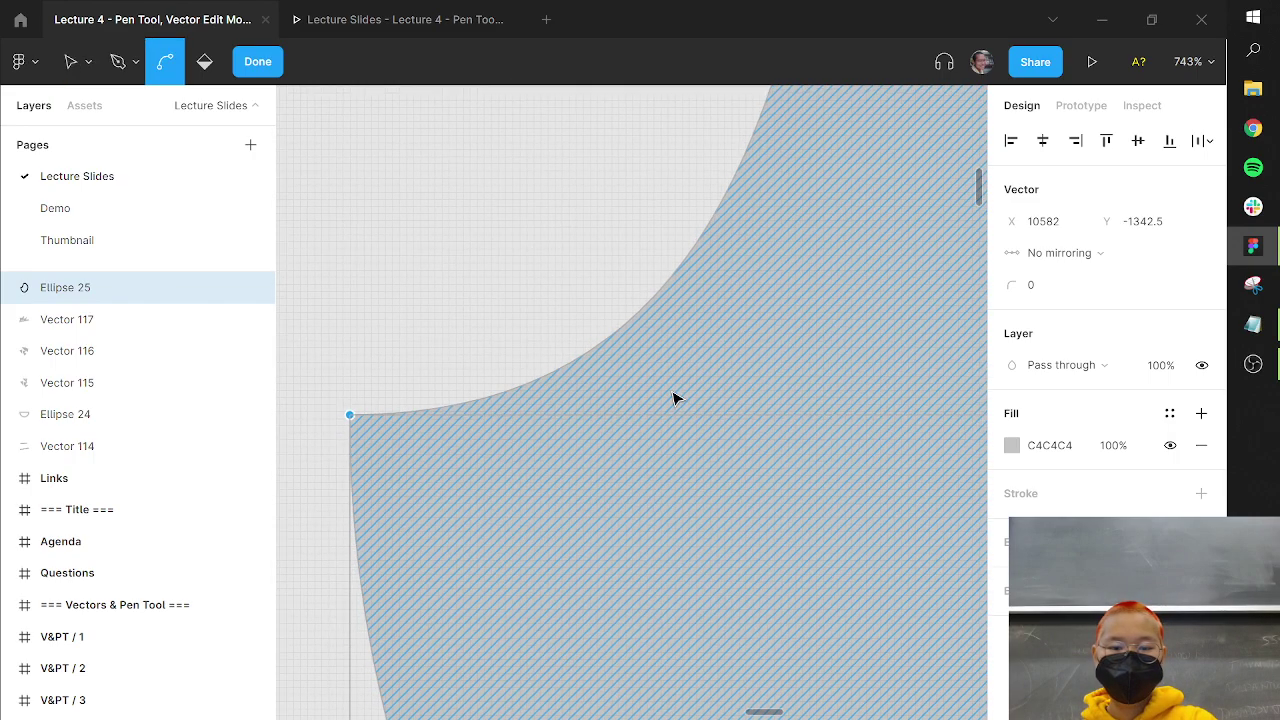
{"action": "scroll", "coordinate": [673, 398], "scroll_direction": "down", "scroll_amount": 5}
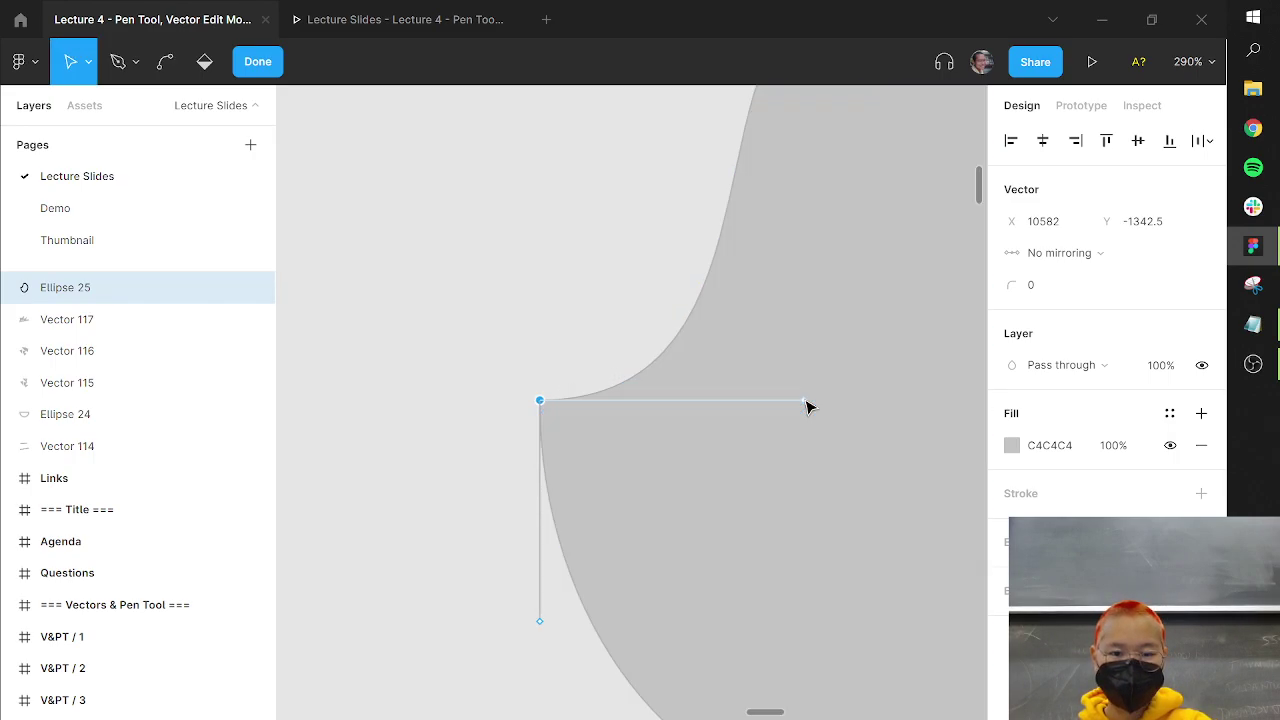
{"action": "left_click_drag", "start_coordinate": [808, 405], "coordinate": [498, 249]}
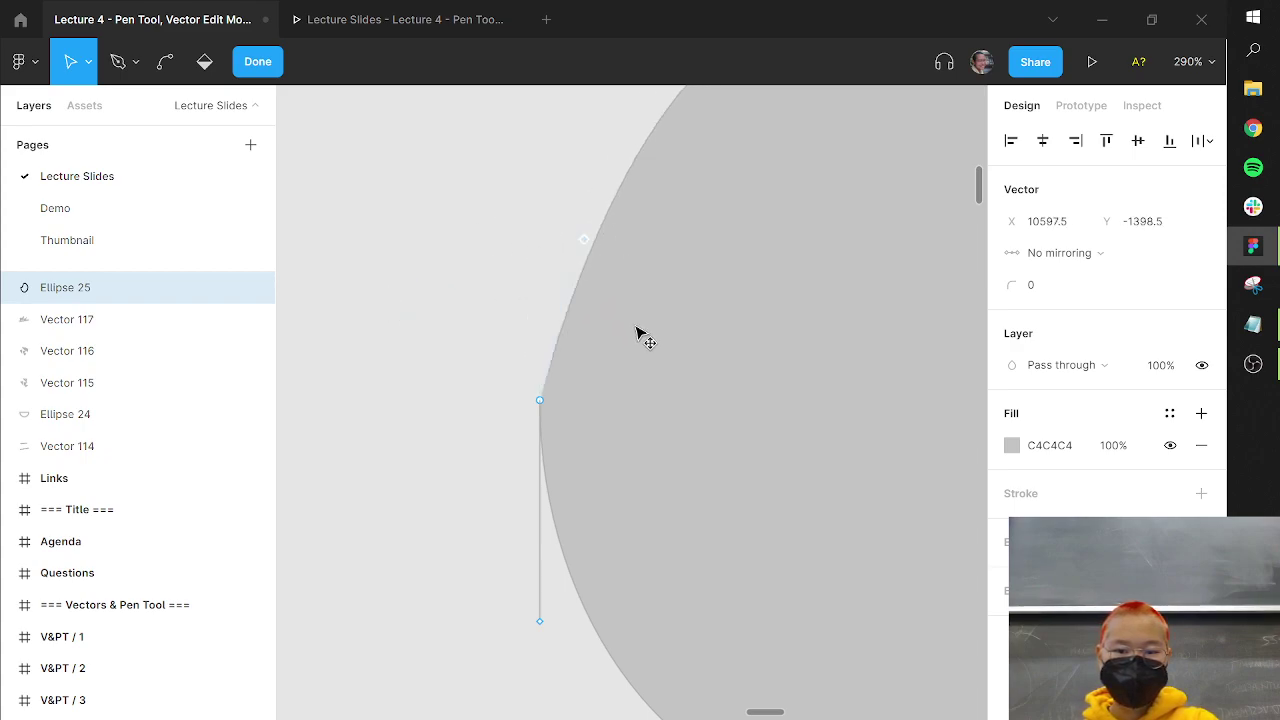
{"action": "left_click_drag", "start_coordinate": [620, 358], "coordinate": [608, 323]}
{"action": "key", "text": "Escape"}
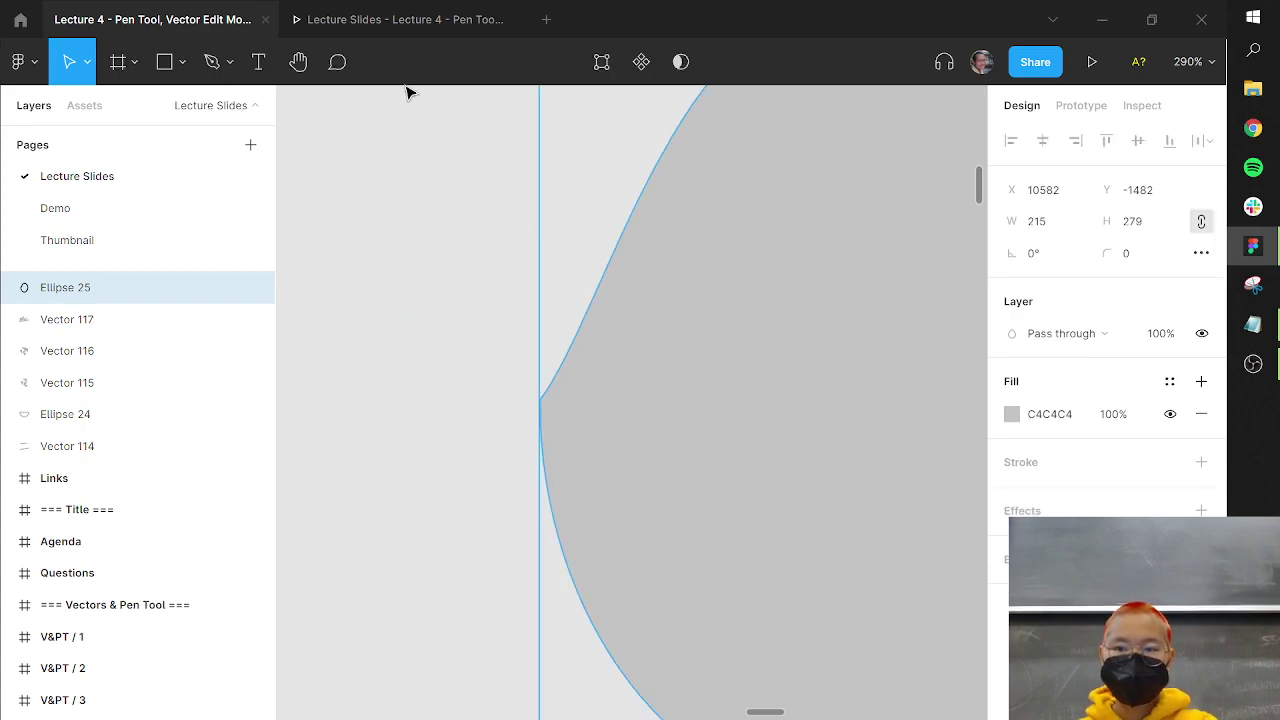
- Check the Intersecting Nodes slide in the presentation, then return to the design file and deselect the ellipse
{"action": "left_click", "coordinate": [385, 20]}
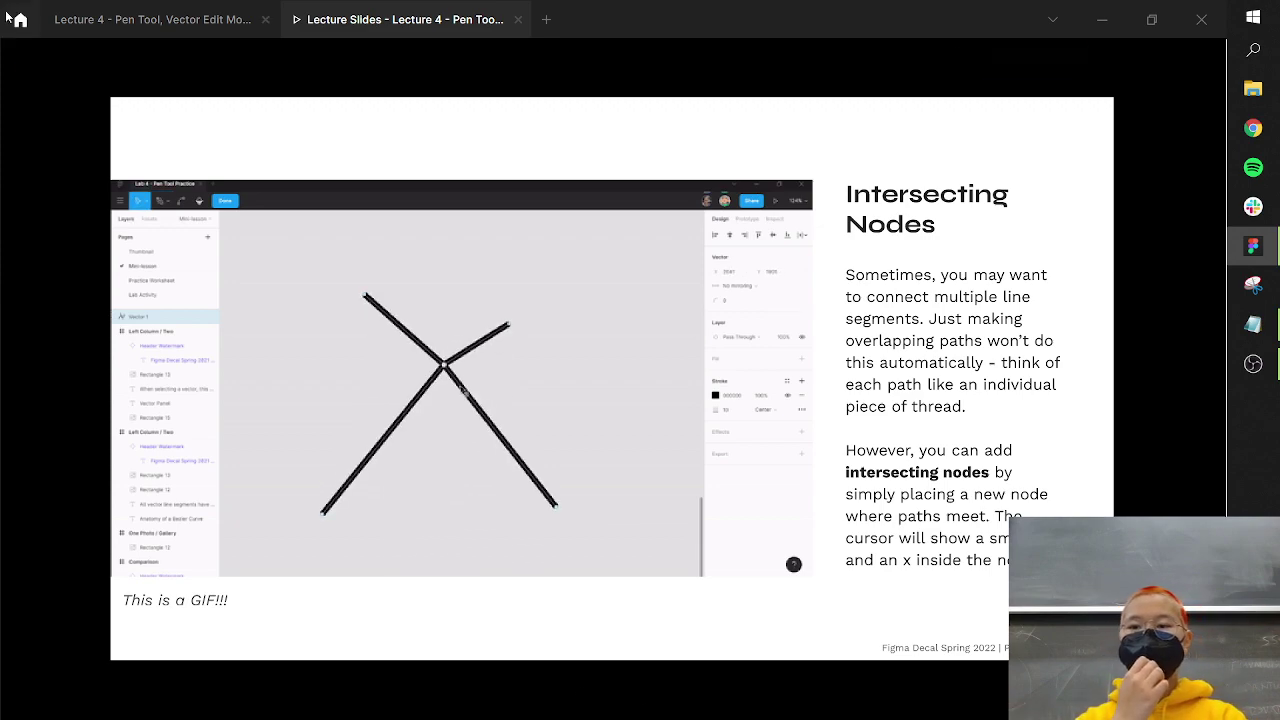
{"action": "left_click", "coordinate": [85, 17]}
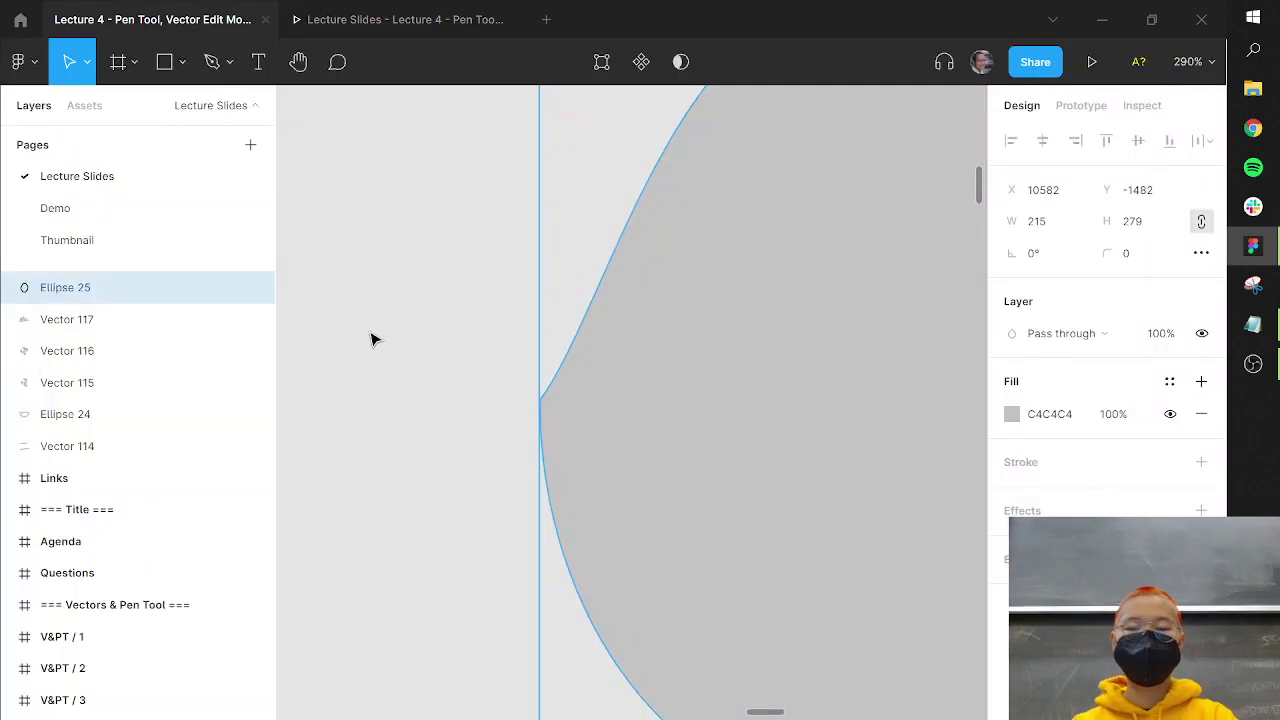
{"action": "key", "text": "Escape"}
{"action": "scroll", "coordinate": [594, 309], "scroll_direction": "down", "scroll_amount": 10}
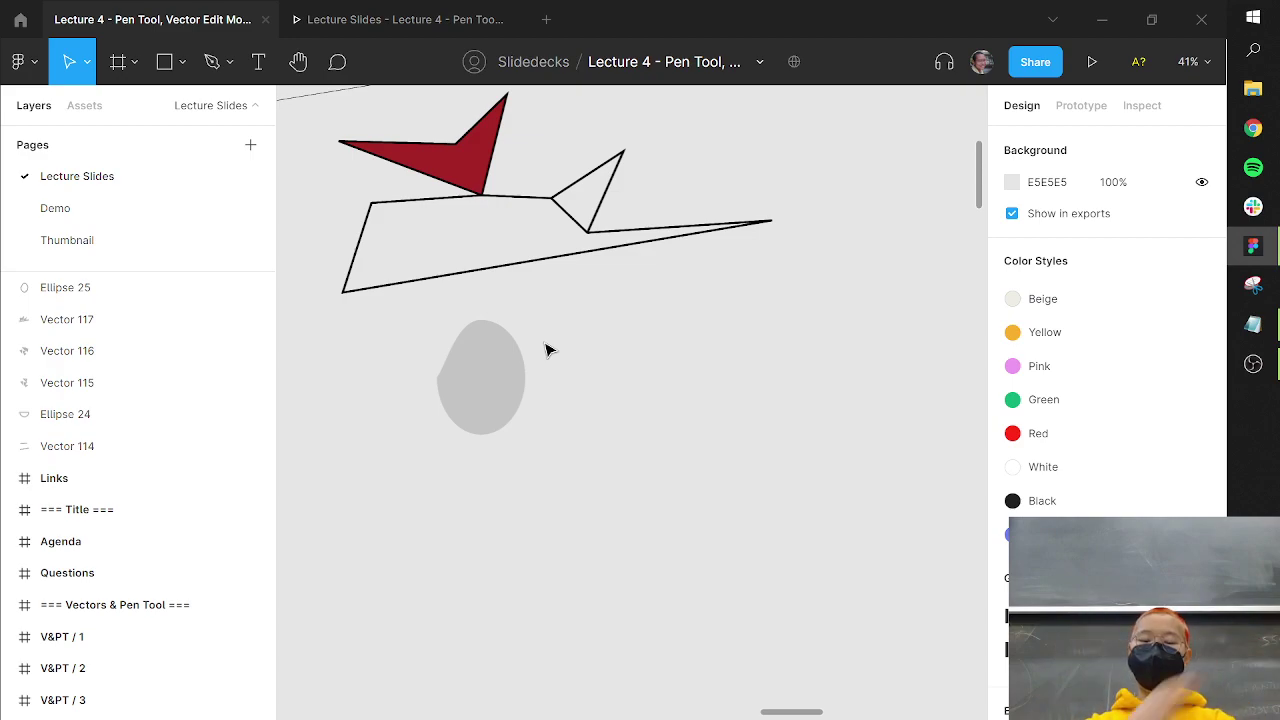
- Draw two separate straight lines crossing in an X beside the ellipse with the Pen tool
{"action": "key", "text": "p"}
{"action": "left_click", "coordinate": [638, 392]}
{"action": "left_click", "coordinate": [754, 532]}
{"action": "left_click", "coordinate": [762, 399]}
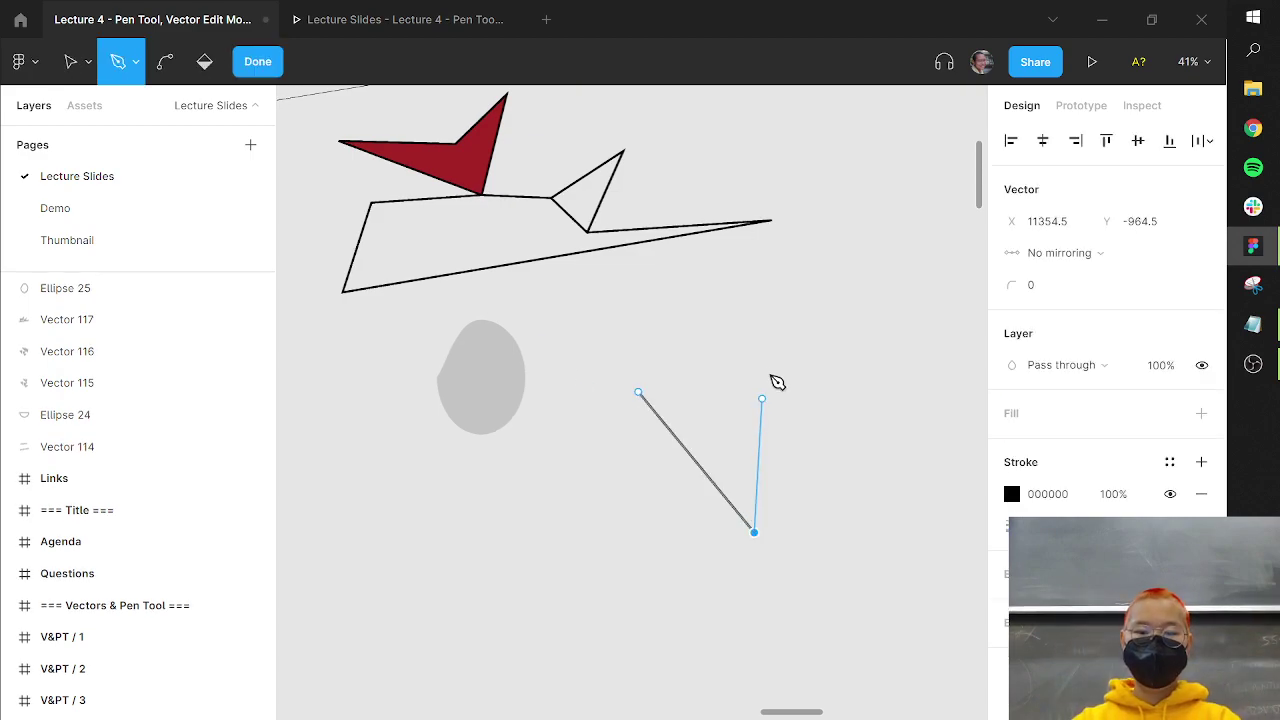
{"action": "key", "text": "Escape"}
{"action": "left_click", "coordinate": [767, 374]}
{"action": "left_click", "coordinate": [606, 532]}
{"action": "key", "text": "Escape"}
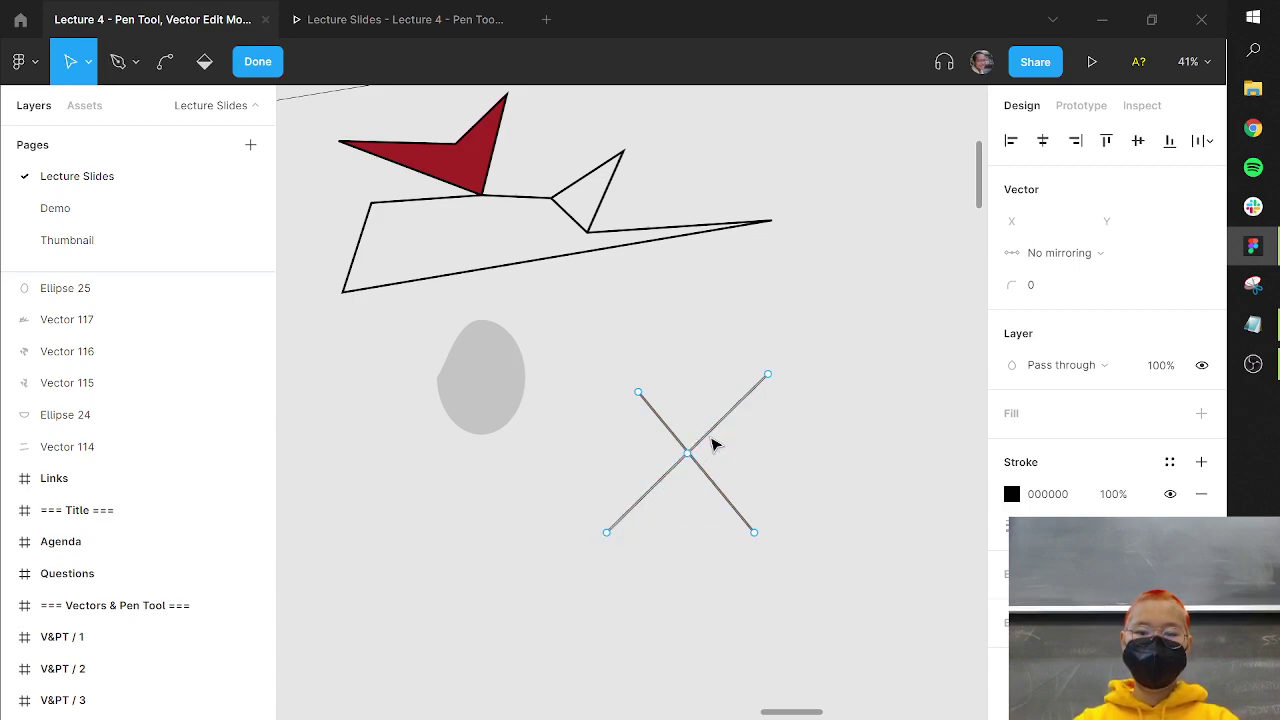
- Shift the second line of the X down slightly and place a node with the Pen tool at the crossing
{"action": "mouse_move", "coordinate": [714, 444]}
{"action": "left_mouse_down"}
{"action": "mouse_move", "coordinate": [723, 509]}
{"action": "mouse_move", "coordinate": [680, 294]}
{"action": "mouse_move", "coordinate": [763, 486]}
{"action": "mouse_move", "coordinate": [503, 349]}
{"action": "mouse_move", "coordinate": [734, 440]}
{"action": "mouse_move", "coordinate": [491, 323]}
{"action": "mouse_move", "coordinate": [734, 491]}
{"action": "mouse_move", "coordinate": [716, 486]}
{"action": "mouse_move", "coordinate": [711, 463]}
{"action": "left_mouse_up"}
{"action": "key", "text": "p"}
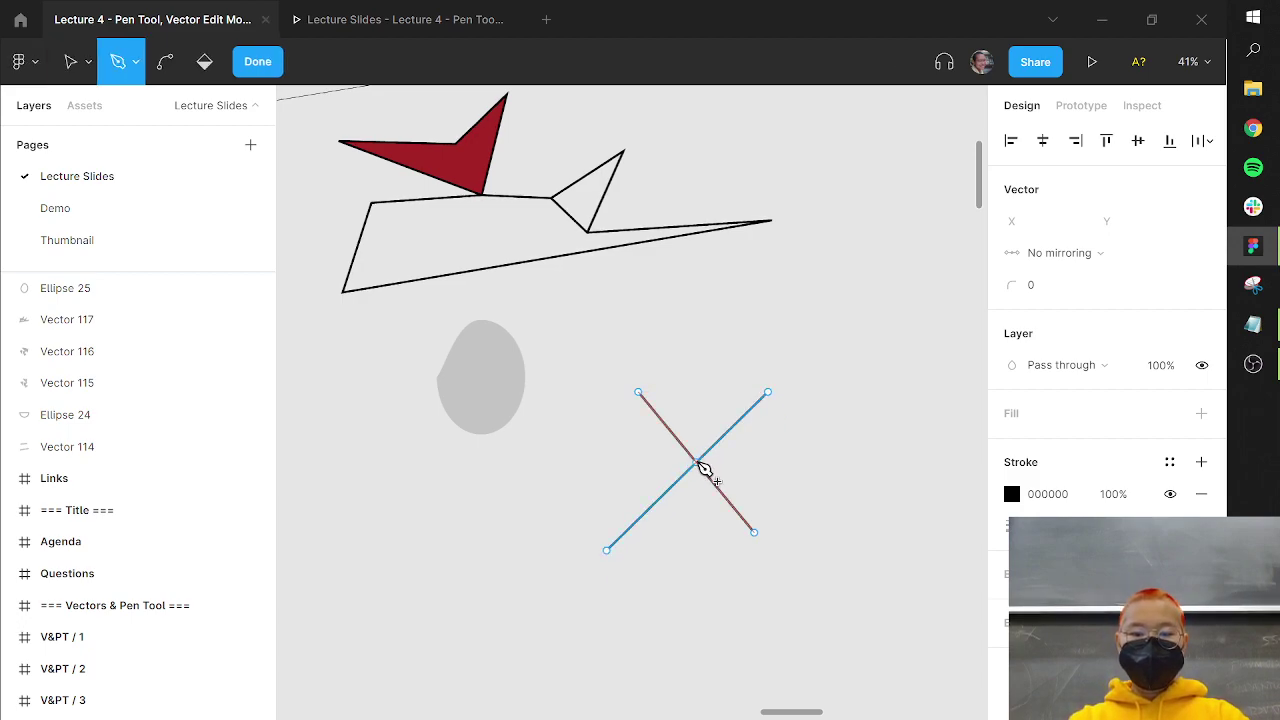
{"action": "left_click", "coordinate": [704, 467]}
{"action": "key", "text": "v"}
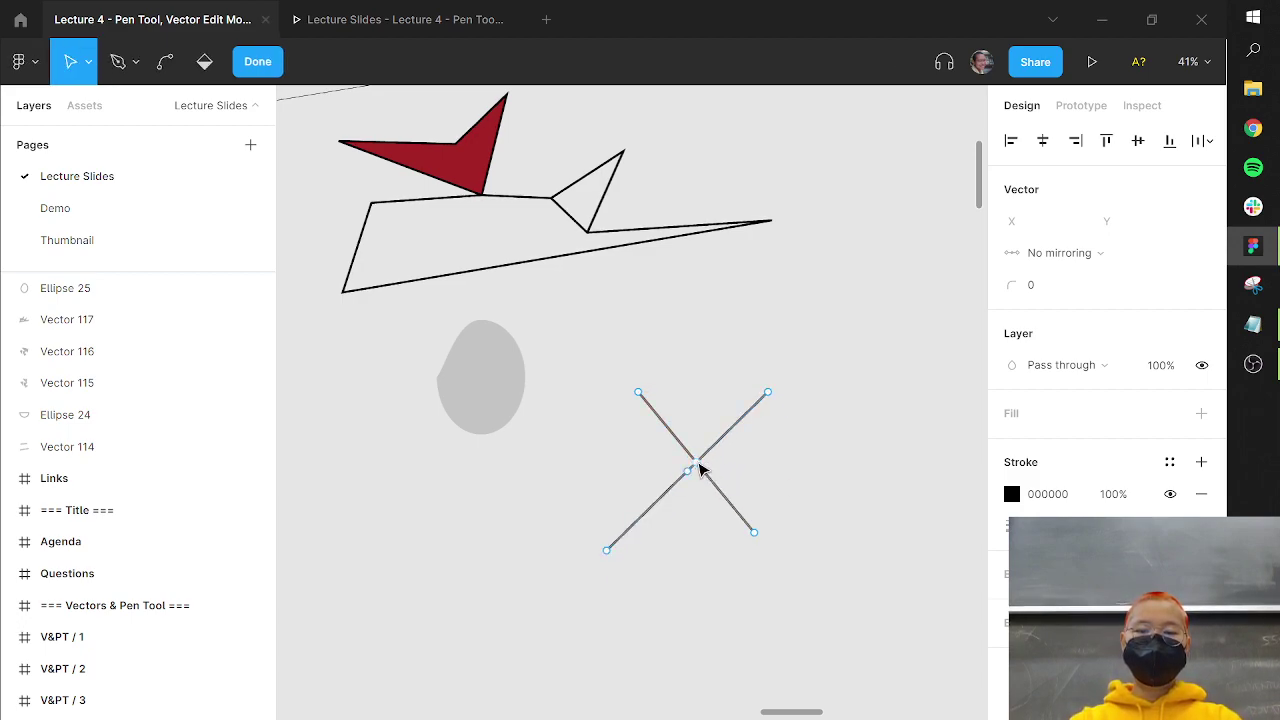
- Add an intersecting node with the Pen tool exactly where the two lines meet, joining both paths
{"action": "key", "text": "ctrl"}
{"action": "scroll", "coordinate": [680, 473], "scroll_direction": "up", "scroll_amount": 1}
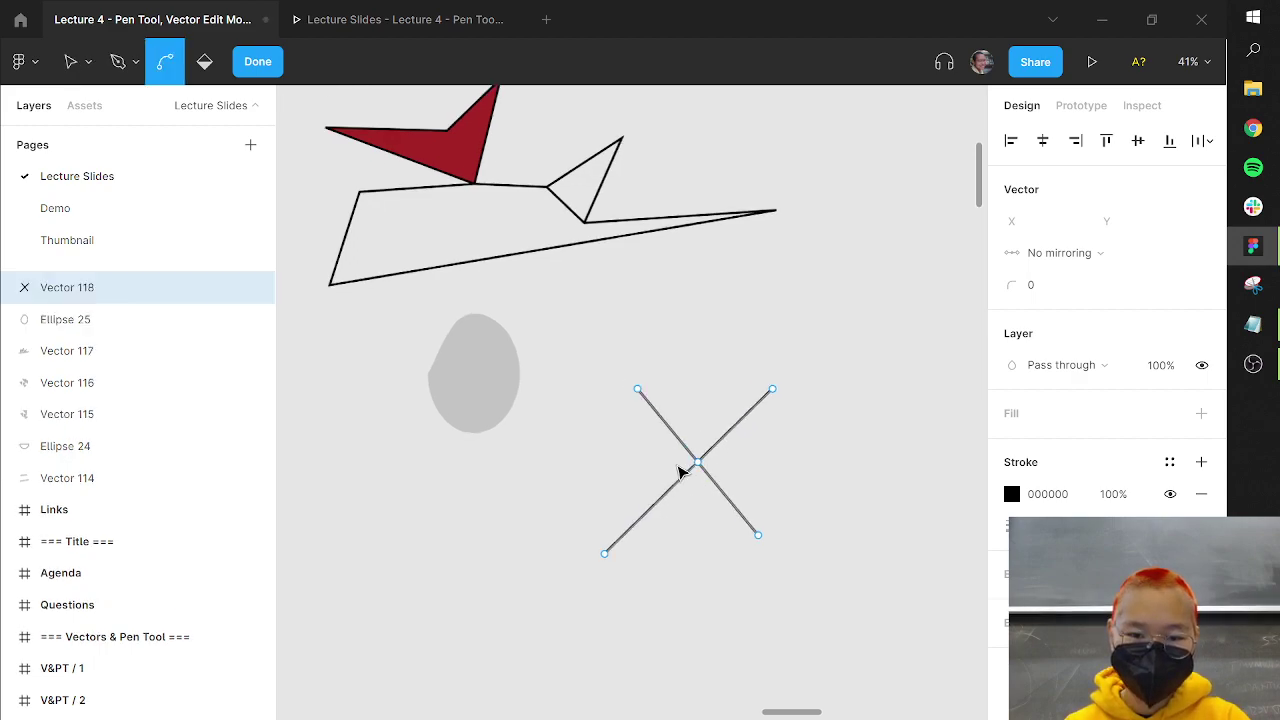
{"action": "scroll", "coordinate": [680, 473], "scroll_direction": "up", "scroll_amount": 8}
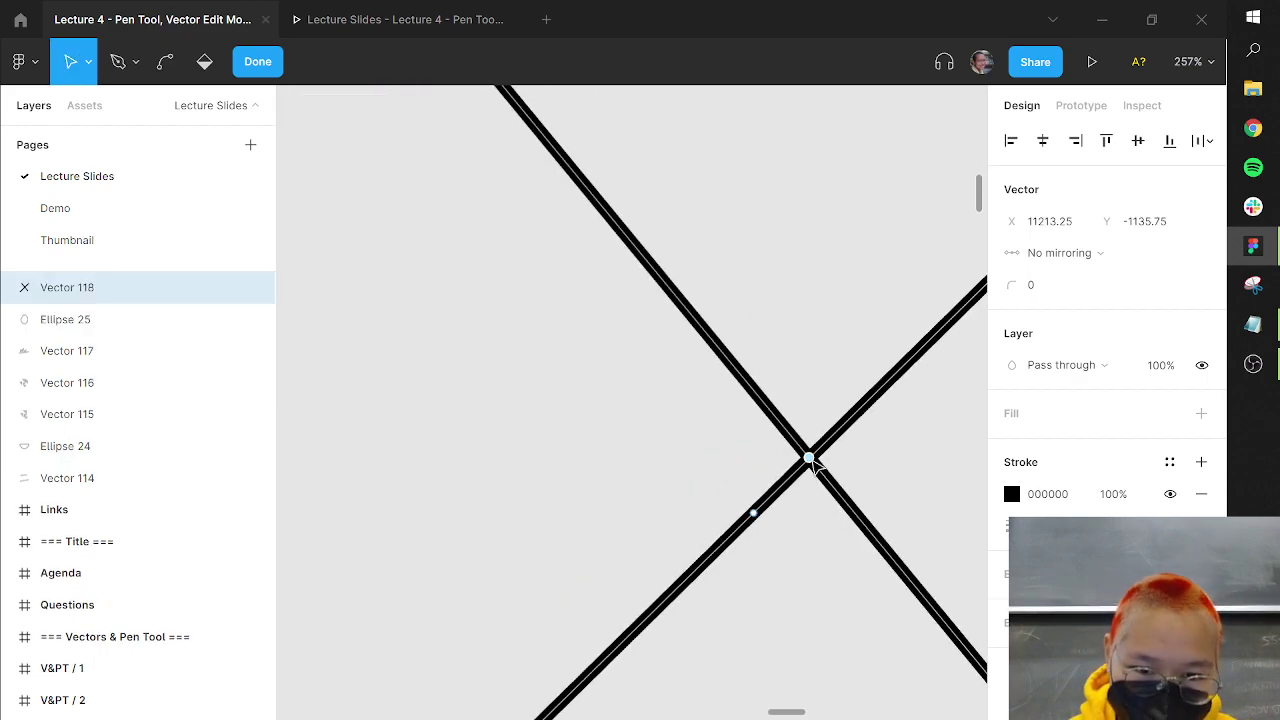
{"action": "left_click", "coordinate": [871, 478]}
{"action": "key", "text": "p"}
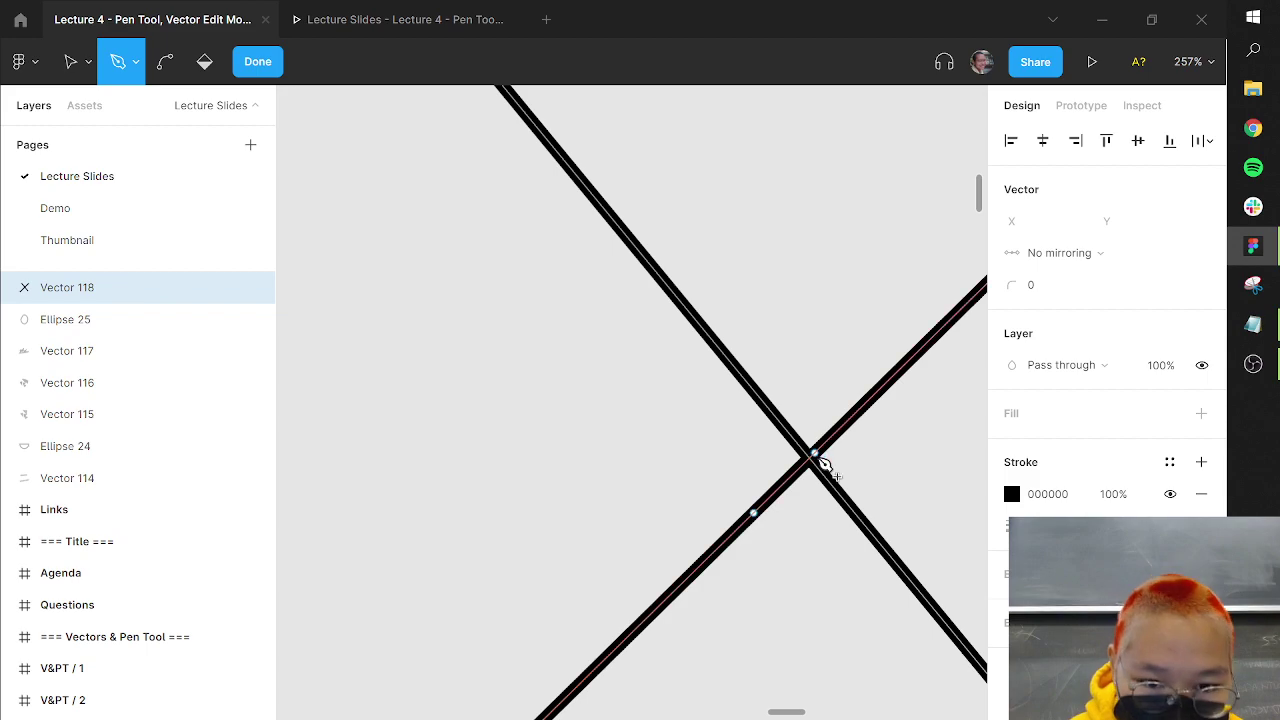
{"action": "scroll", "coordinate": [818, 468], "scroll_direction": "up", "scroll_amount": 7}
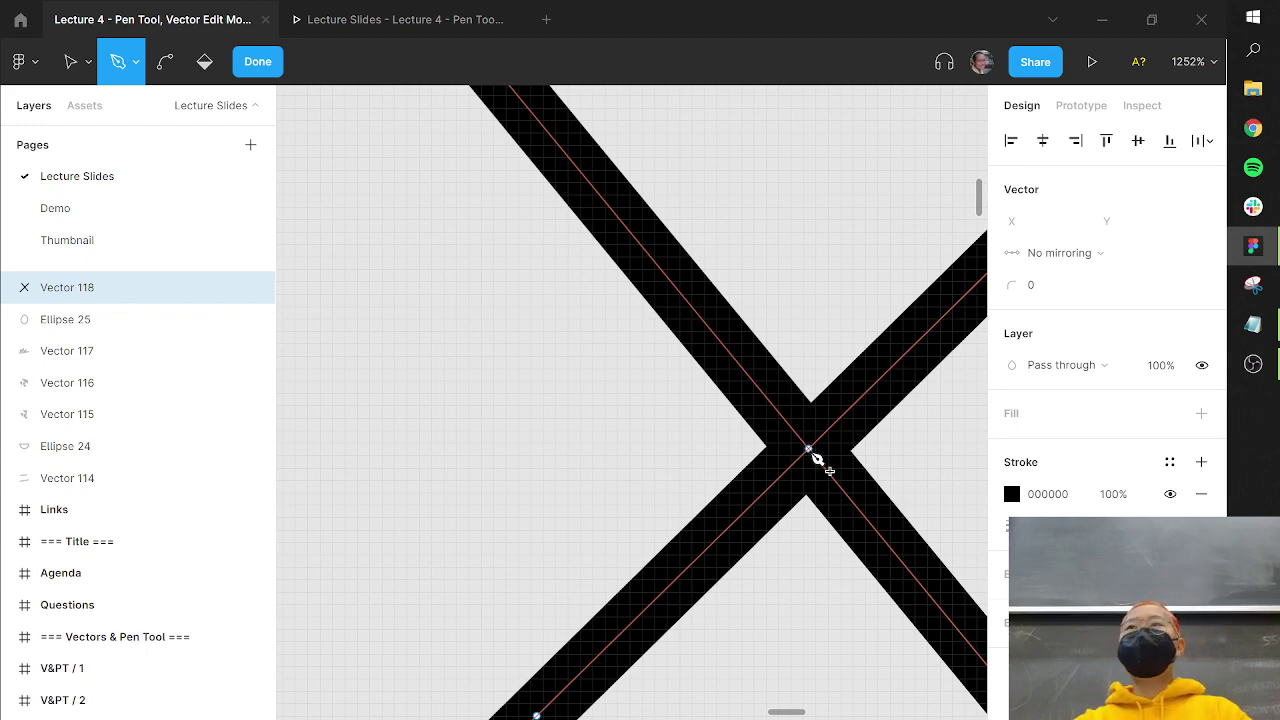
{"action": "left_click", "coordinate": [810, 451]}
{"action": "scroll", "coordinate": [815, 456], "scroll_direction": "down", "scroll_amount": 5}
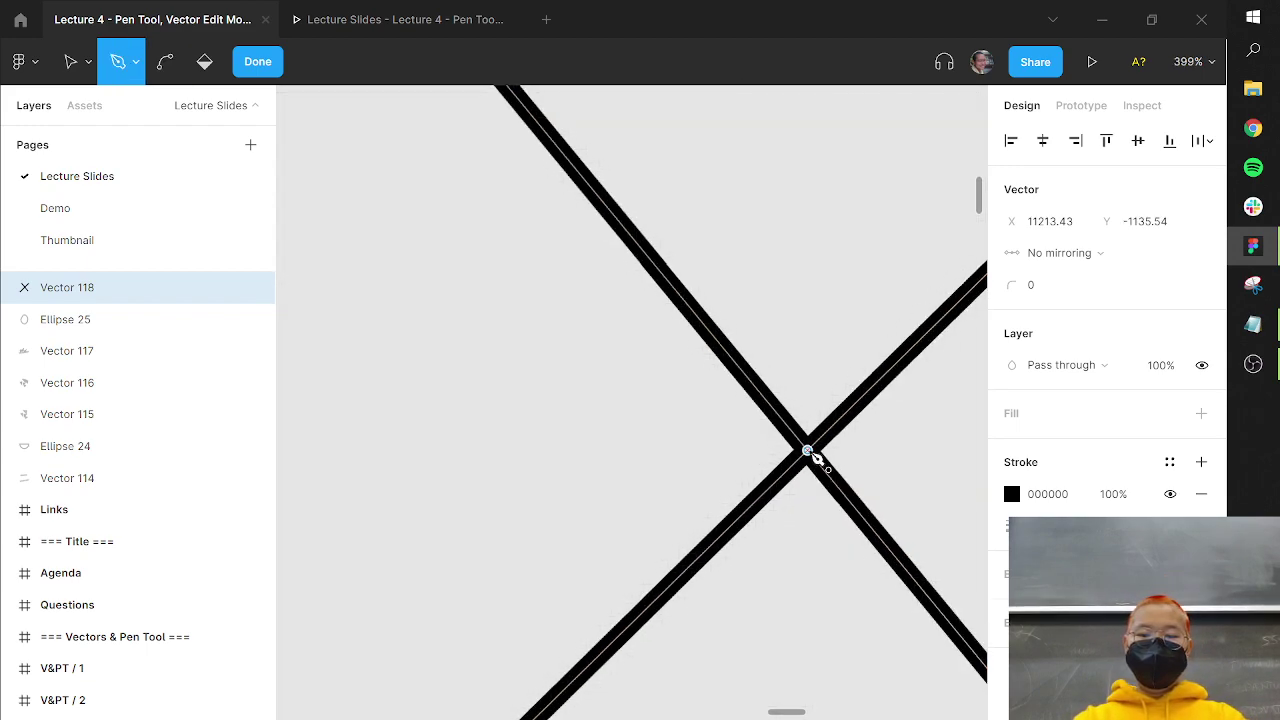
- Move the intersecting node down and left to about X 11131.5, Y -1106, and finish editing the vector
{"action": "key", "text": "v"}
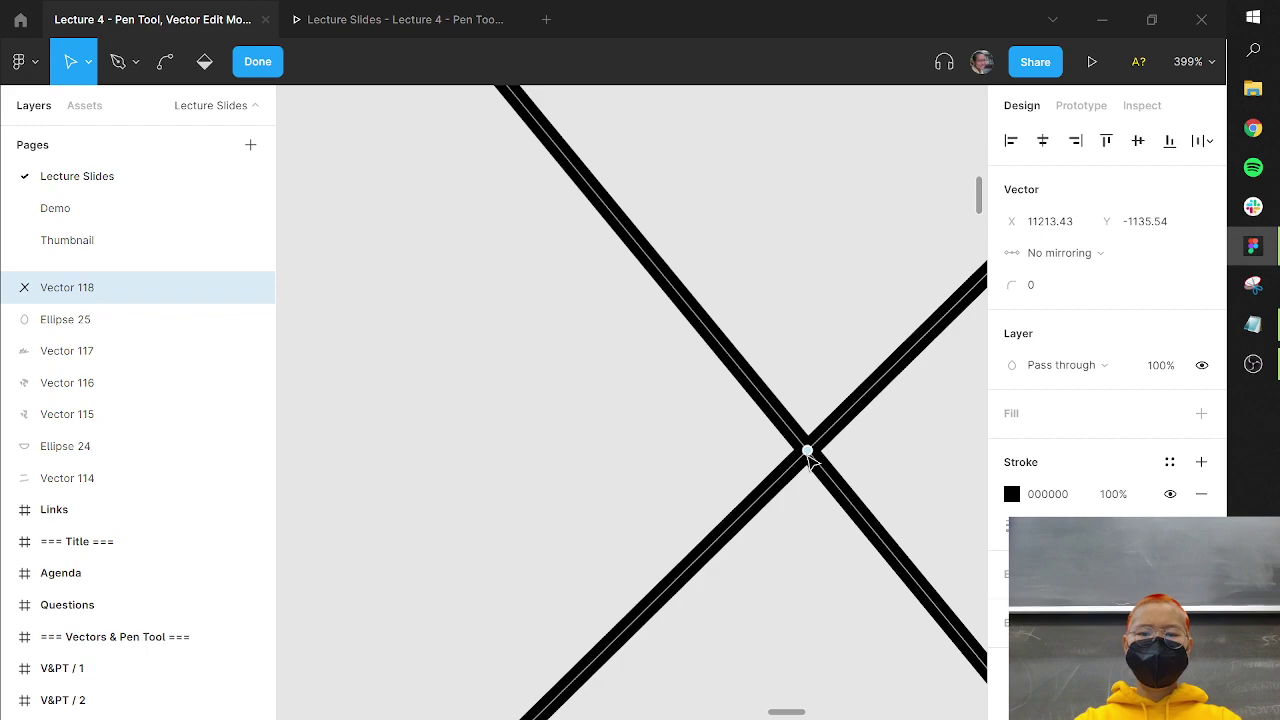
{"action": "left_click_drag", "start_coordinate": [808, 455], "coordinate": [597, 516]}
{"action": "scroll", "coordinate": [617, 506], "scroll_direction": "down", "scroll_amount": 5}
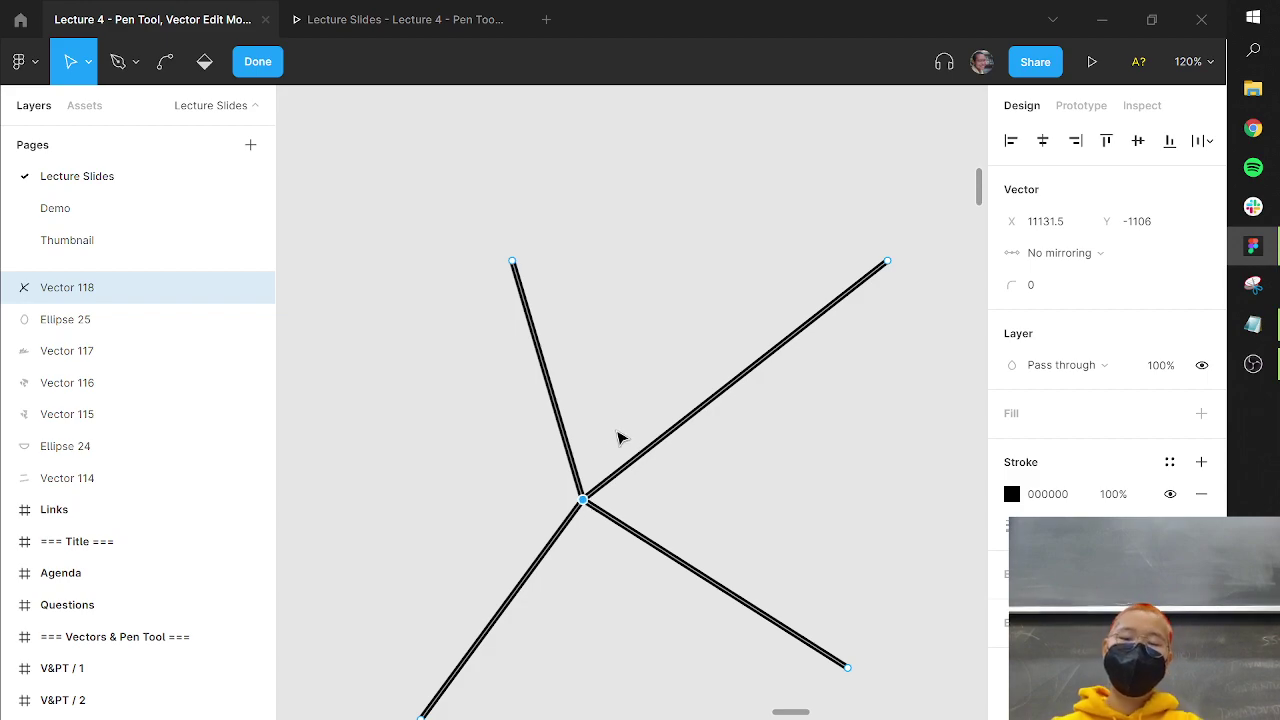
{"action": "left_click", "coordinate": [735, 367]}
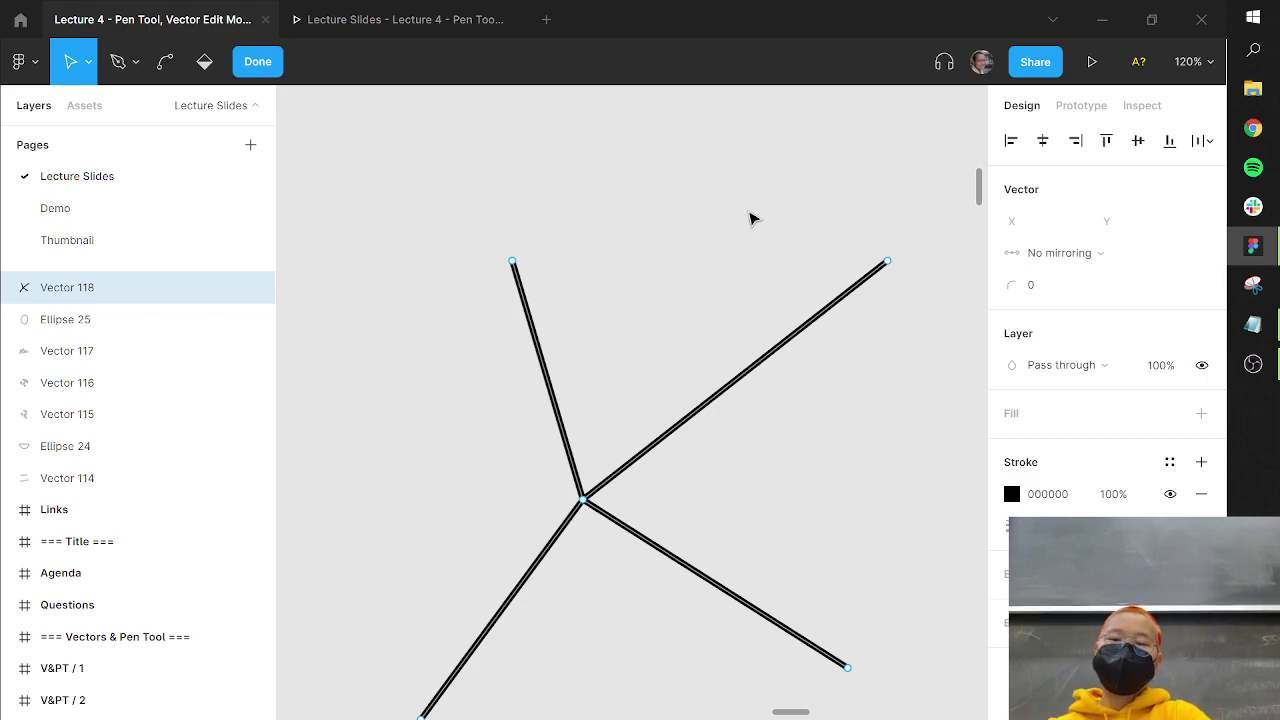
{"action": "key", "text": "Escape"}
{"action": "key", "text": "Escape"}
- Switch to the lecture slides presentation and advance through the Learning More slide to the Questions slide
{"action": "left_click", "coordinate": [417, 20]}
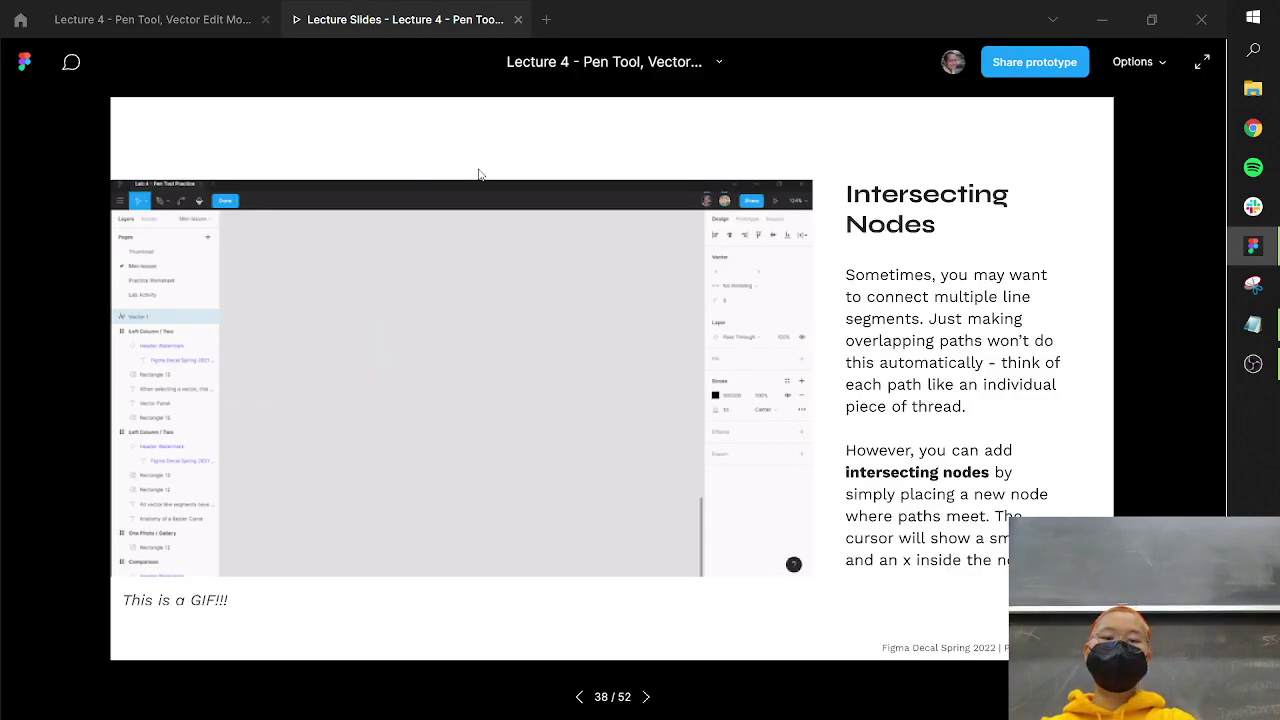
{"action": "key", "text": "Right"}
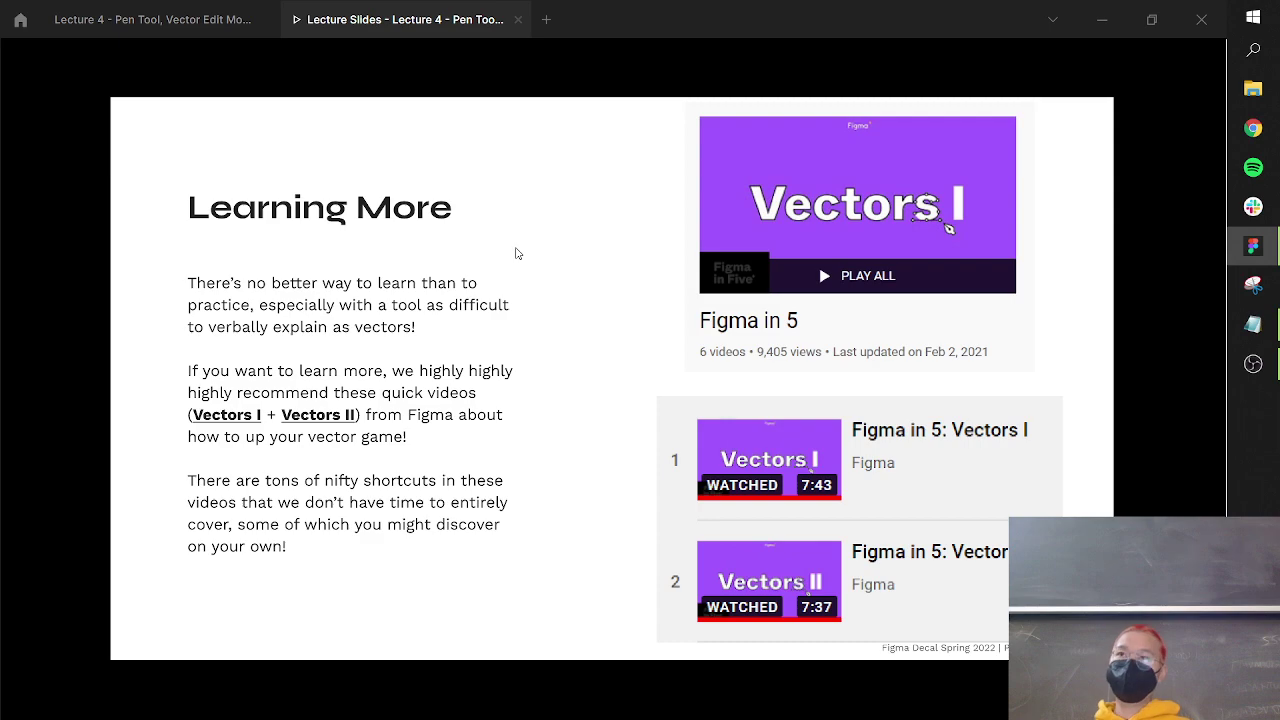
{"action": "key", "text": "Right"}
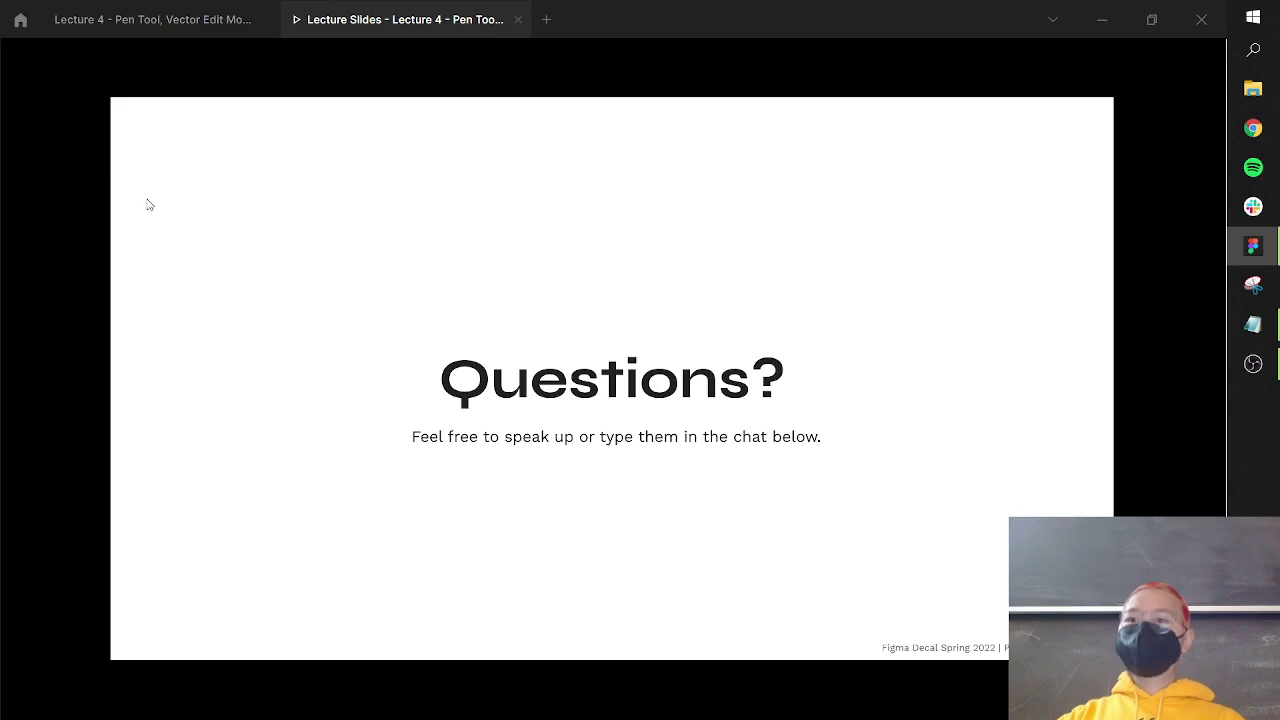
- Return to the lecture design file and open the ellipse for vector editing
{"action": "left_click", "coordinate": [100, 19]}
{"action": "scroll", "coordinate": [513, 318], "scroll_direction": "down", "scroll_amount": 3, "text": "ctrl"}
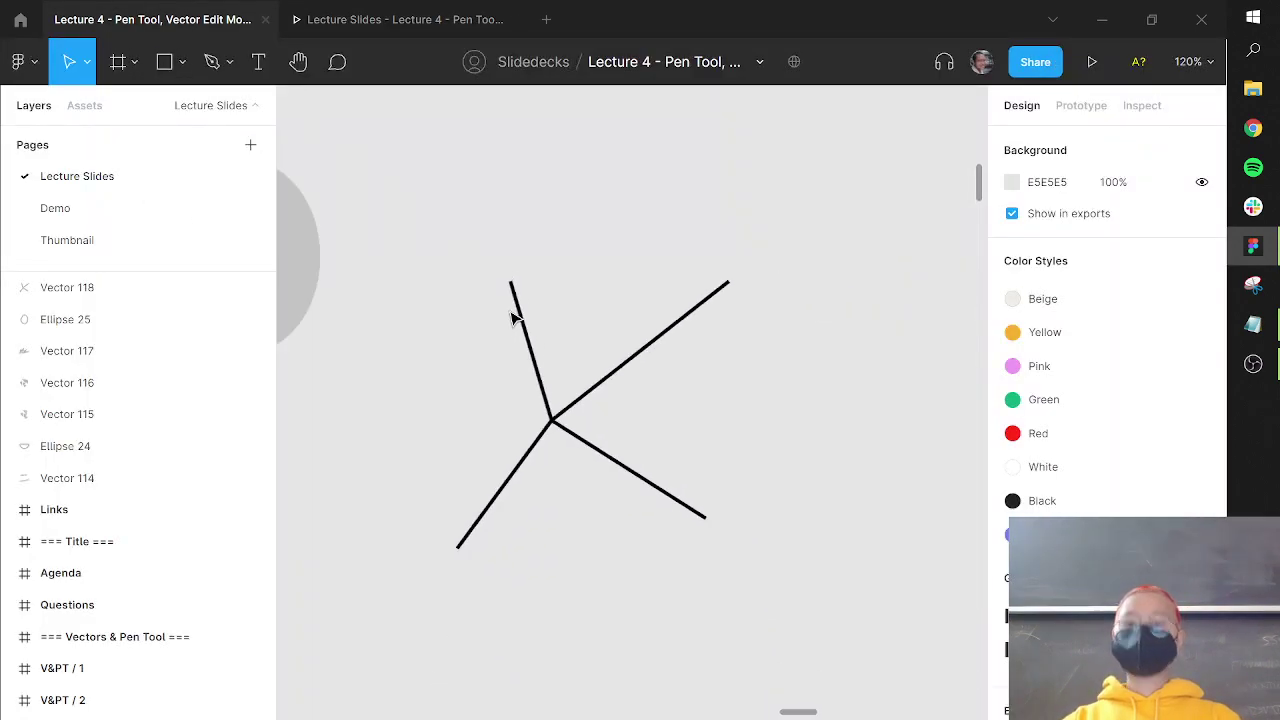
{"action": "left_click", "coordinate": [408, 295]}
{"action": "scroll", "coordinate": [377, 286], "scroll_direction": "up", "scroll_amount": 5, "text": "ctrl"}
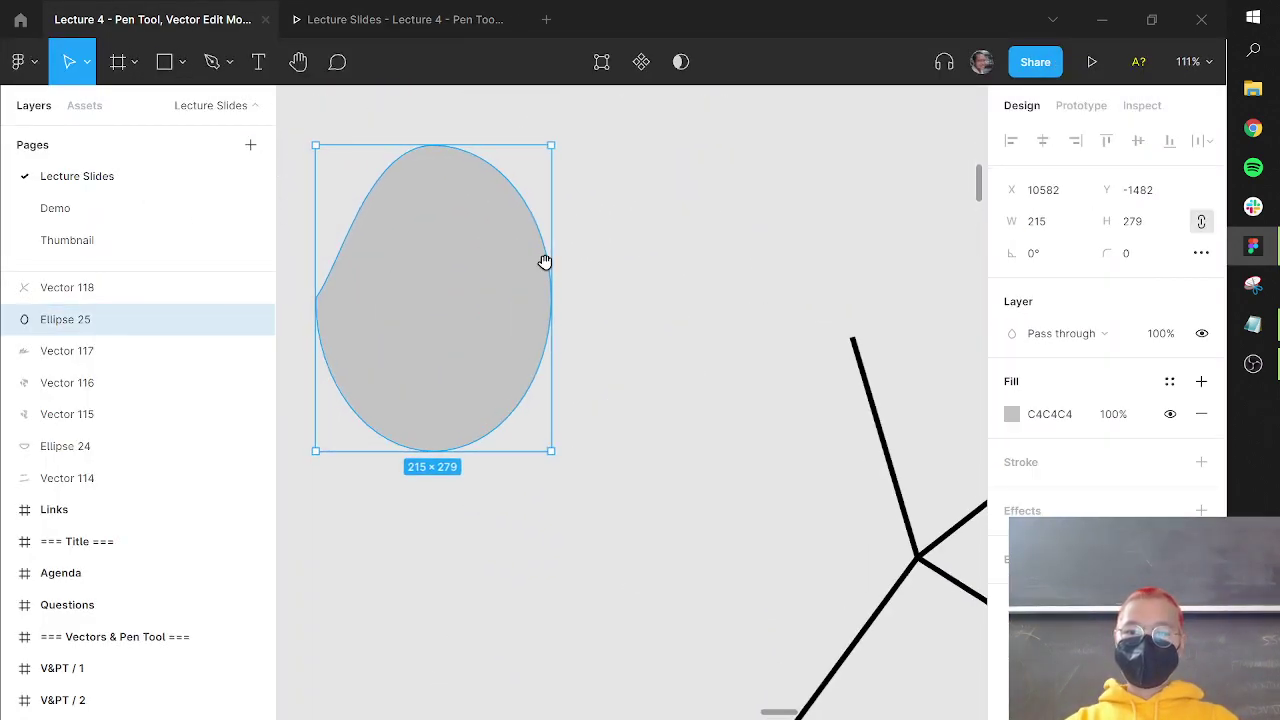
{"action": "left_click", "coordinate": [603, 64]}
{"action": "key", "text": "ctrl"}
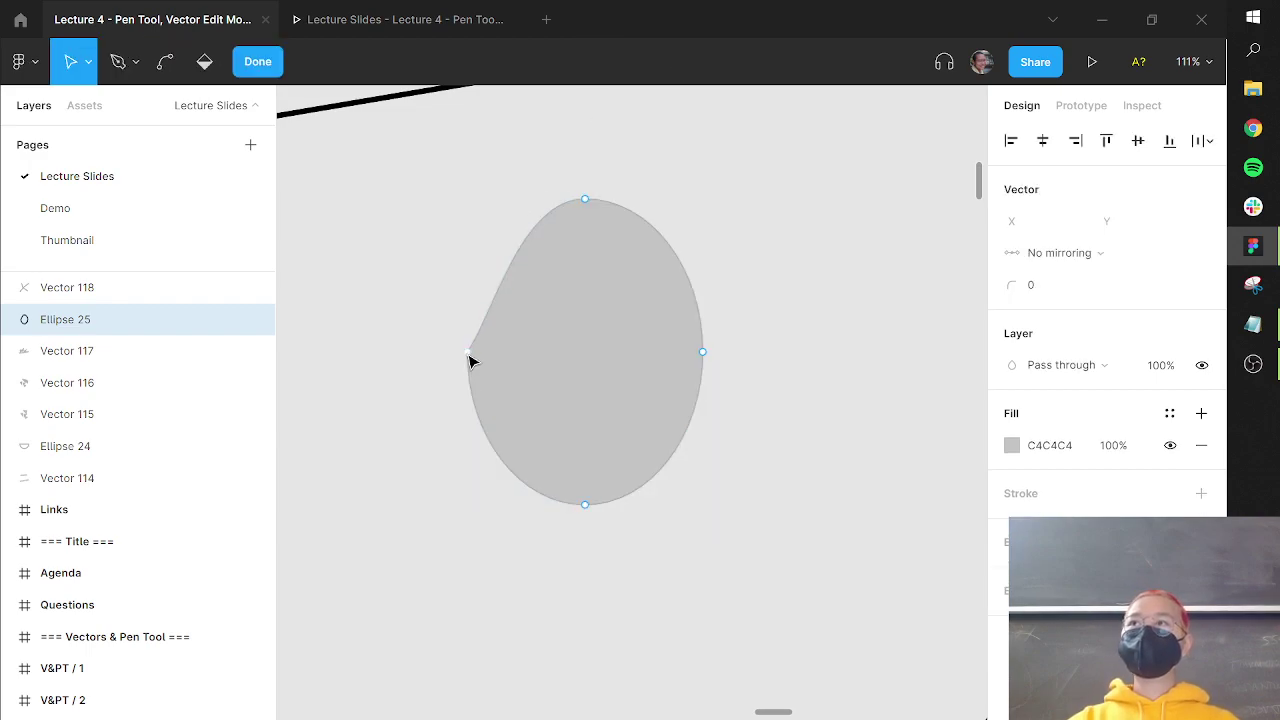
- Select the ellipse's left node and set its handle mirroring to Mirror angle
{"action": "left_click", "coordinate": [470, 356]}
{"action": "scroll", "coordinate": [469, 360], "scroll_direction": "up", "scroll_amount": 6, "text": "ctrl"}
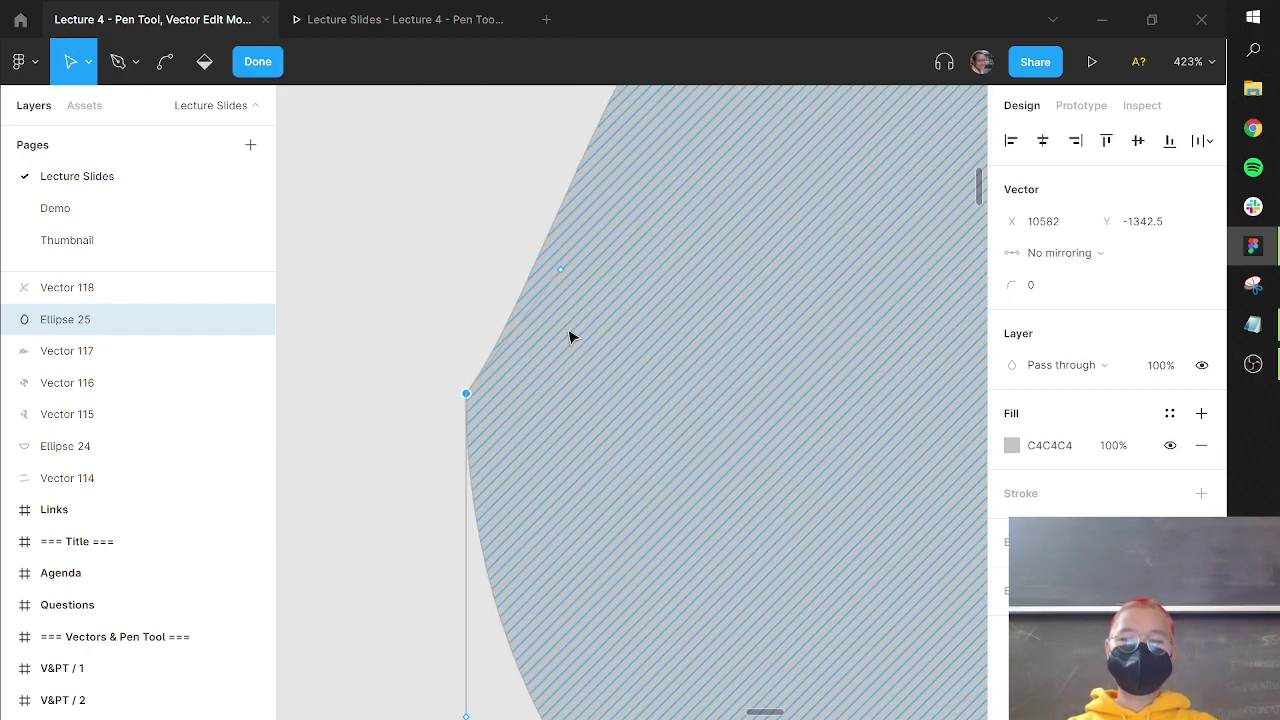
{"action": "scroll", "coordinate": [570, 337], "scroll_direction": "down", "scroll_amount": 3, "text": "ctrl"}
{"action": "left_click", "coordinate": [1065, 253]}
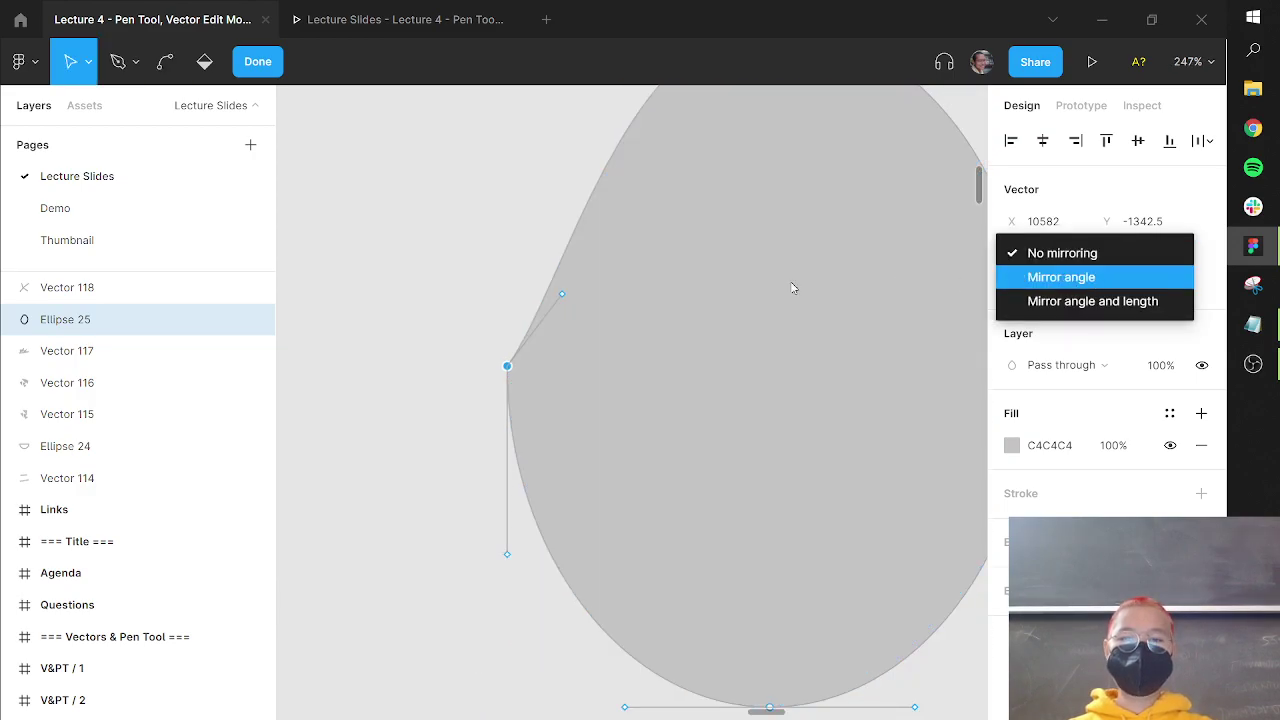
{"action": "key", "text": "Return"}
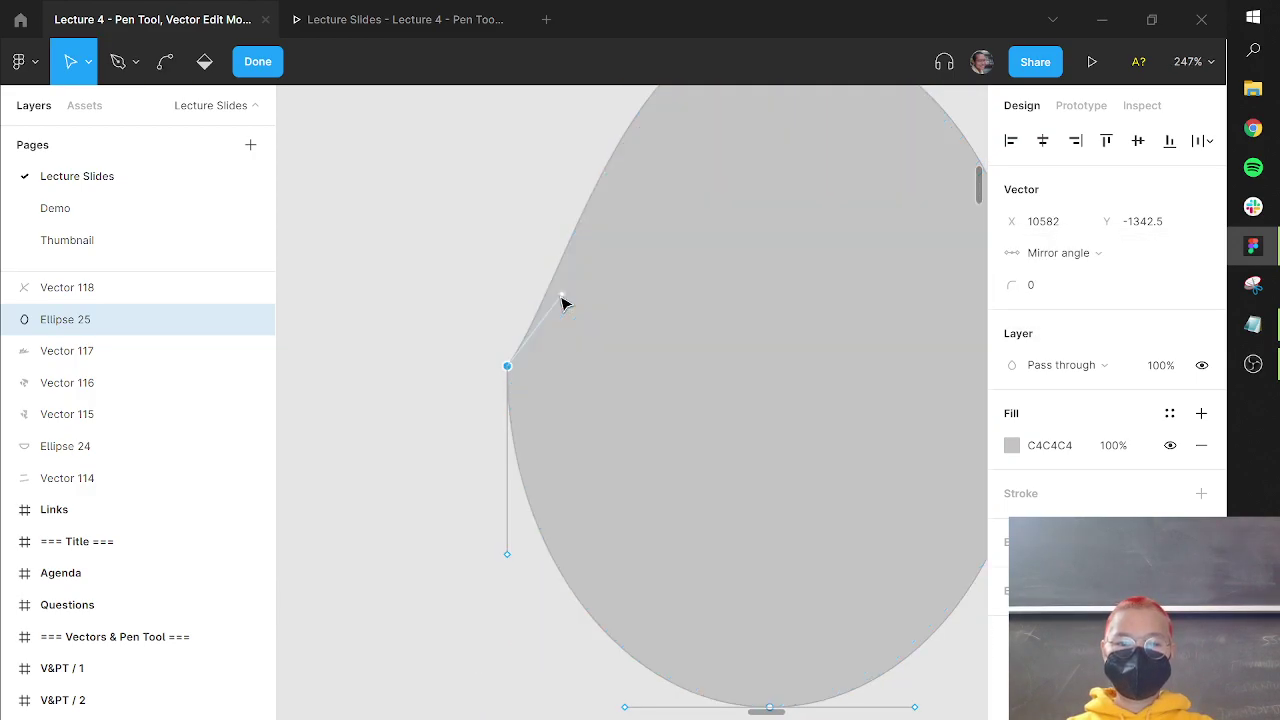
- Straighten the left node's upper handle to vertical at about X 10582, Y -1410, and deselect the node
{"action": "left_click_drag", "start_coordinate": [561, 297], "coordinate": [506, 210]}
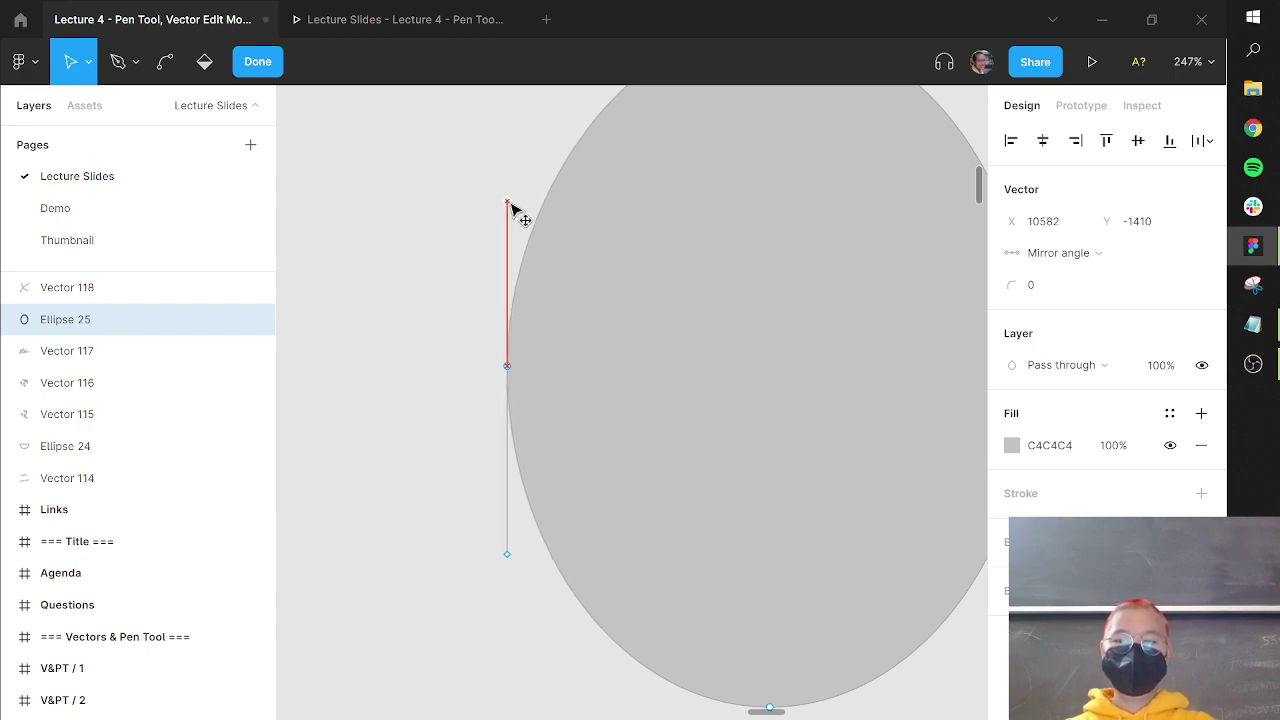
{"action": "left_click", "coordinate": [477, 211]}
{"action": "key", "text": "ctrl"}
{"action": "scroll", "coordinate": [515, 241], "scroll_direction": "down", "scroll_amount": 5}
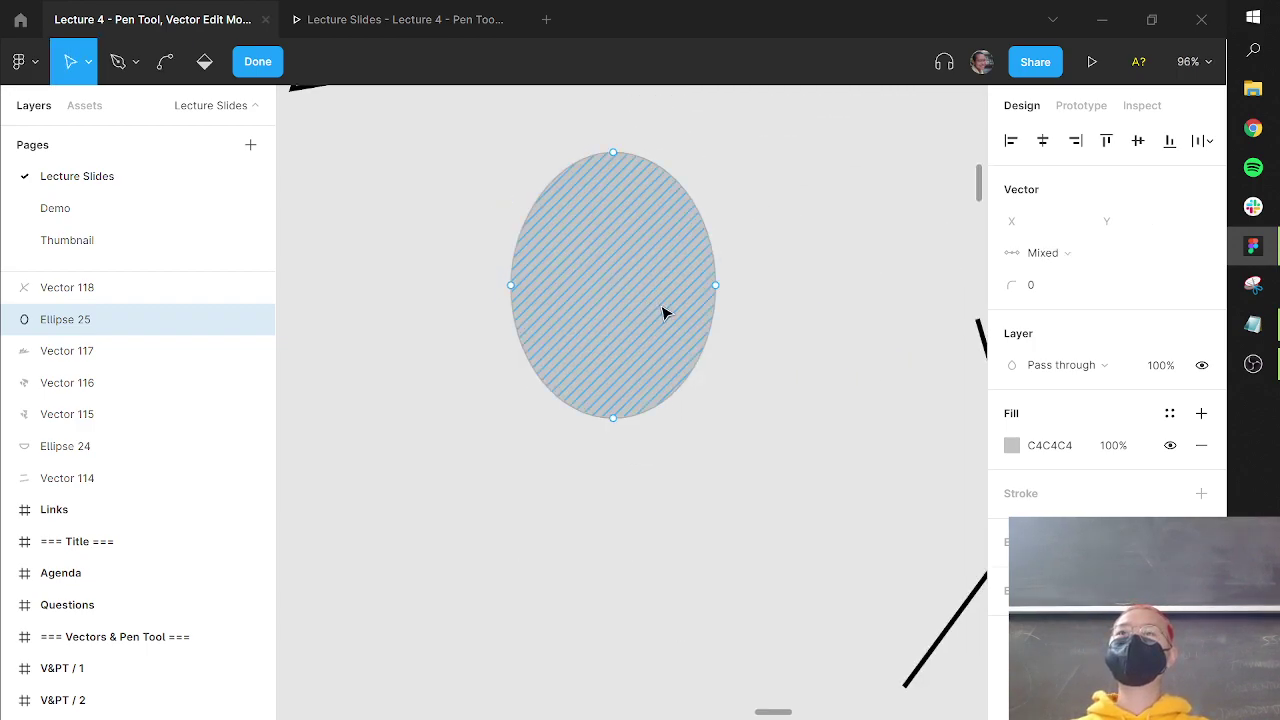
- Select the ellipse's left node and set its handle mirroring to Mirror angle and length
{"action": "left_click", "coordinate": [511, 285]}
{"action": "scroll", "coordinate": [511, 284], "scroll_direction": "down", "scroll_amount": 3}
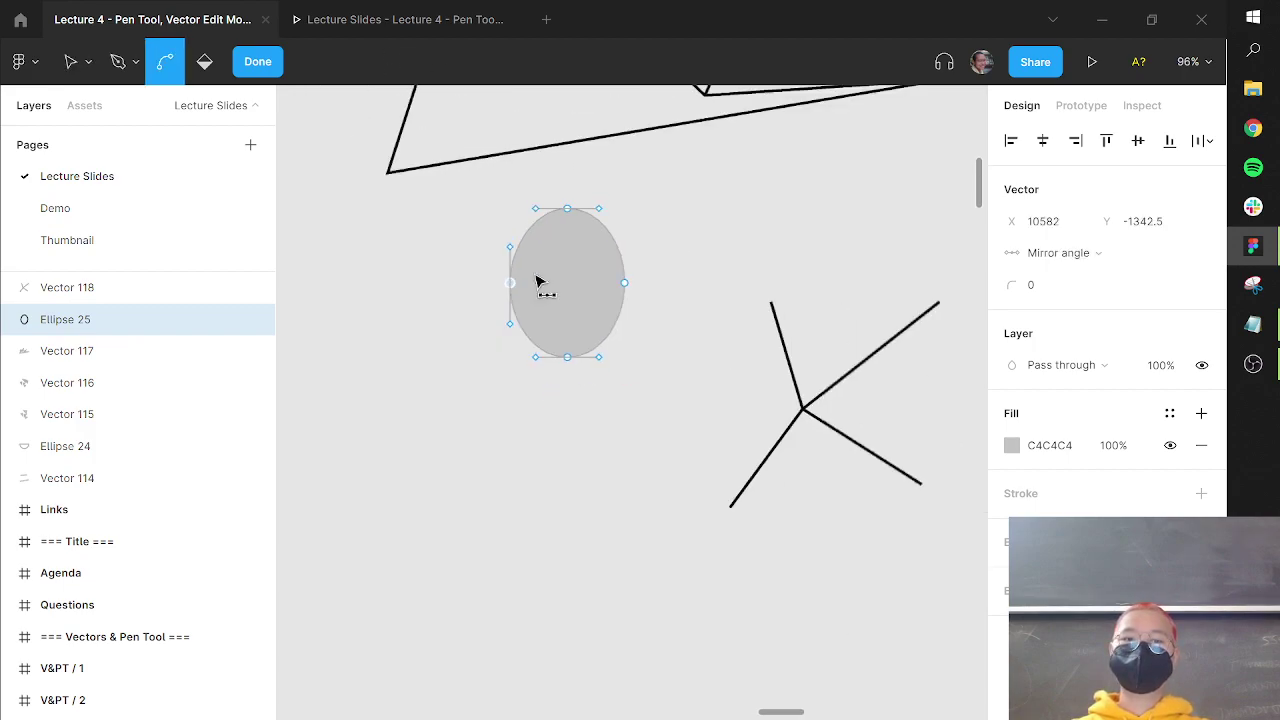
{"action": "left_click", "coordinate": [1065, 257]}
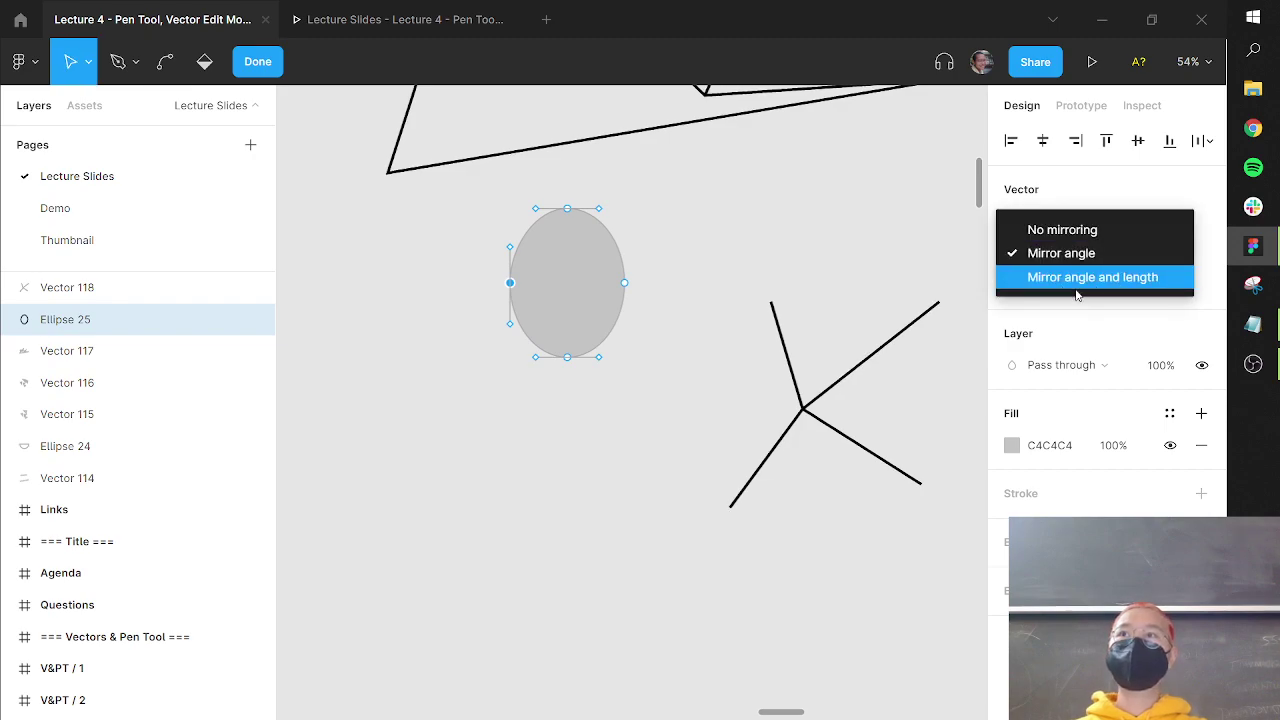
{"action": "left_click", "coordinate": [1077, 280]}
- Lengthen and tilt the left node's upper handle to about X 10591, Y -1434.5, and finish editing the ellipse
{"action": "scroll", "coordinate": [511, 269], "scroll_direction": "up", "scroll_amount": 5}
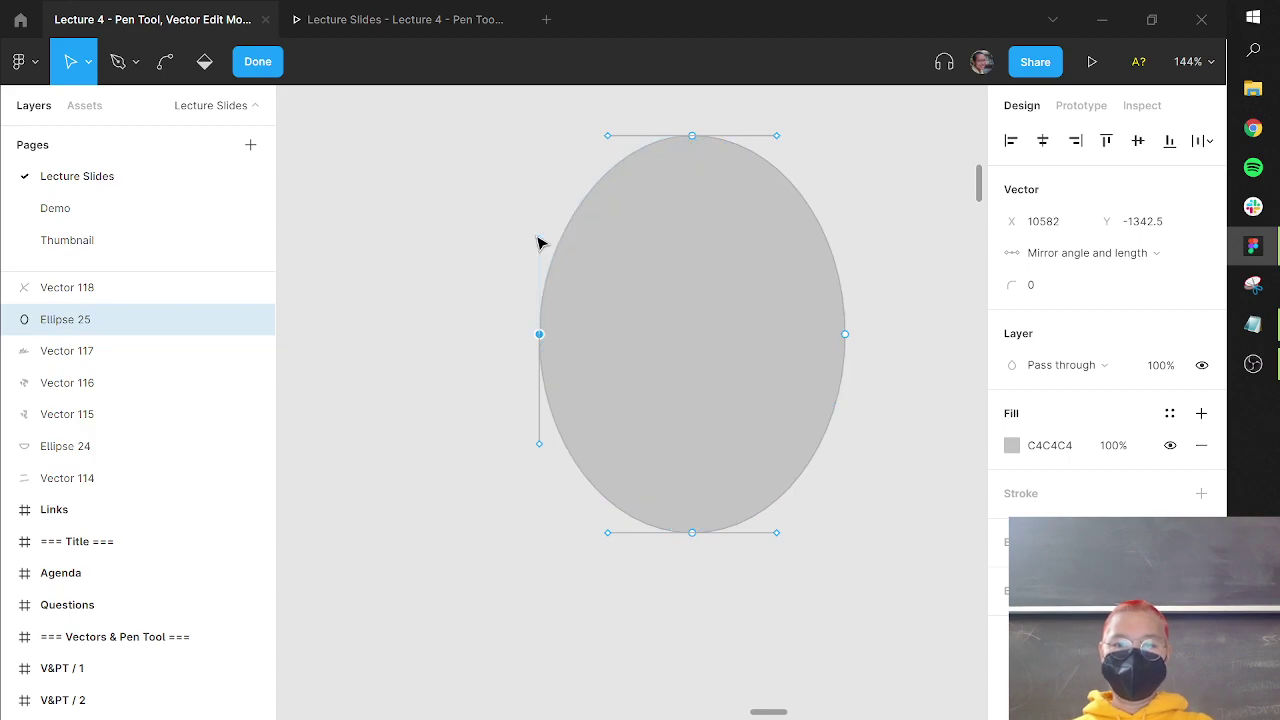
{"action": "left_click_drag", "start_coordinate": [537, 240], "coordinate": [557, 209]}
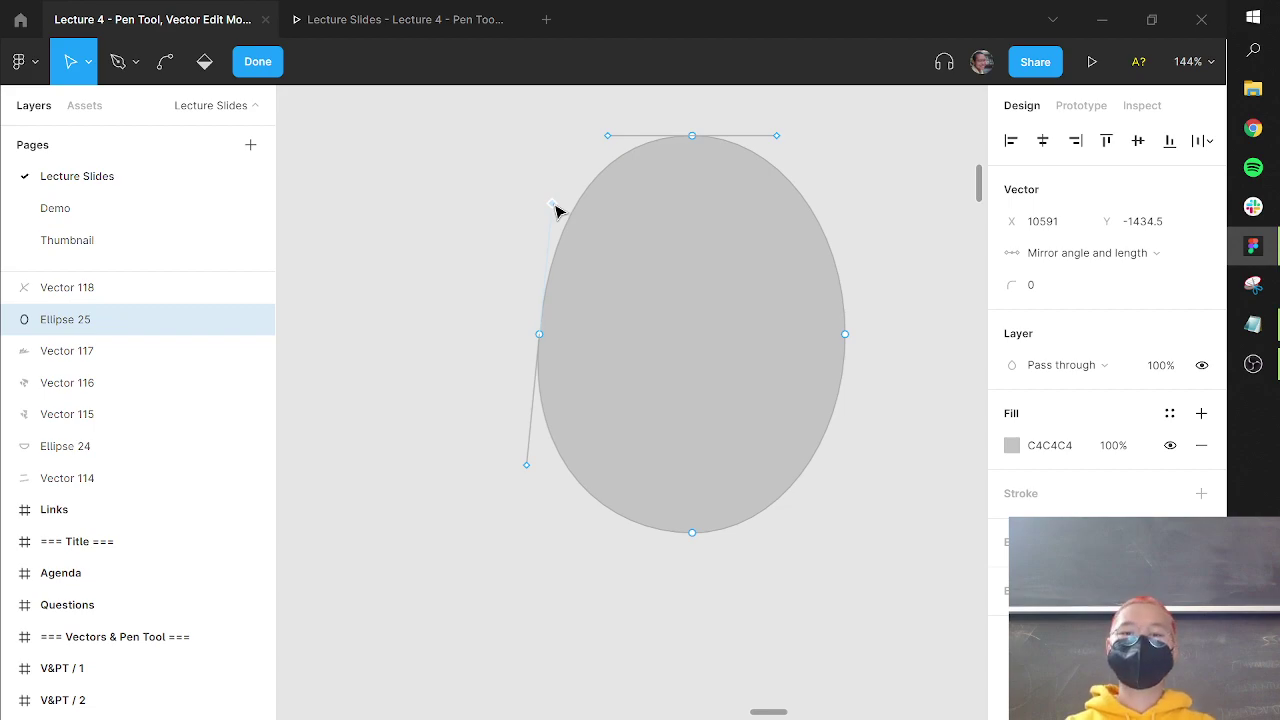
{"action": "left_click", "coordinate": [555, 207]}
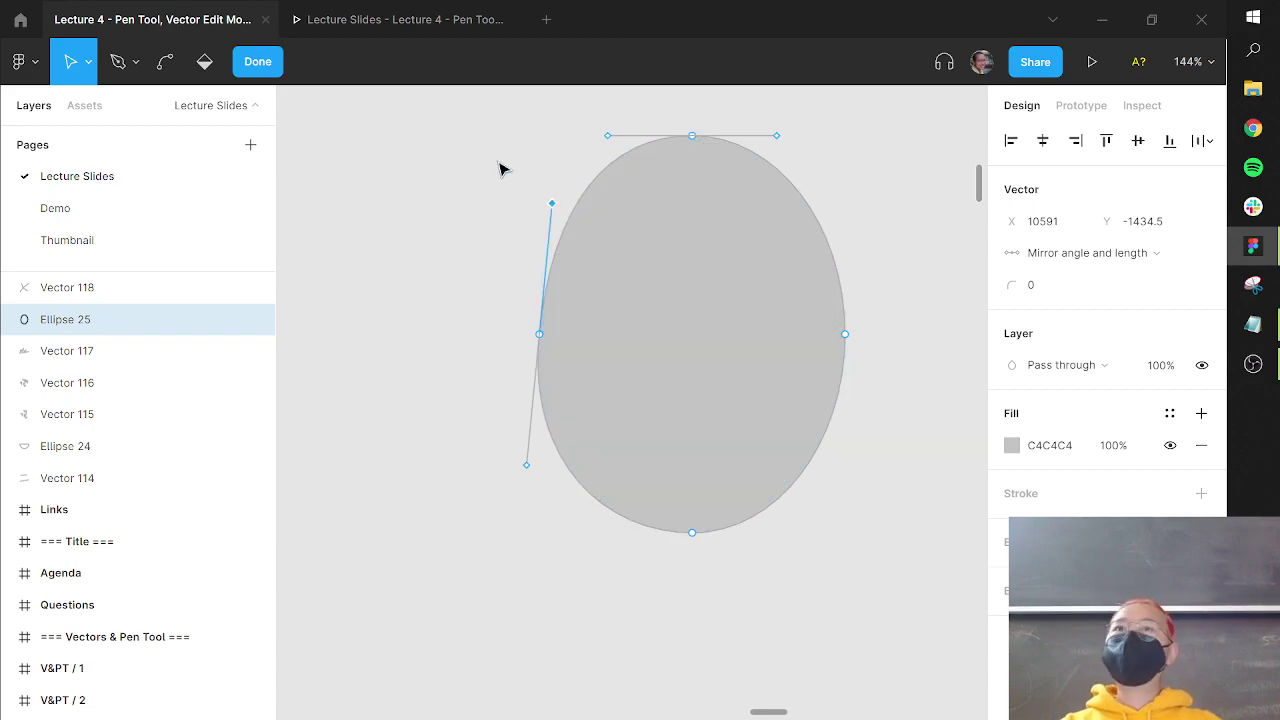
{"action": "key", "text": "Delete"}
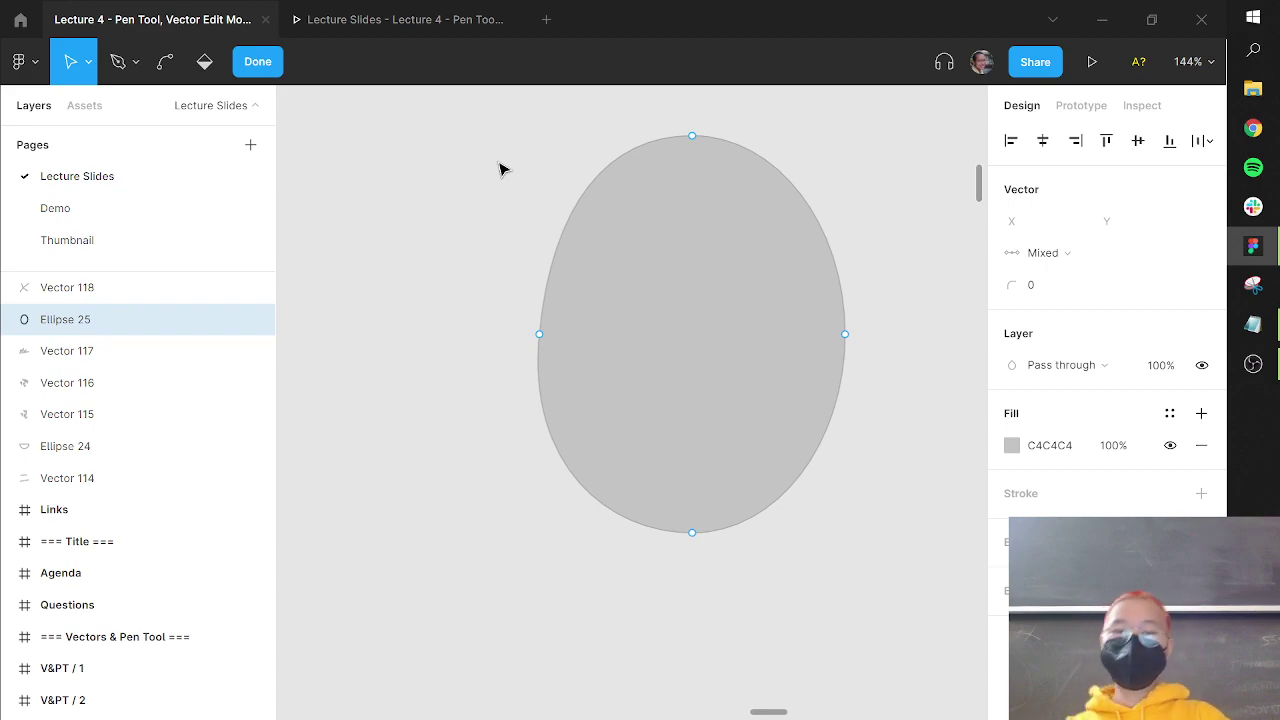
{"action": "key", "text": "Escape"}
{"action": "key", "text": "Escape"}
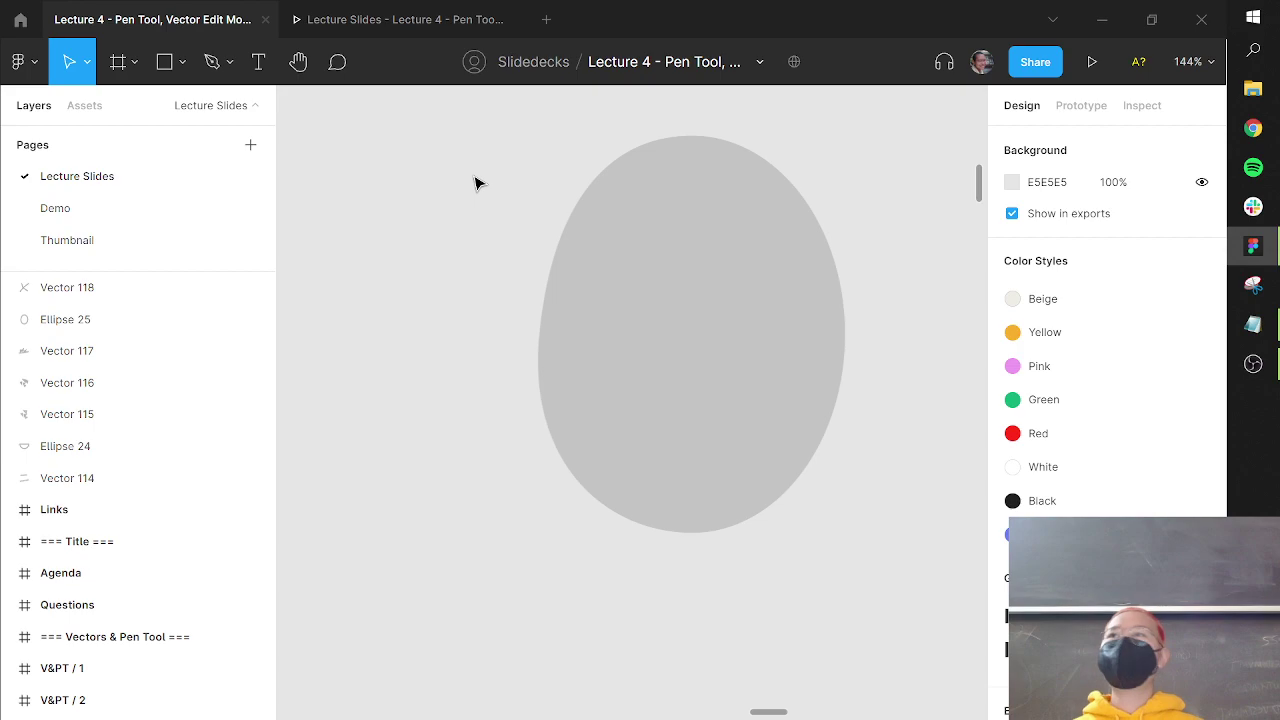
- Draw an open zigzag path of three straight segments below the ellipse with the Pen tool, ending at about X 10520, Y -1079
{"action": "key", "text": "p"}
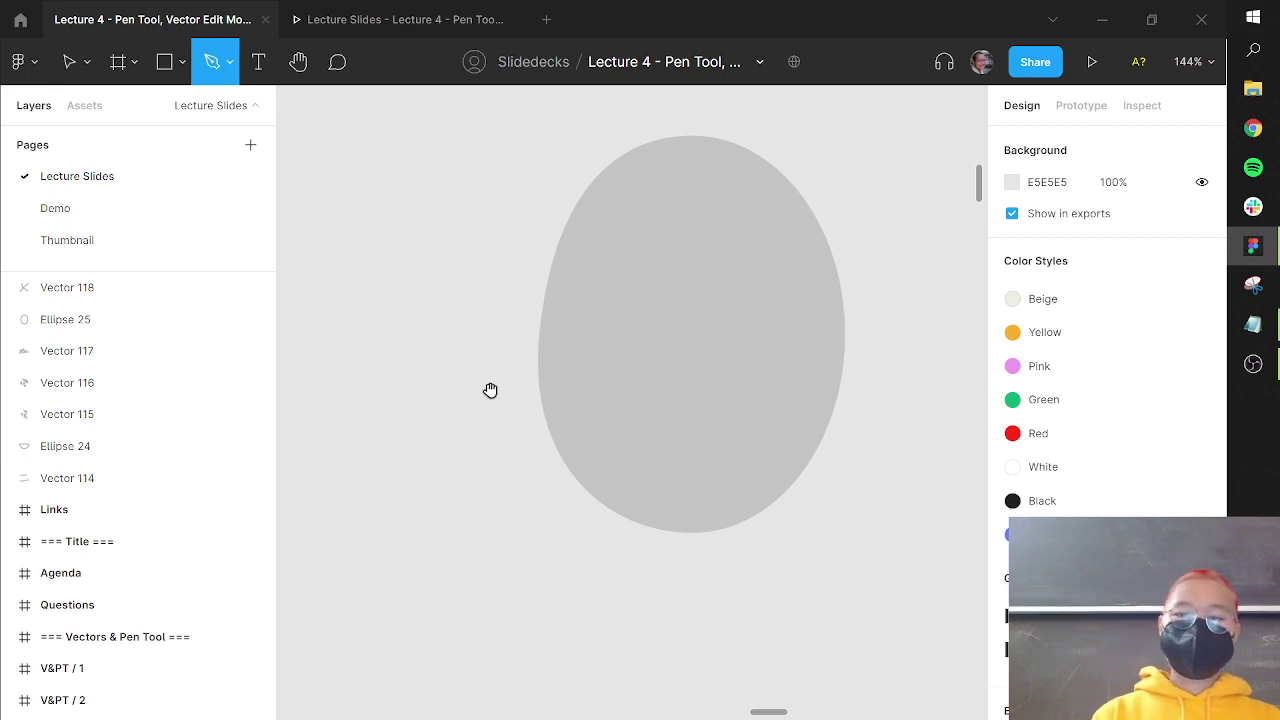
{"action": "left_click_drag", "start_coordinate": [489, 389], "coordinate": [454, 191]}
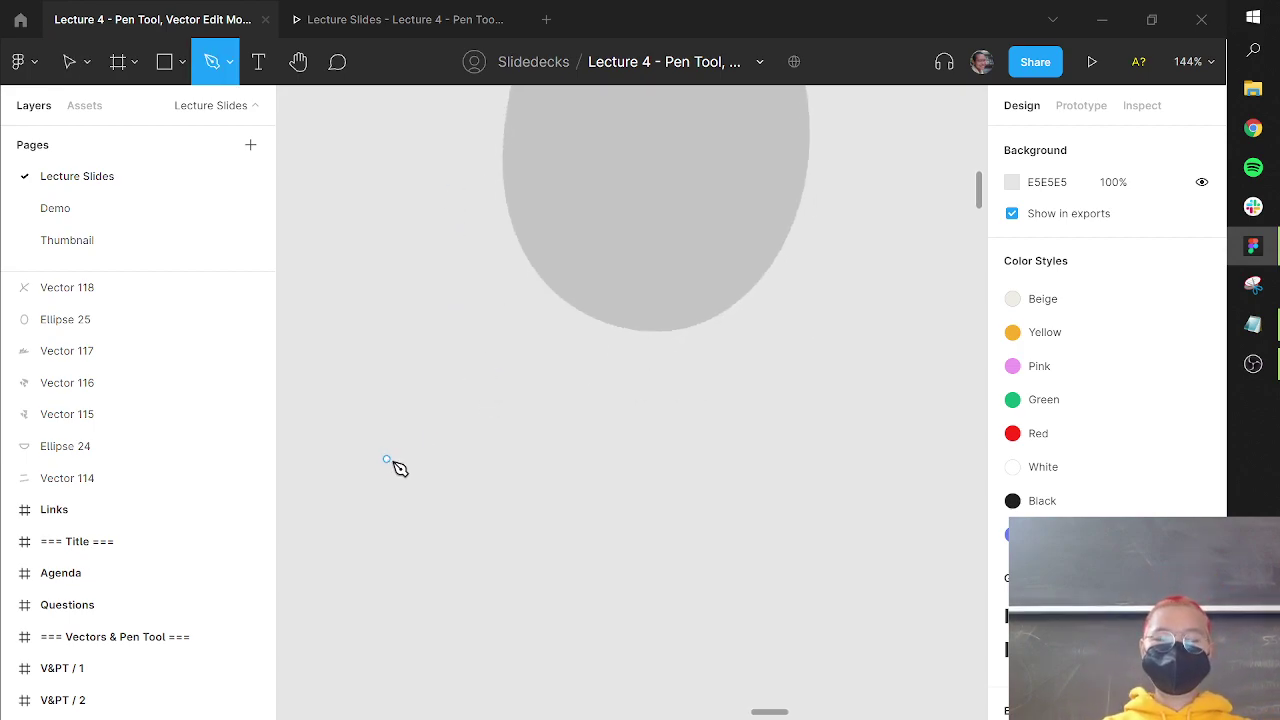
{"action": "left_click", "coordinate": [344, 449]}
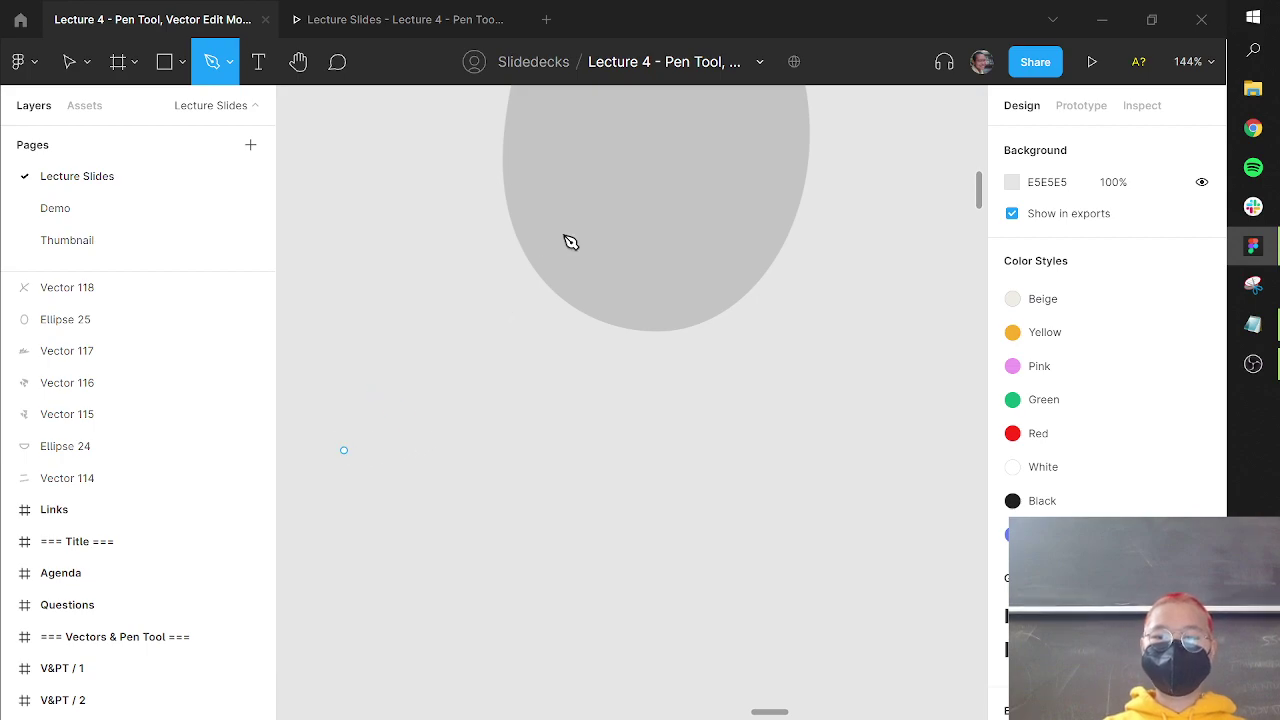
{"action": "left_click", "coordinate": [586, 218]}
{"action": "left_click", "coordinate": [789, 380]}
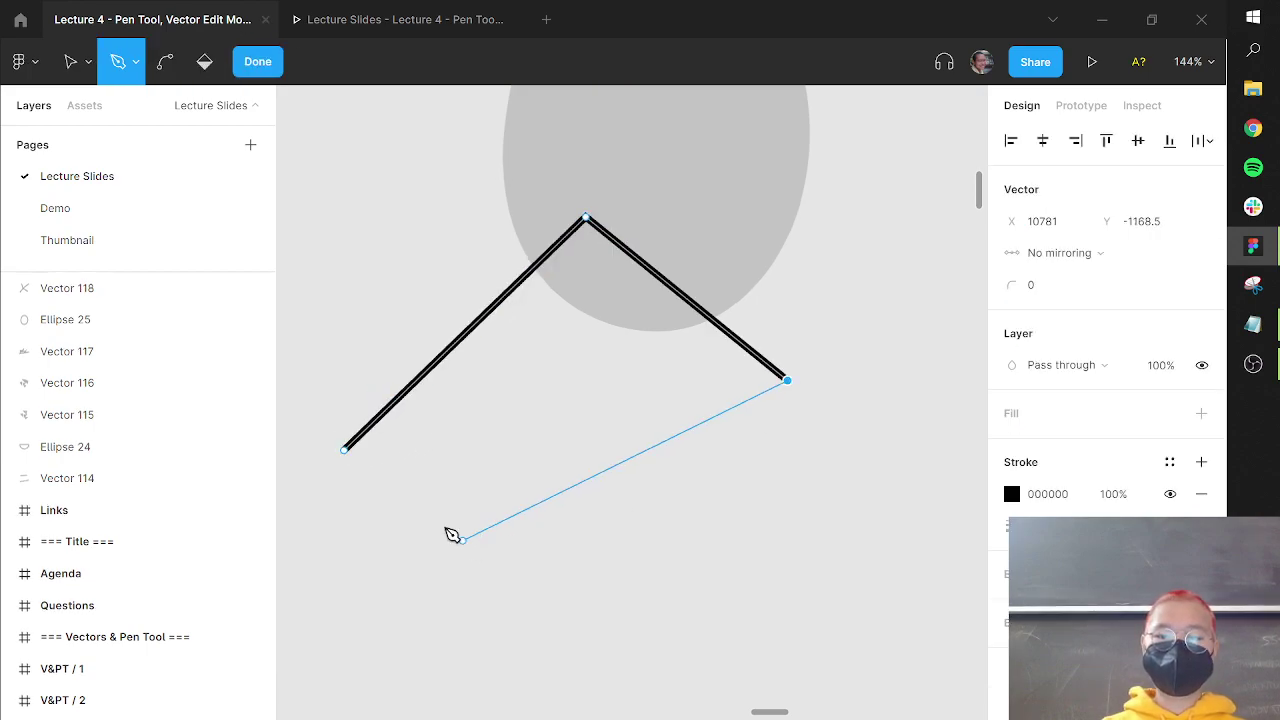
{"action": "left_click", "coordinate": [417, 507]}
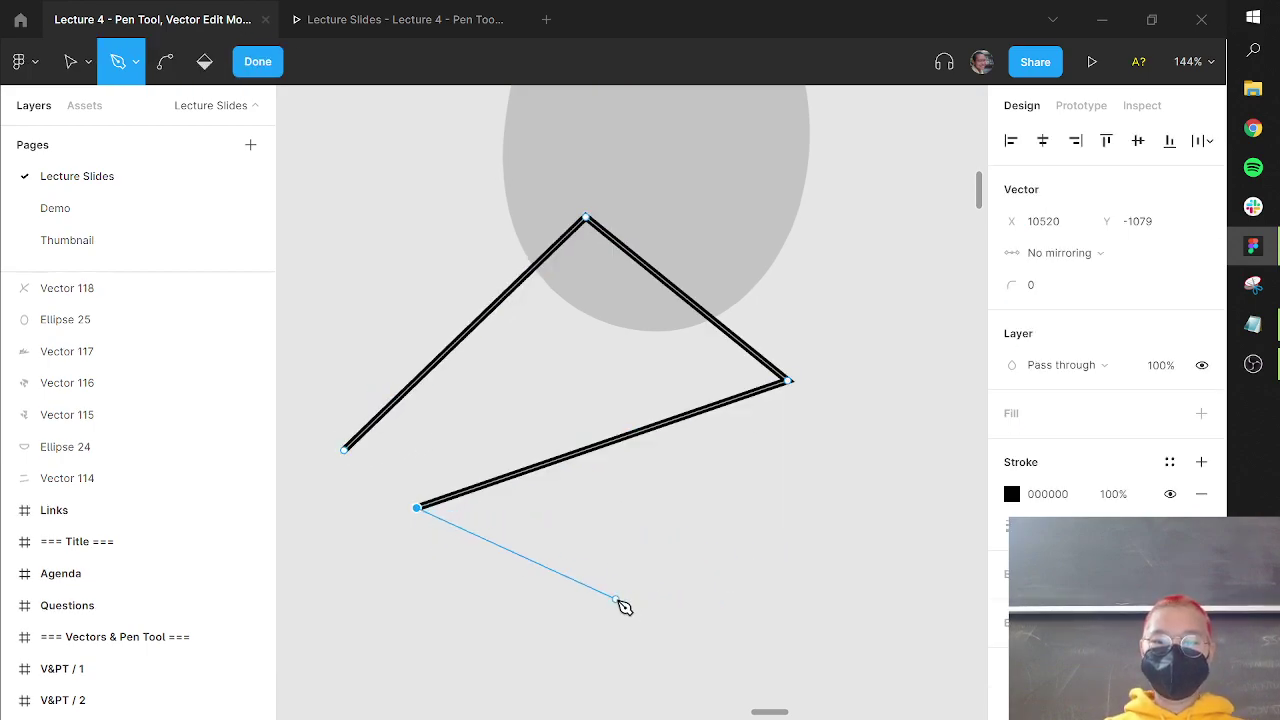
- Extend the path with two curved segments ending at about X 10750.5, Y -1106.5, and pull the end node's handle to about X 10817.5, Y -1075
{"action": "left_click_drag", "start_coordinate": [615, 598], "coordinate": [743, 583]}
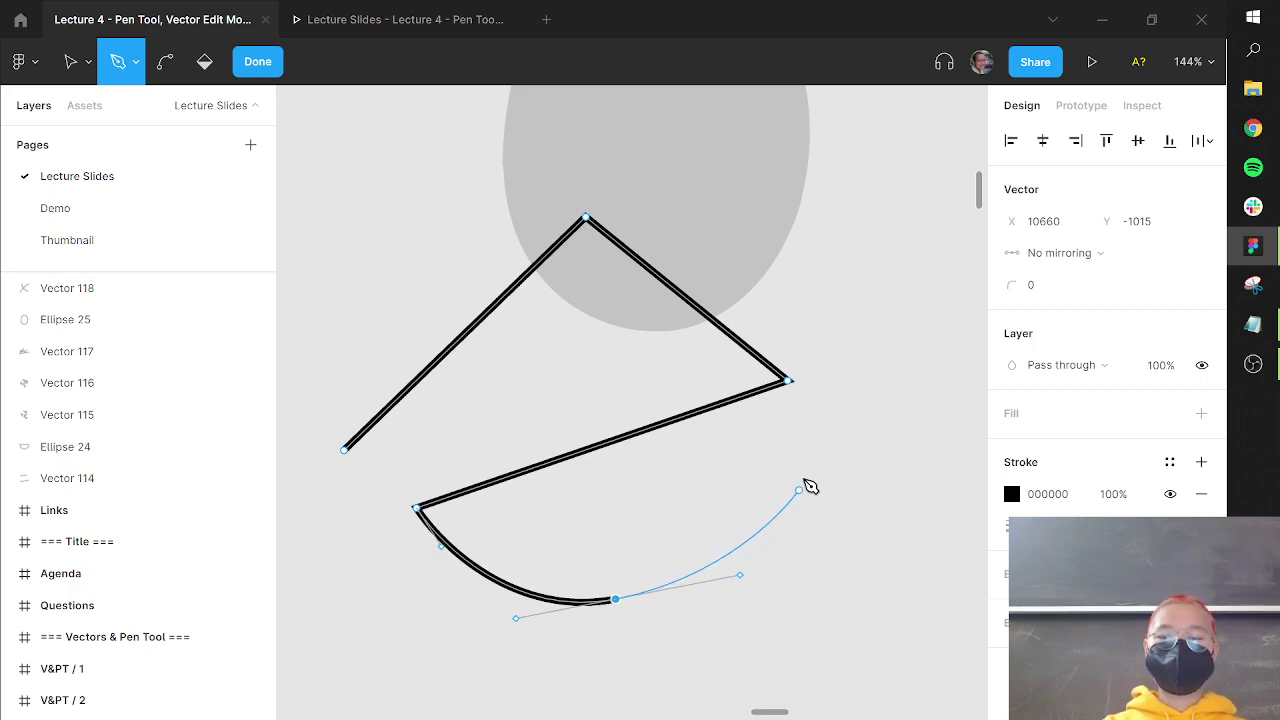
{"action": "left_click", "coordinate": [745, 469]}
{"action": "key", "text": "Escape"}
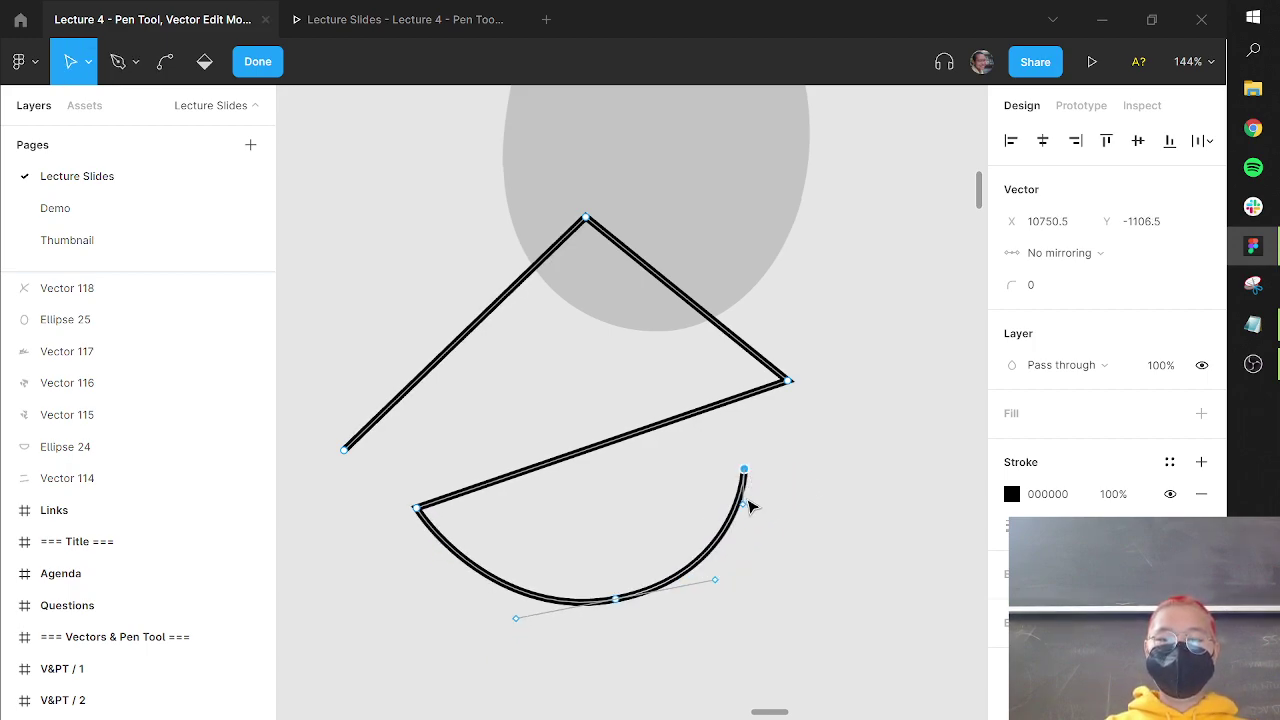
{"action": "left_click_drag", "start_coordinate": [751, 511], "coordinate": [845, 524]}
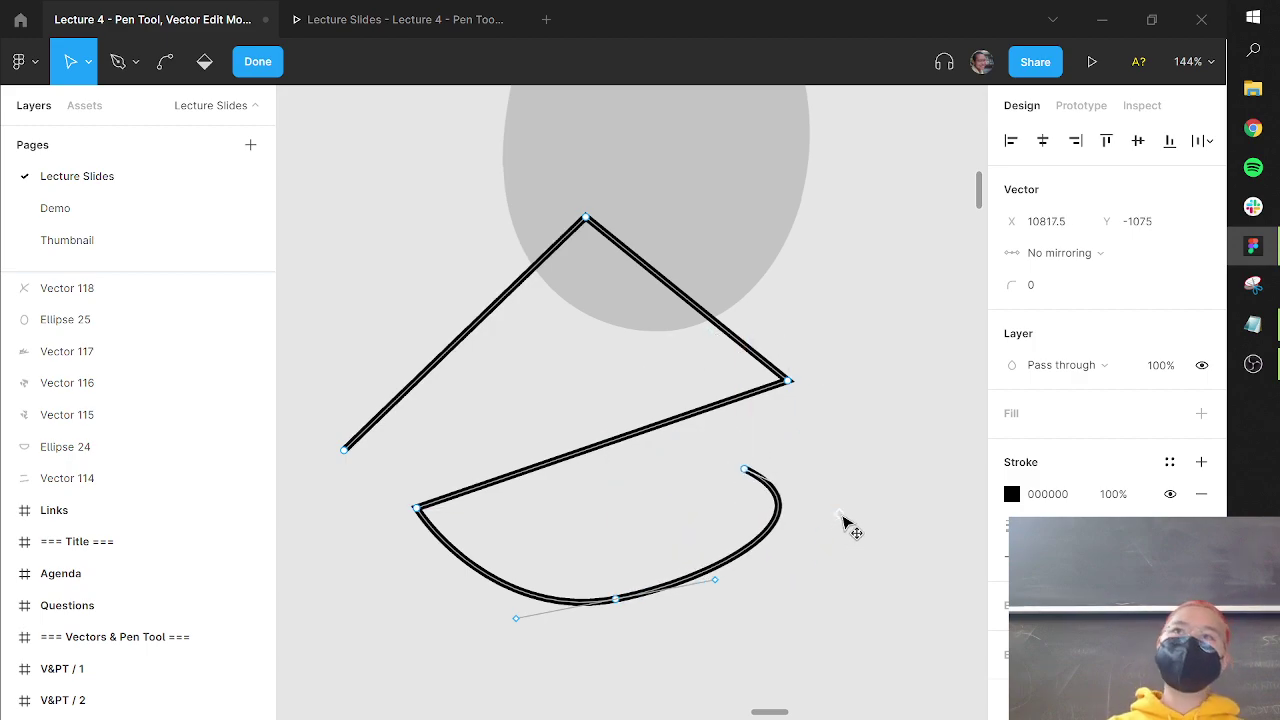
{"action": "left_click", "coordinate": [840, 452]}
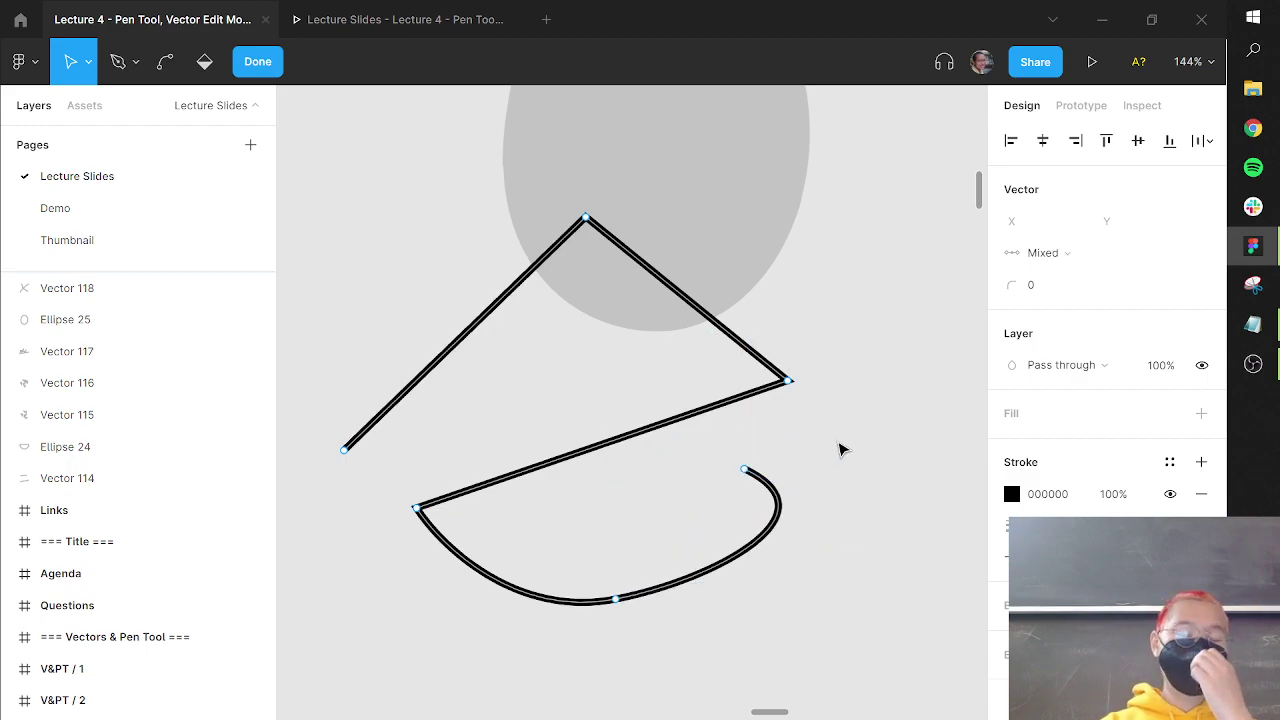
- Draw a separate curve in the same vector from about X 10734.5, Y -1309 to X 10833.5, Y -1264
{"action": "key", "text": "p"}
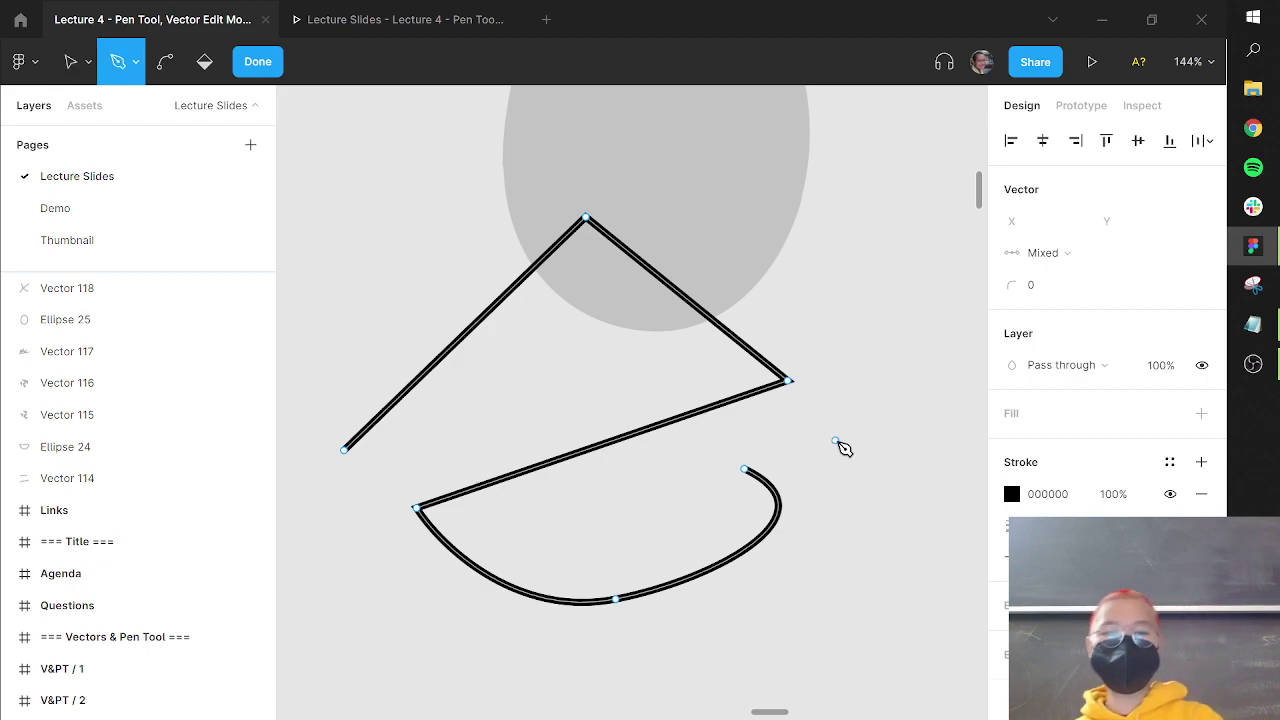
{"action": "left_click_drag", "start_coordinate": [720, 180], "coordinate": [752, 157]}
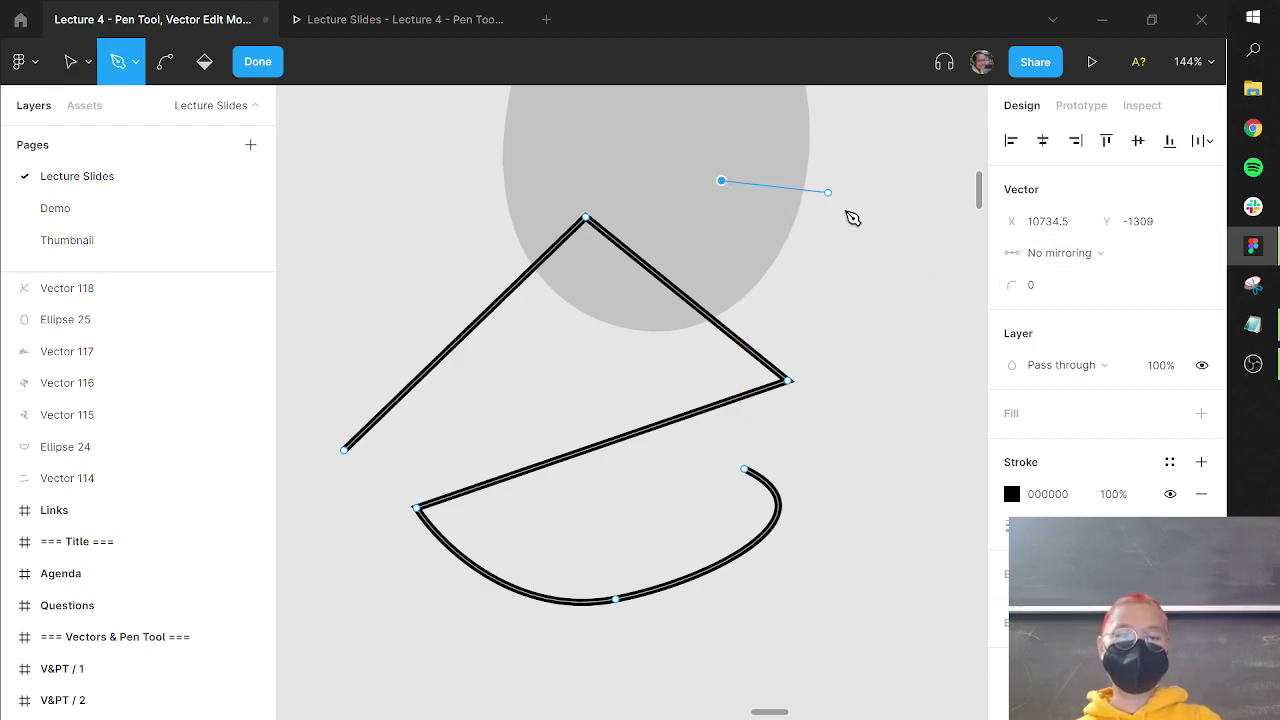
{"action": "left_click_drag", "start_coordinate": [862, 244], "coordinate": [884, 399]}
{"action": "key", "text": "Escape"}
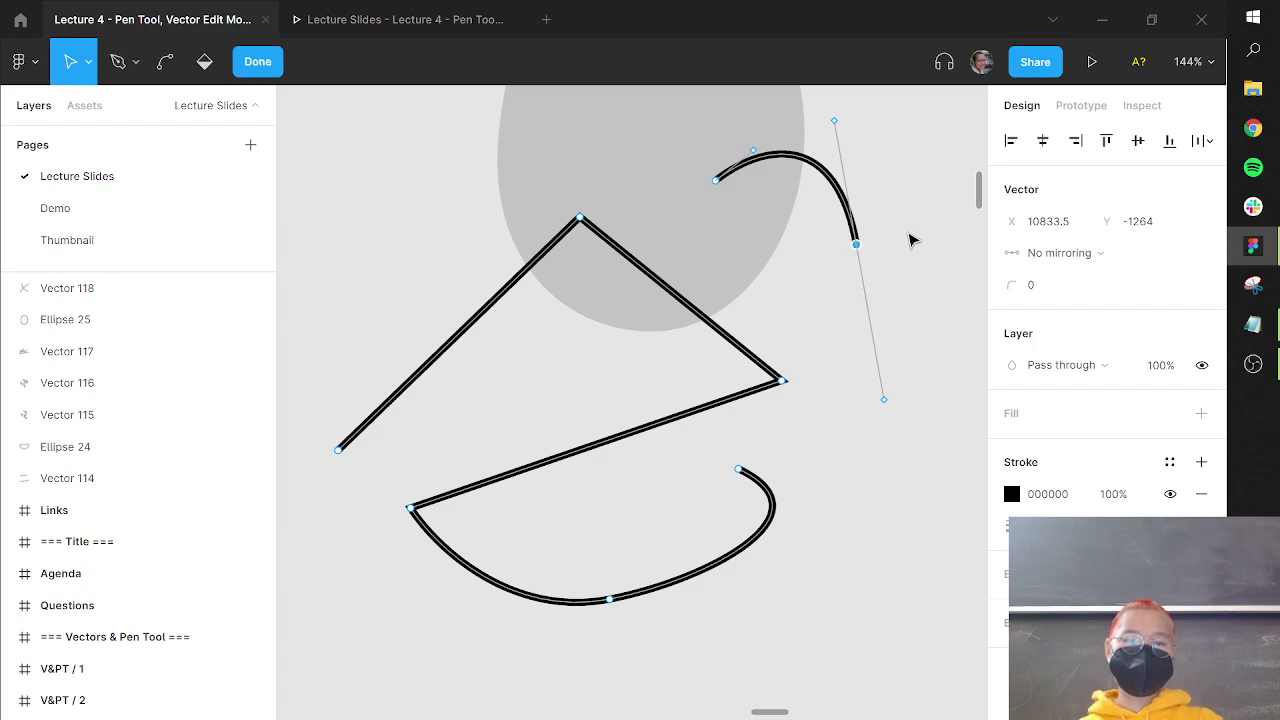
- Continue the separate curve from its end node with three smooth points, ending at about X 10793, Y -1279, and finish editing the vector
{"action": "left_click", "coordinate": [857, 246]}
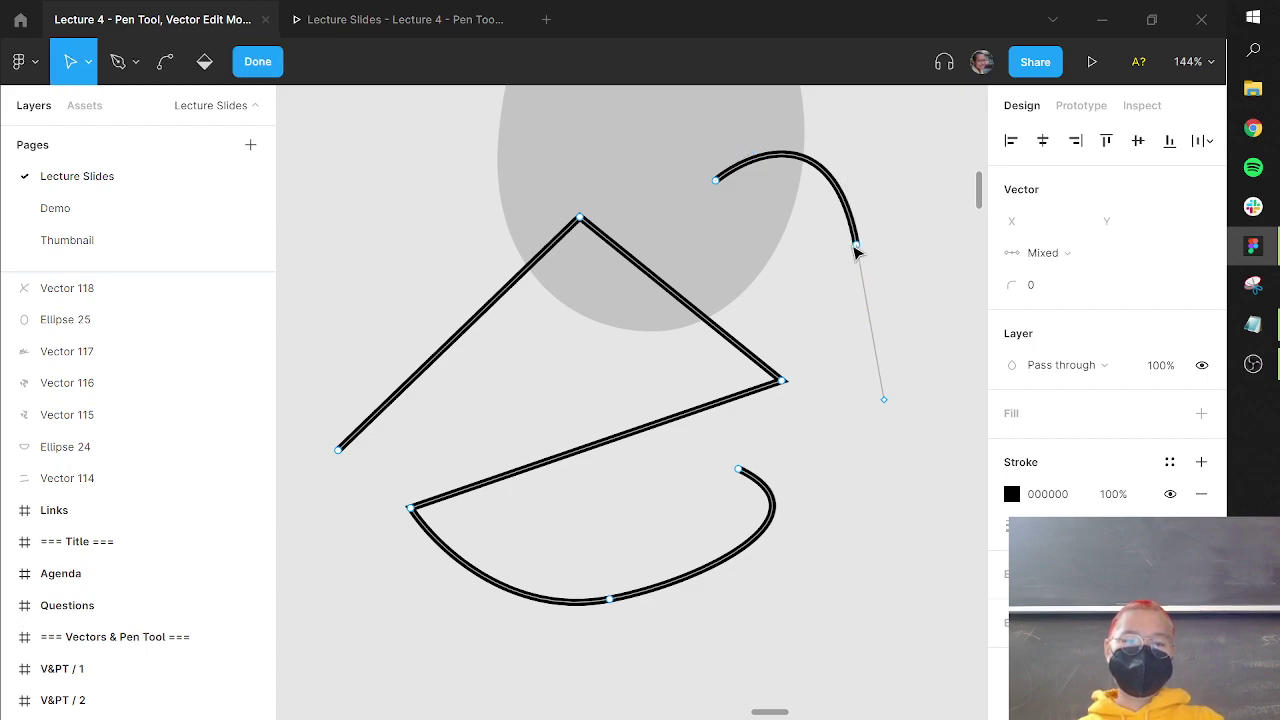
{"action": "left_click", "coordinate": [884, 400], "text": "shift"}
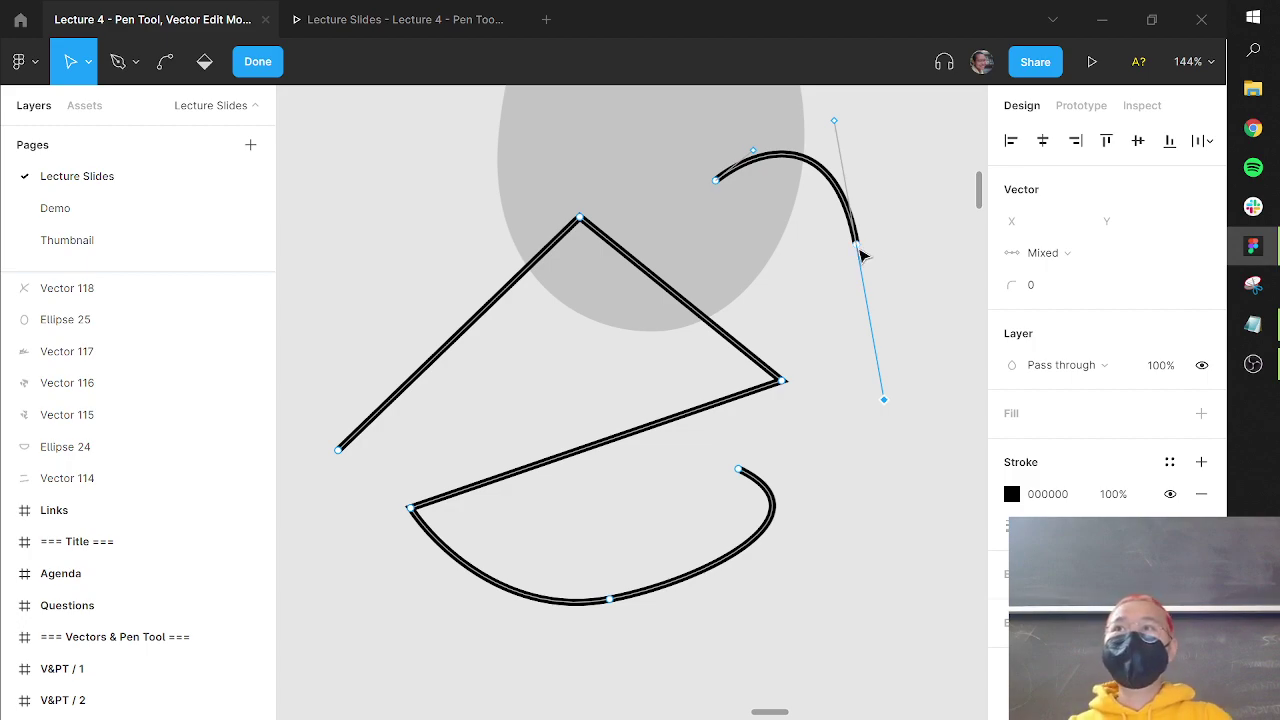
{"action": "left_click", "coordinate": [858, 249]}
{"action": "key", "text": "p"}
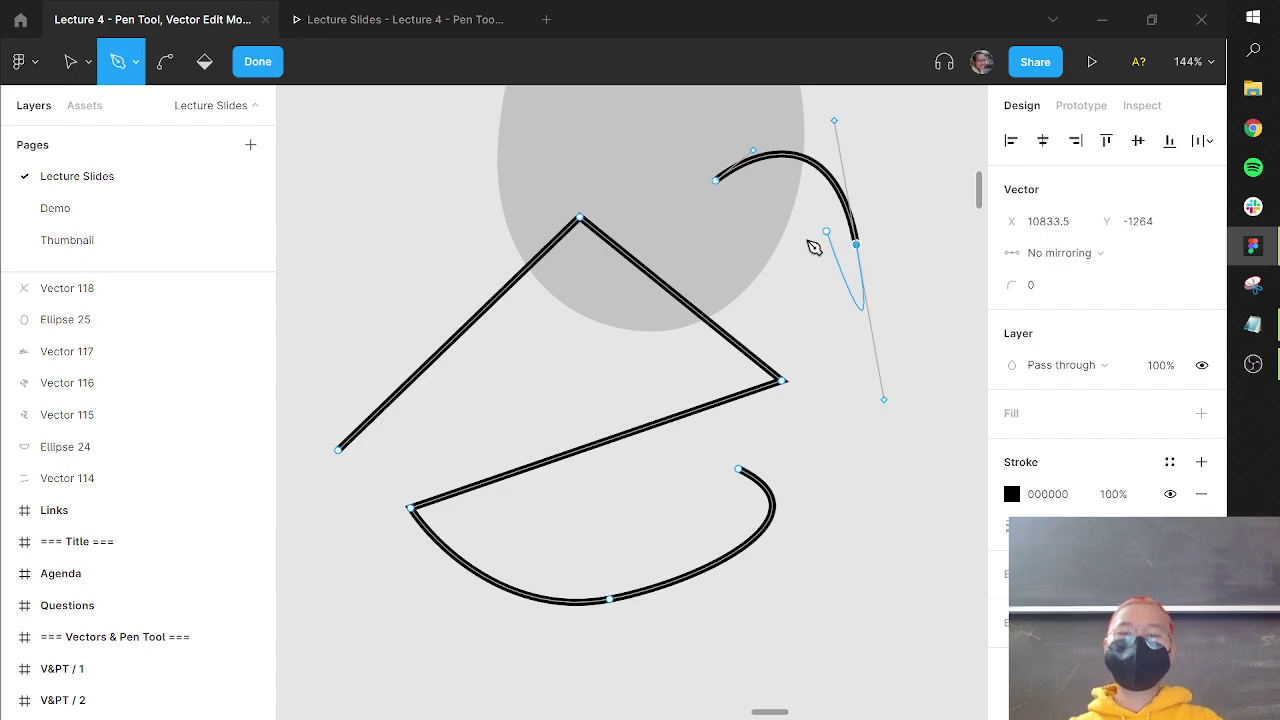
{"action": "left_click_drag", "start_coordinate": [507, 212], "coordinate": [500, 349]}
{"action": "left_click_drag", "start_coordinate": [618, 360], "coordinate": [678, 212]}
{"action": "left_click_drag", "start_coordinate": [798, 222], "coordinate": [945, 443]}
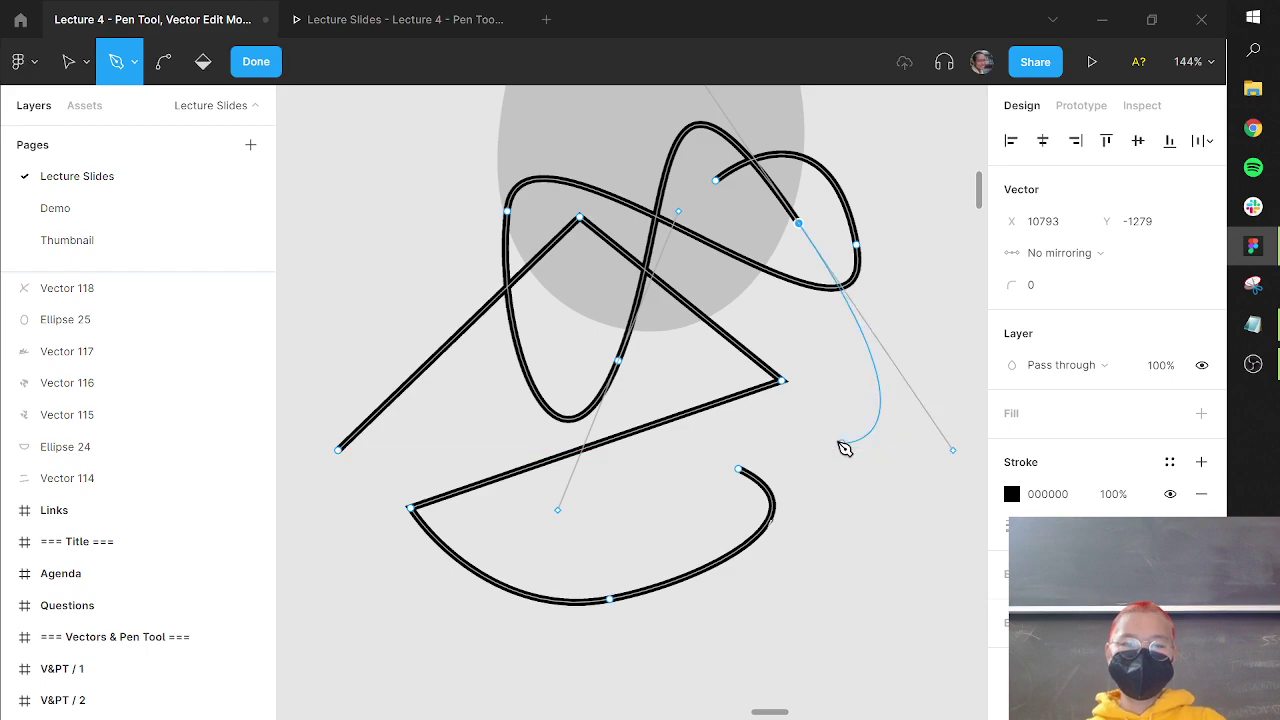
{"action": "key", "text": "Escape"}
{"action": "key", "text": "Escape"}
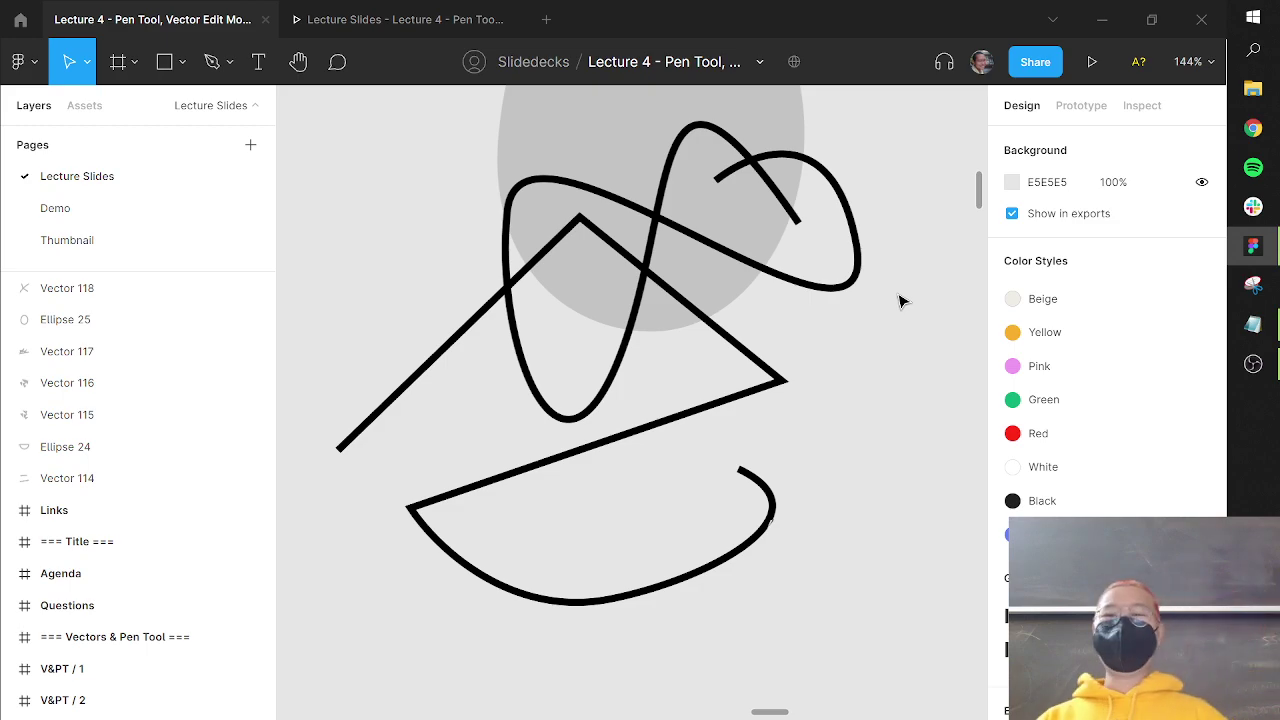
- Switch to the lecture slides presentation and advance past the Masking & Boolean Operations title to the What are masks? slide
{"action": "left_click", "coordinate": [428, 20]}
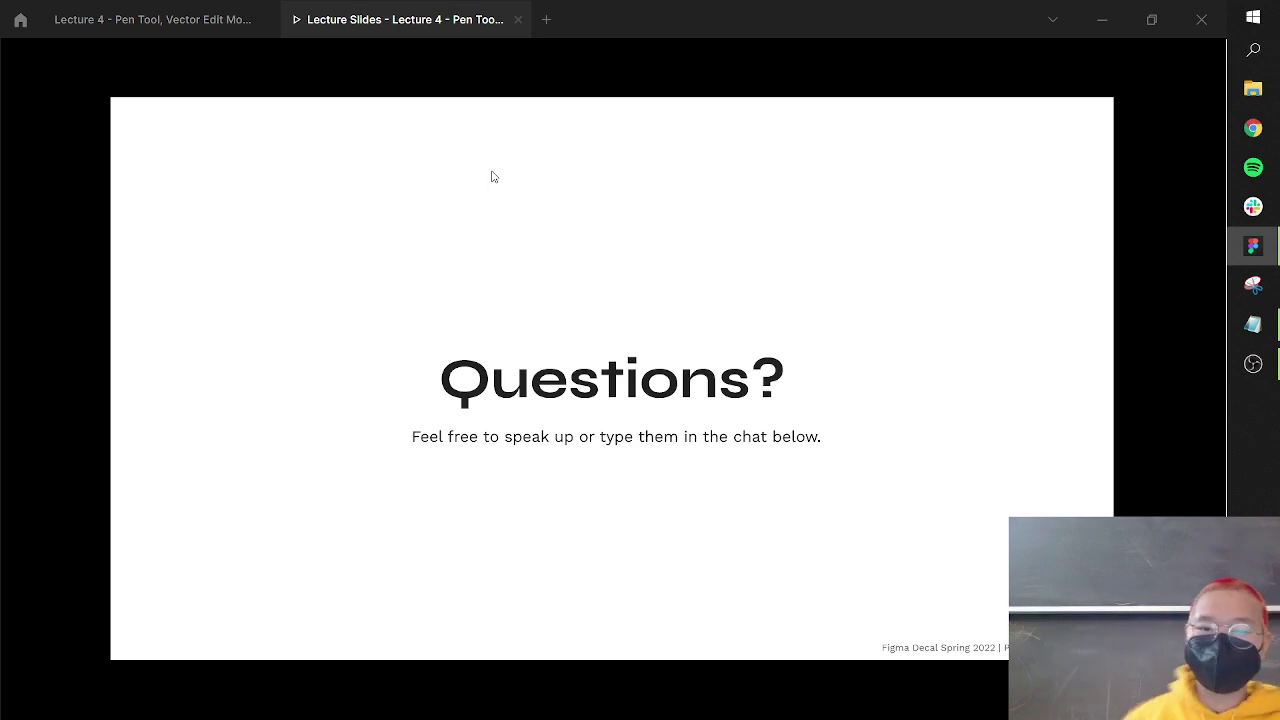
{"action": "key", "text": "Right"}
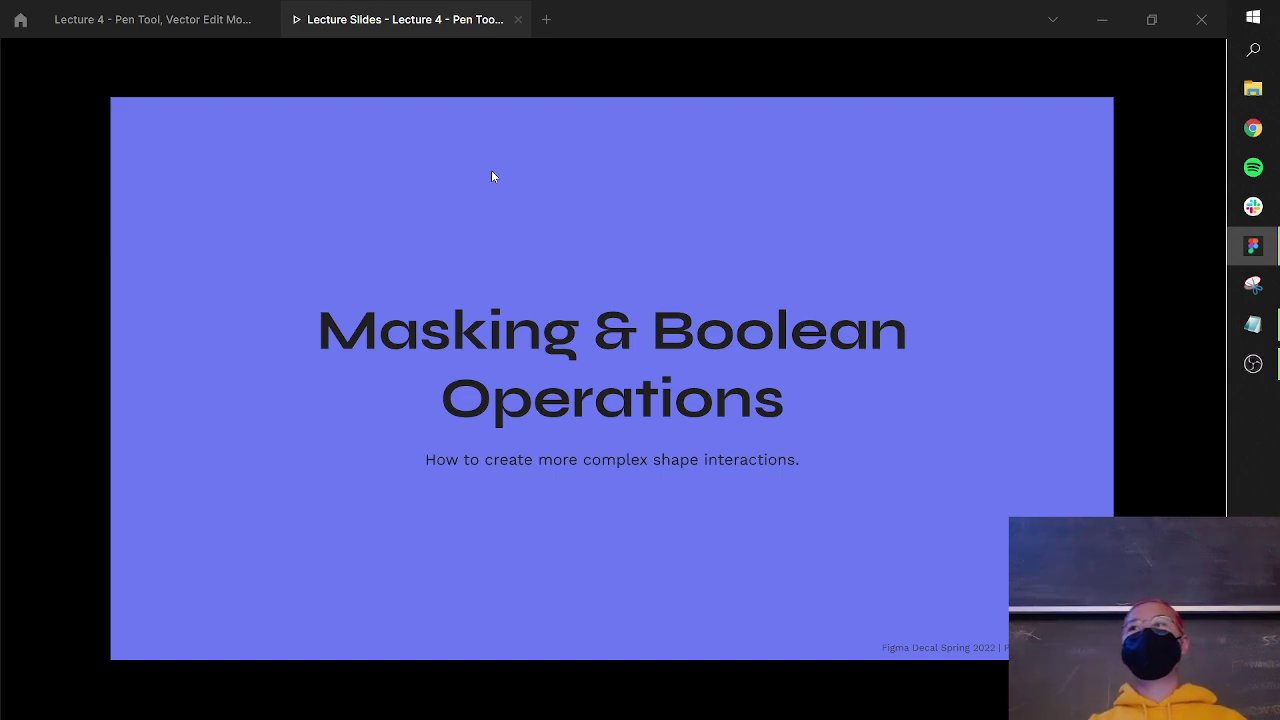
{"action": "key", "text": "Right"}
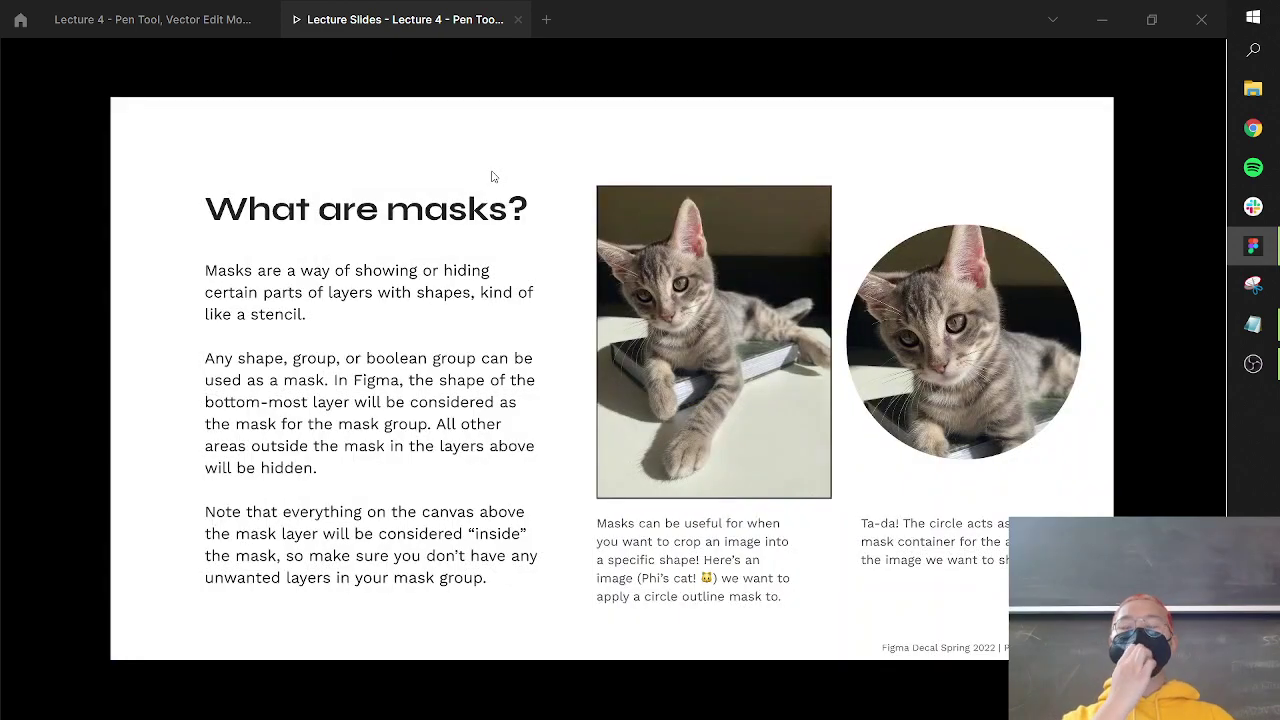
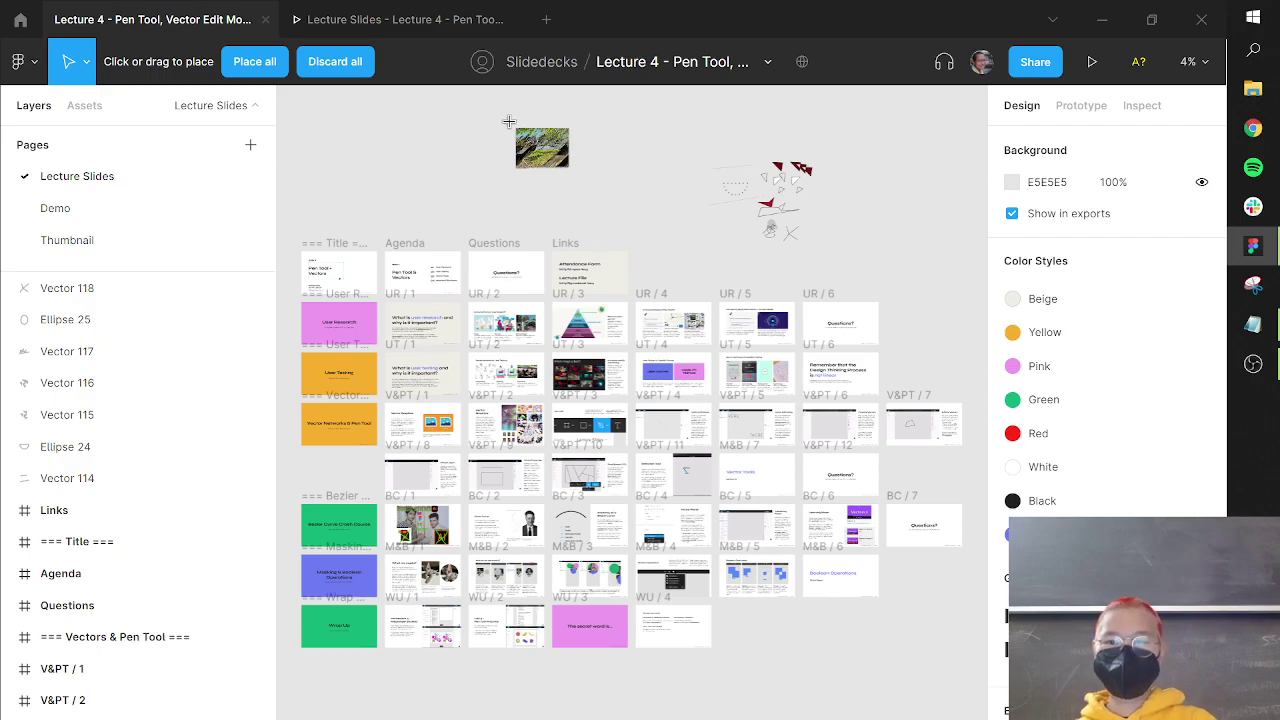
- Place the imported 4032 × 3024 group photo on the empty canvas above the slides and deselect it
{"action": "left_click", "coordinate": [690, 172]}
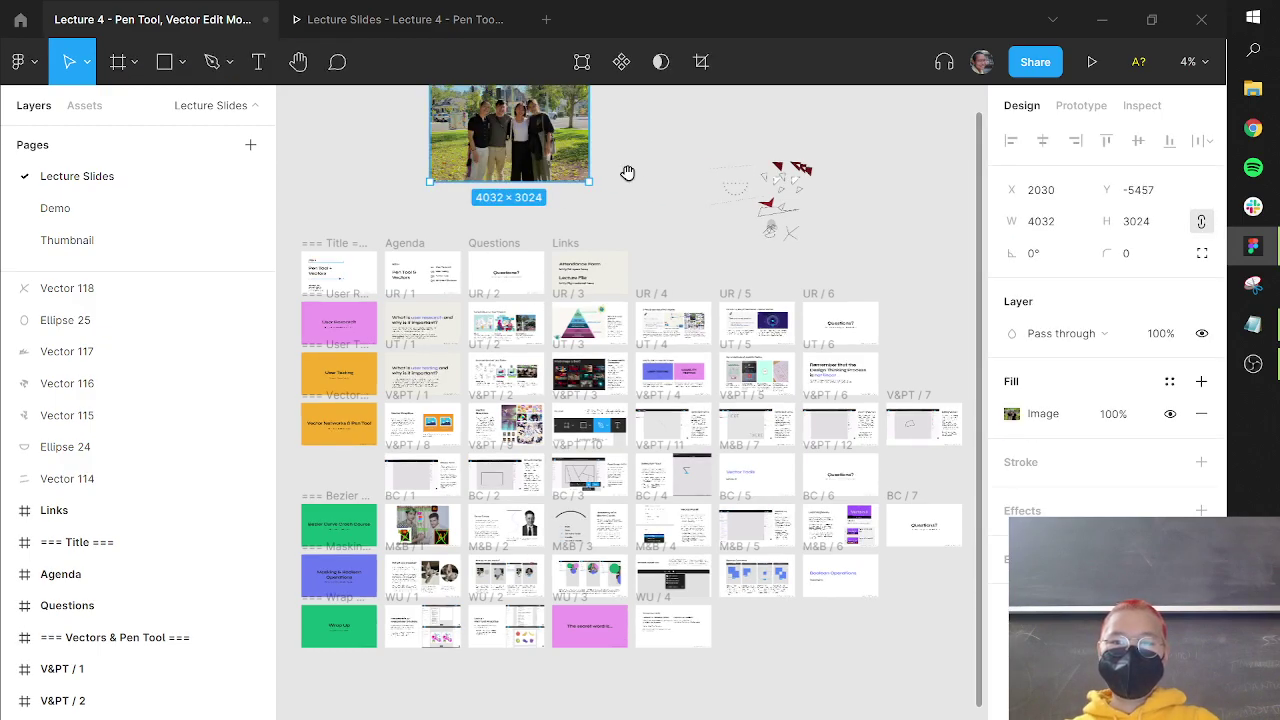
{"action": "scroll", "coordinate": [628, 297], "scroll_direction": "up", "scroll_amount": 3}
{"action": "scroll", "coordinate": [620, 295], "scroll_direction": "up", "scroll_amount": 3}
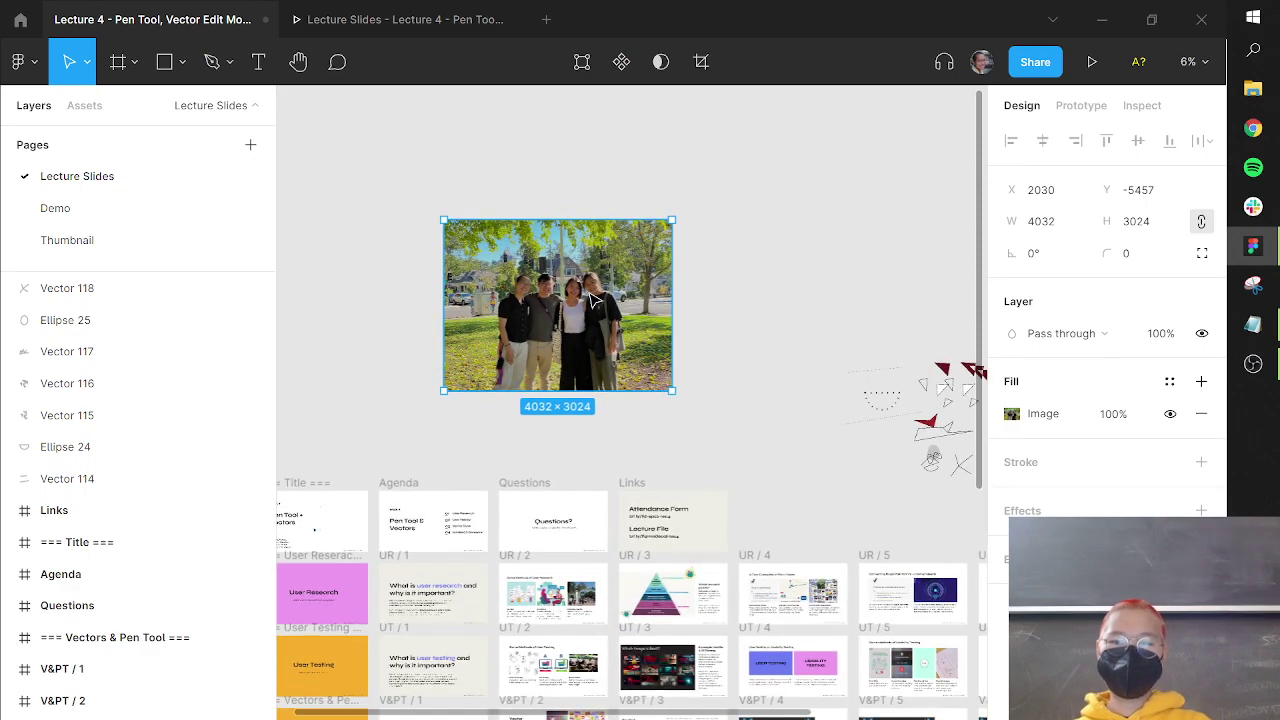
{"action": "key", "text": "Escape"}
{"action": "scroll", "coordinate": [580, 296], "scroll_direction": "up", "scroll_amount": 1}
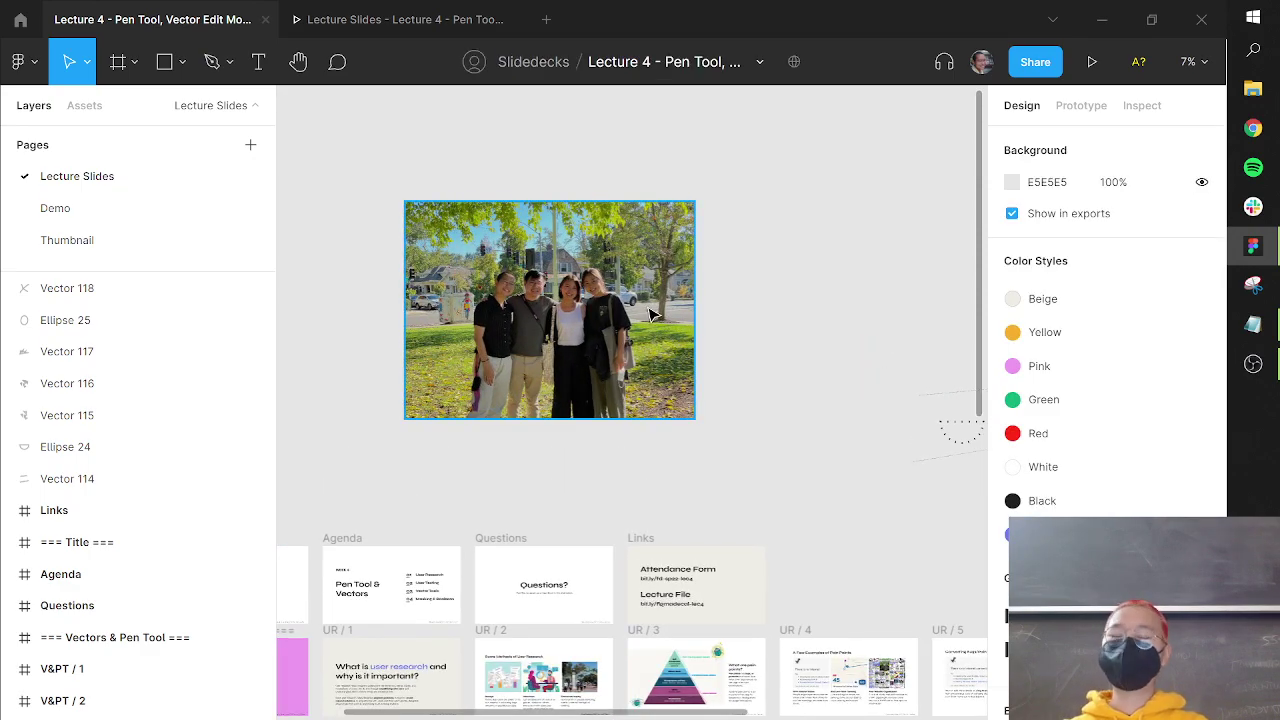
- Draw an ellipse over the people in the middle of the photo and move it slightly upward
{"action": "key", "text": "o"}
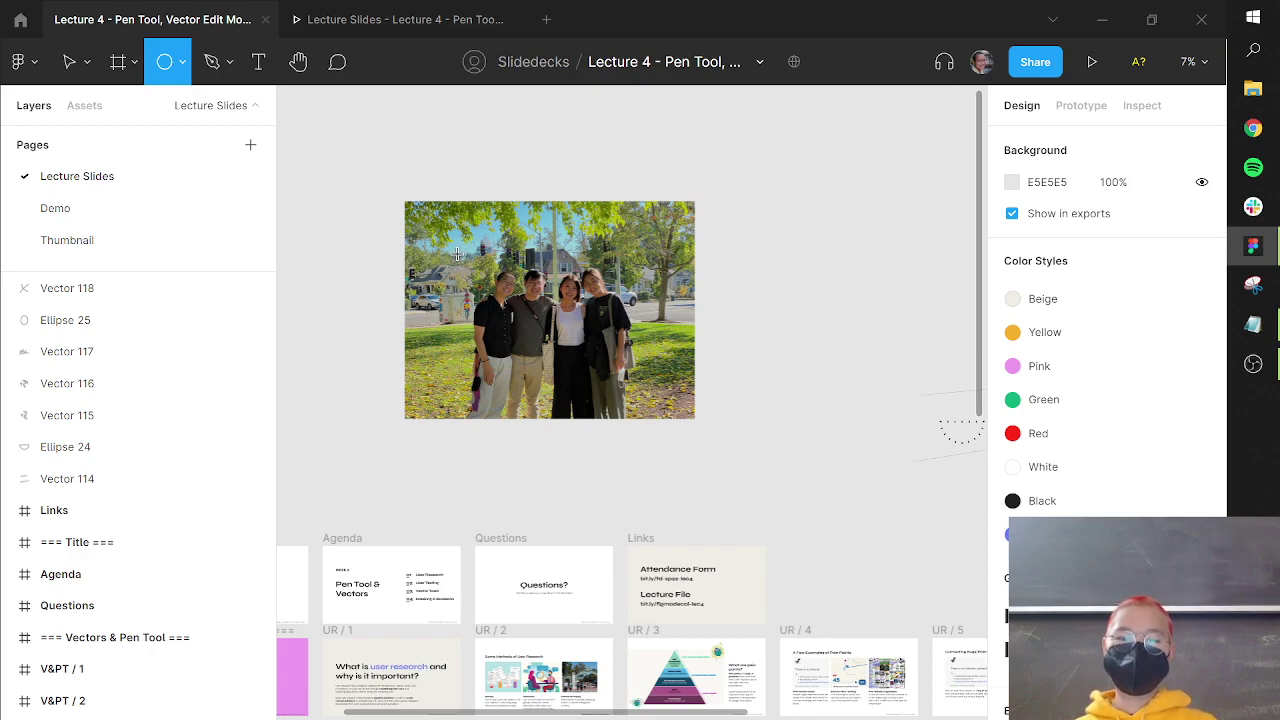
{"action": "left_click_drag", "start_coordinate": [460, 253], "coordinate": [640, 377]}
{"action": "left_click_drag", "start_coordinate": [575, 328], "coordinate": [574, 318]}
- Try to unite the ellipse with the photo behind it
{"action": "left_click", "coordinate": [560, 166]}
{"action": "left_click", "coordinate": [564, 281]}
{"action": "left_click", "coordinate": [572, 228], "text": "shift"}
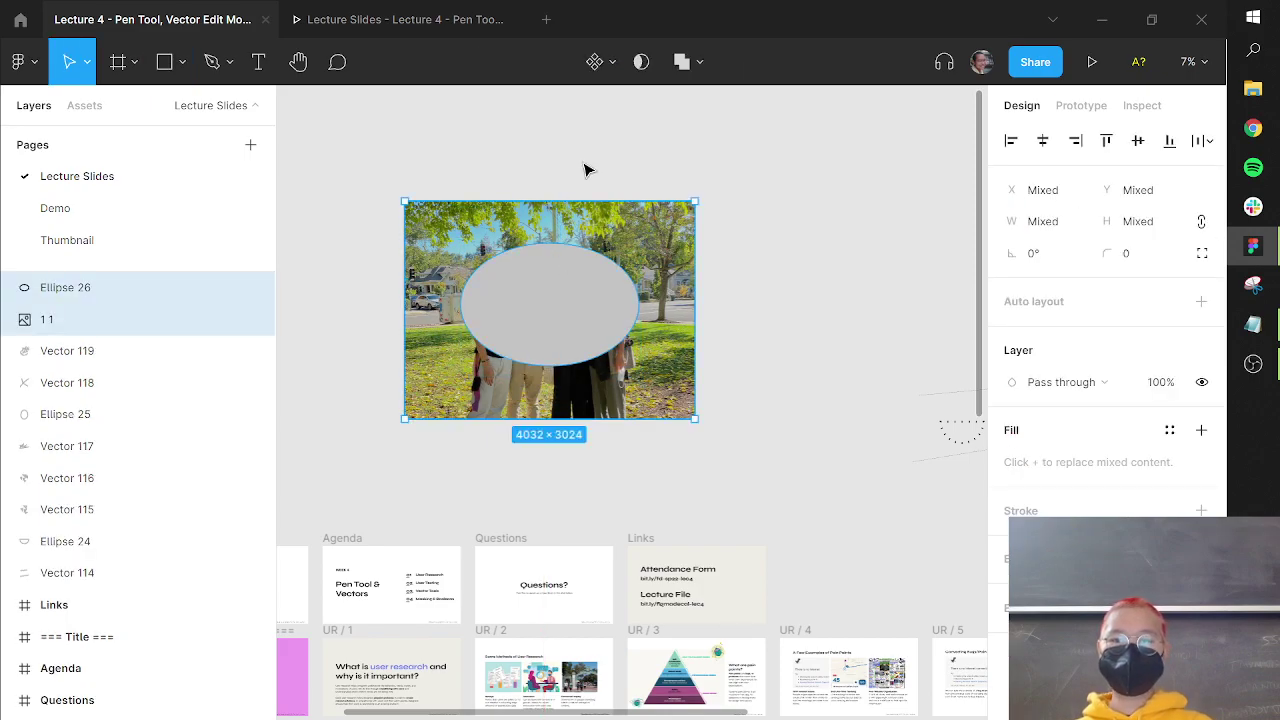
{"action": "left_click", "coordinate": [678, 61]}
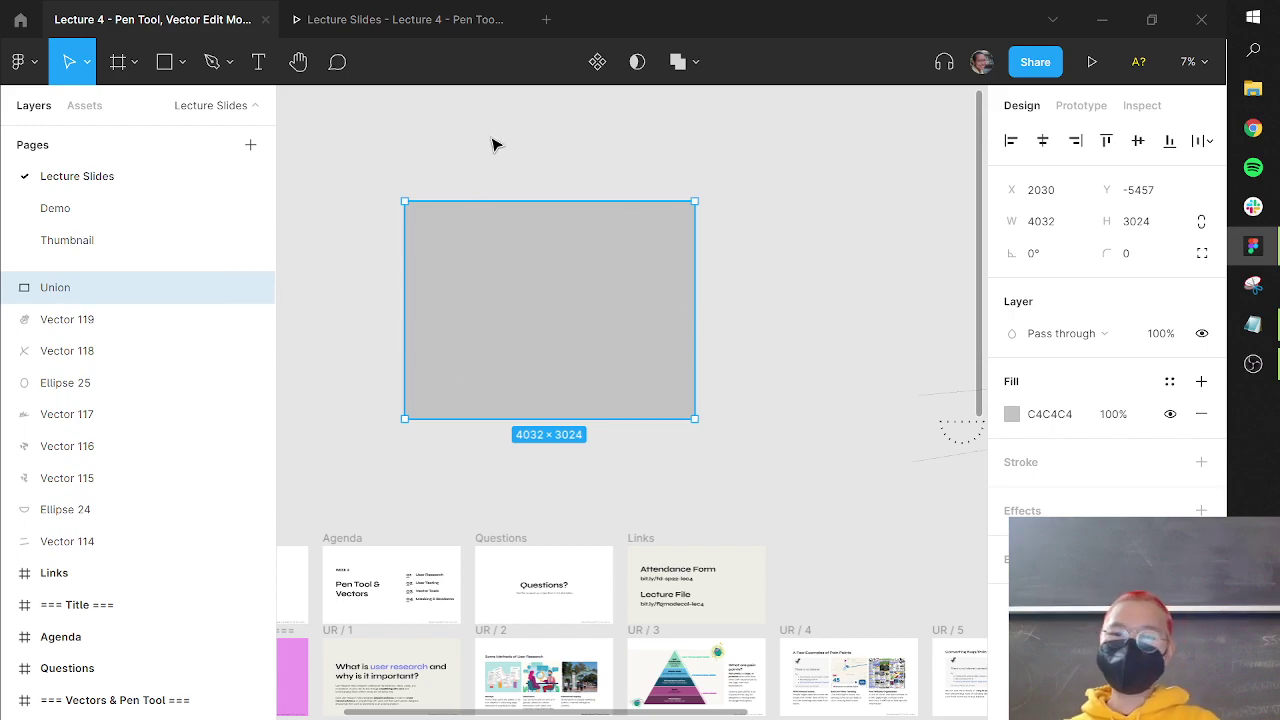
{"action": "key", "text": "ctrl+z"}
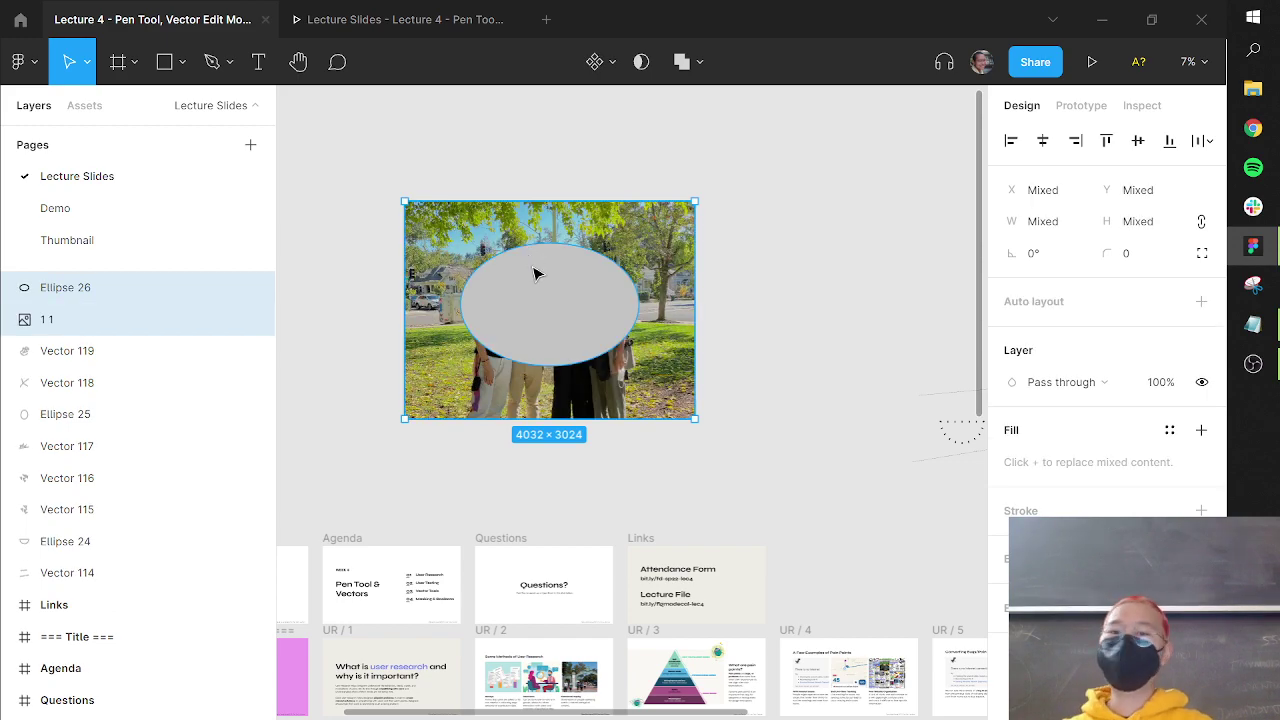
- Place the photo directly above the ellipse in the layer order
{"action": "left_click", "coordinate": [535, 273]}
{"action": "left_click_drag", "start_coordinate": [215, 288], "coordinate": [140, 340]}
{"action": "left_click", "coordinate": [631, 171]}
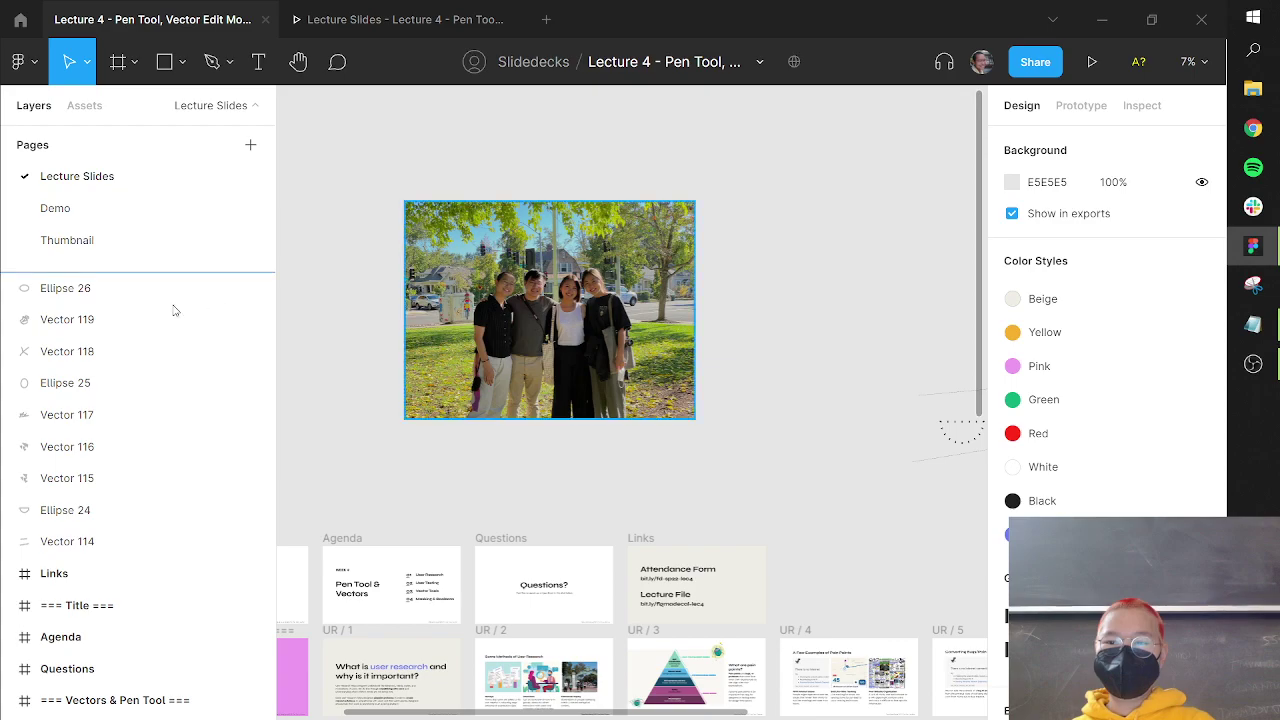
{"action": "left_click", "coordinate": [163, 297]}
{"action": "left_click", "coordinate": [179, 313], "text": "shift"}
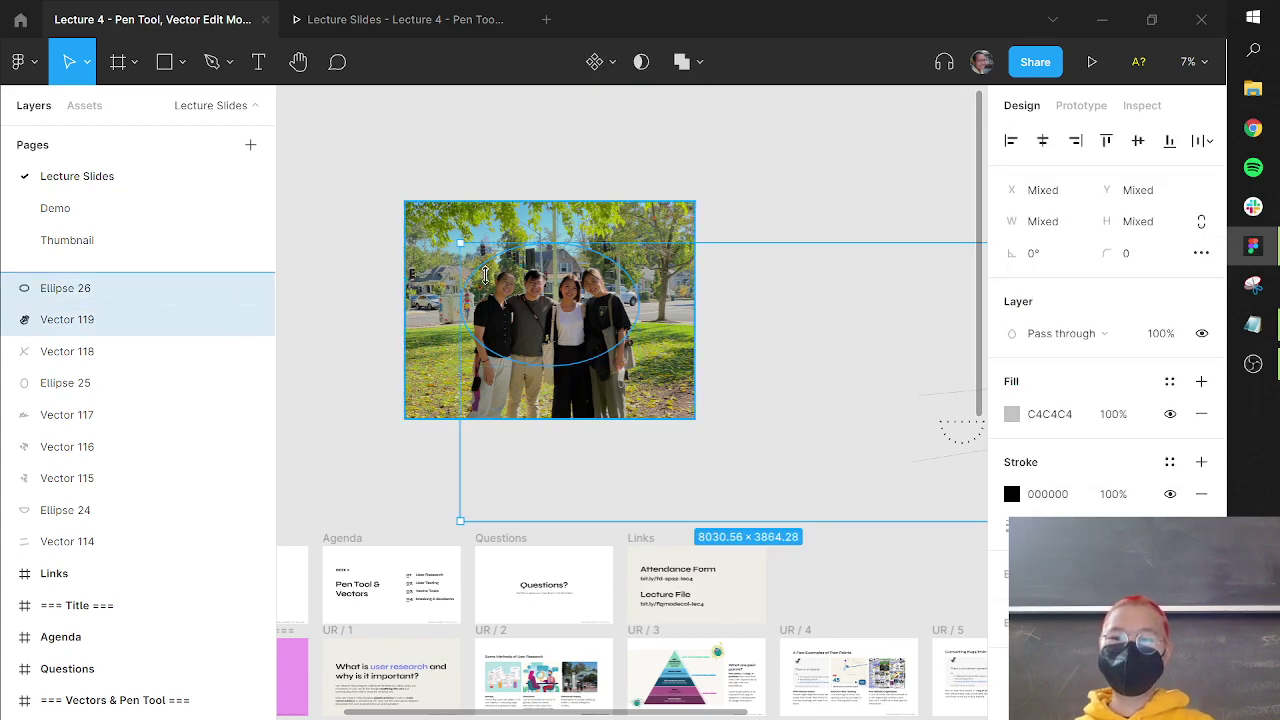
- Select the photo and the ellipse together, mask the photo with the ellipse, and deselect the result
{"action": "left_click", "coordinate": [543, 194]}
{"action": "left_click", "coordinate": [543, 203]}
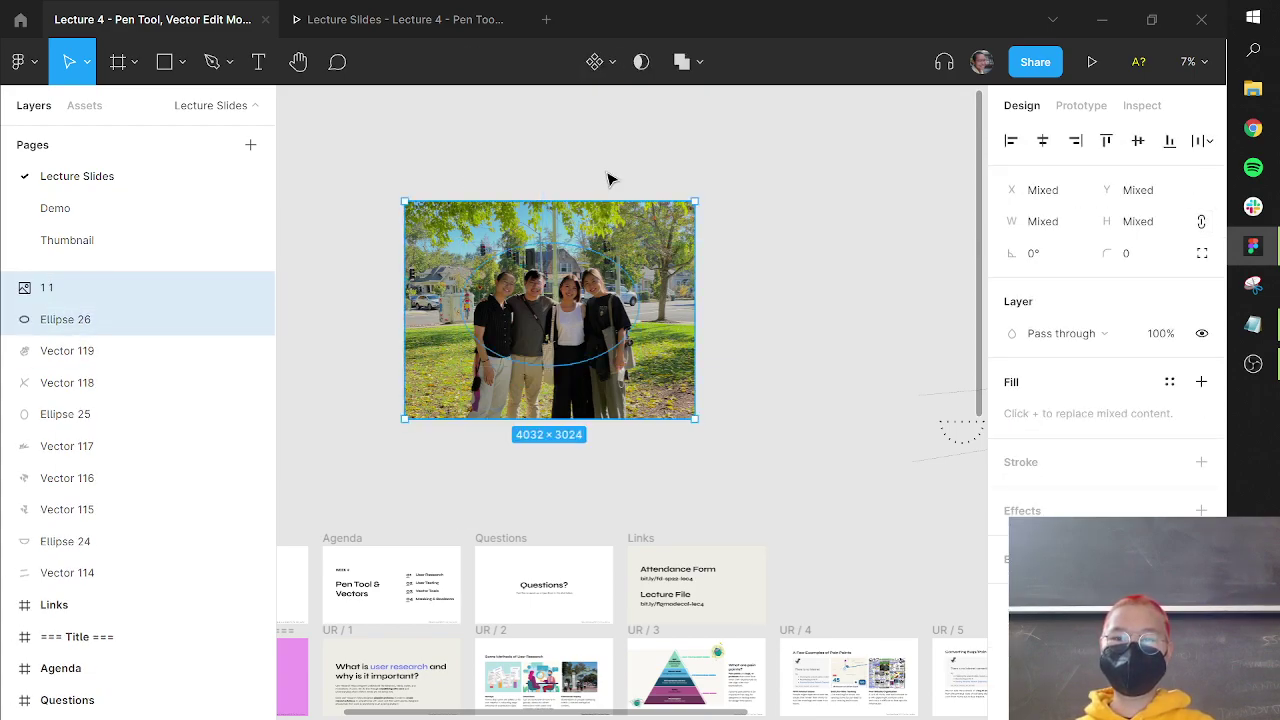
{"action": "left_click", "coordinate": [681, 63]}
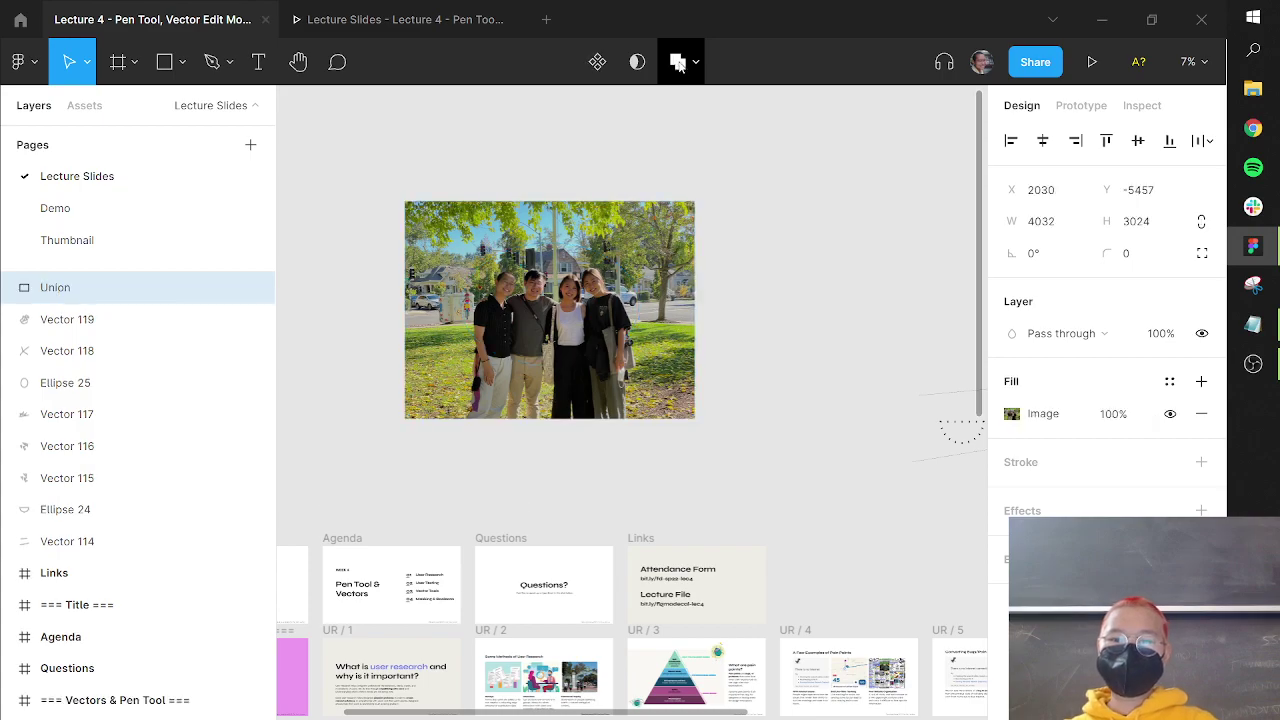
{"action": "key", "text": "ctrl+z"}
{"action": "left_click", "coordinate": [637, 62]}
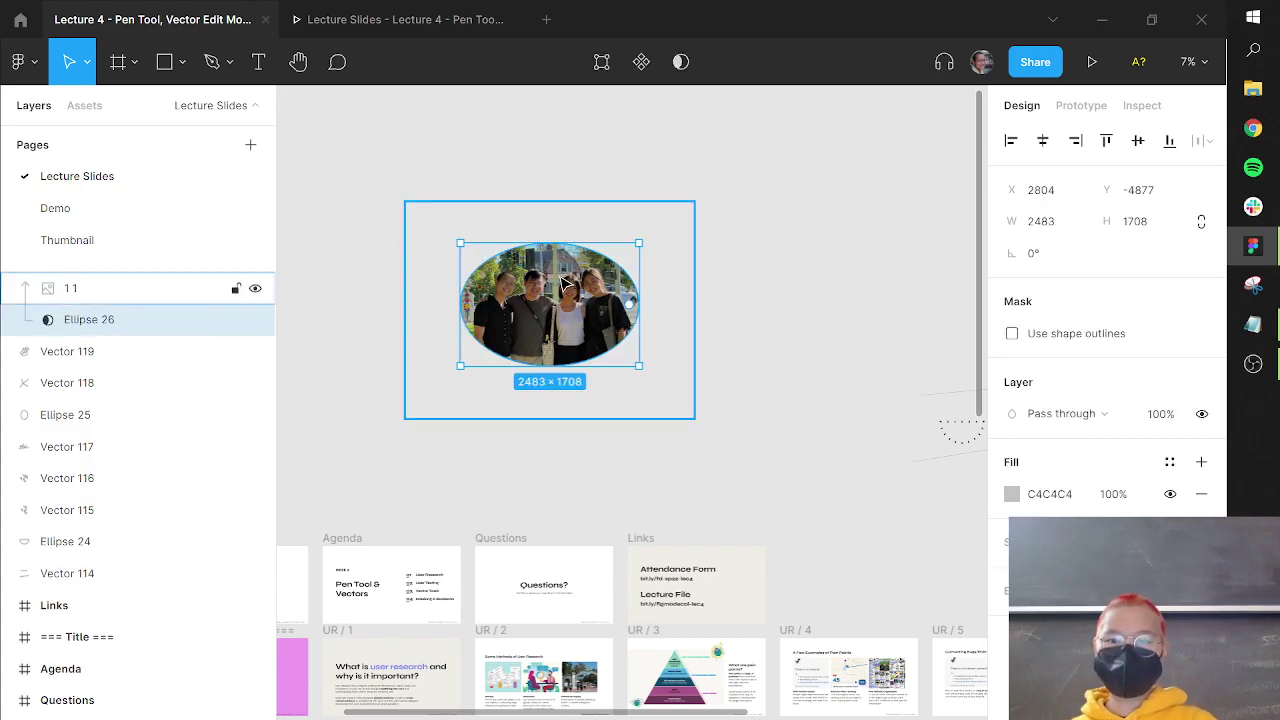
{"action": "scroll", "coordinate": [565, 285], "scroll_direction": "up", "scroll_amount": 3}
{"action": "left_click", "coordinate": [897, 277]}
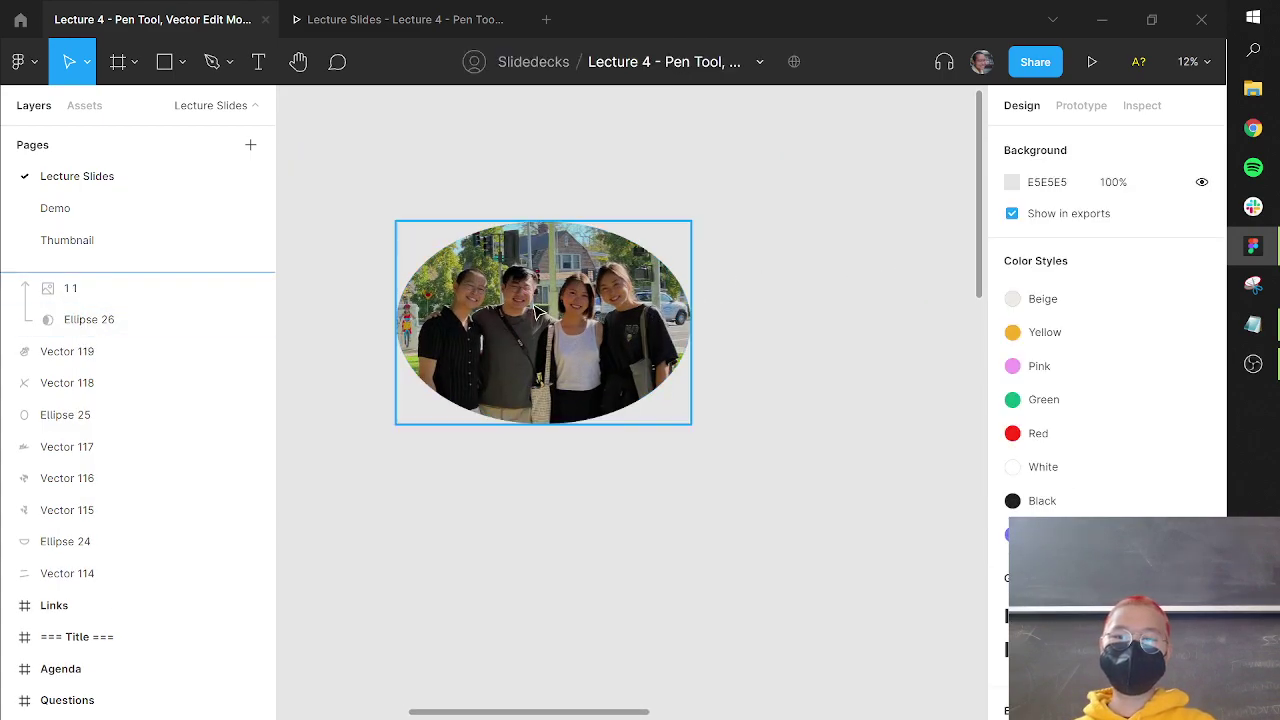
- Move the masked photo sideways to about X 3606, and inspect the photo and ellipse layers inside the mask group
{"action": "left_click_drag", "start_coordinate": [557, 338], "coordinate": [630, 310]}
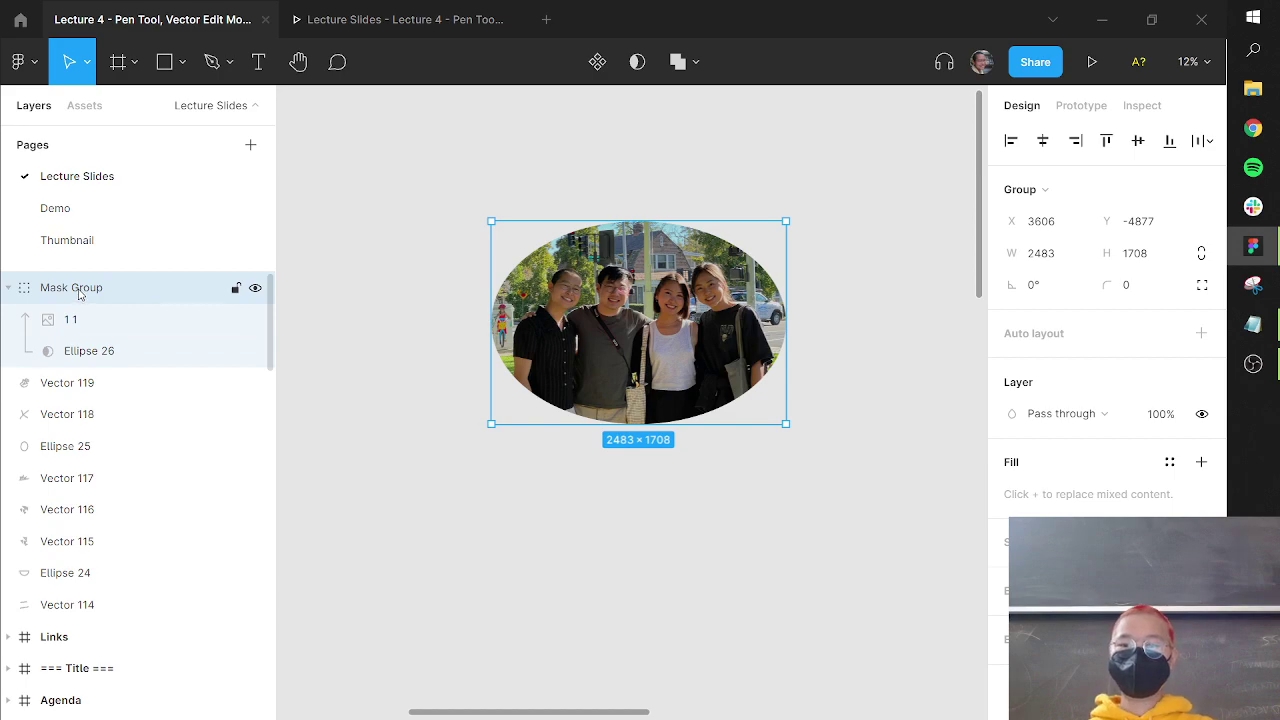
{"action": "left_click", "coordinate": [73, 324]}
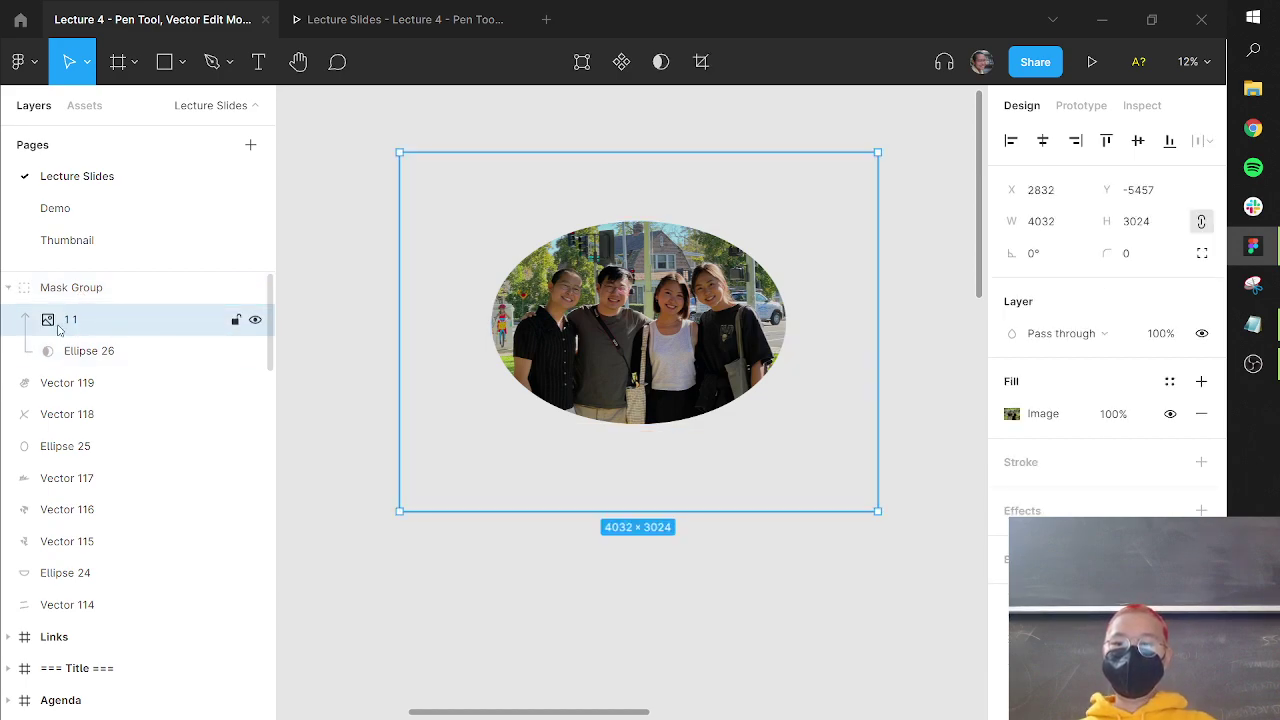
{"action": "left_click", "coordinate": [85, 362]}
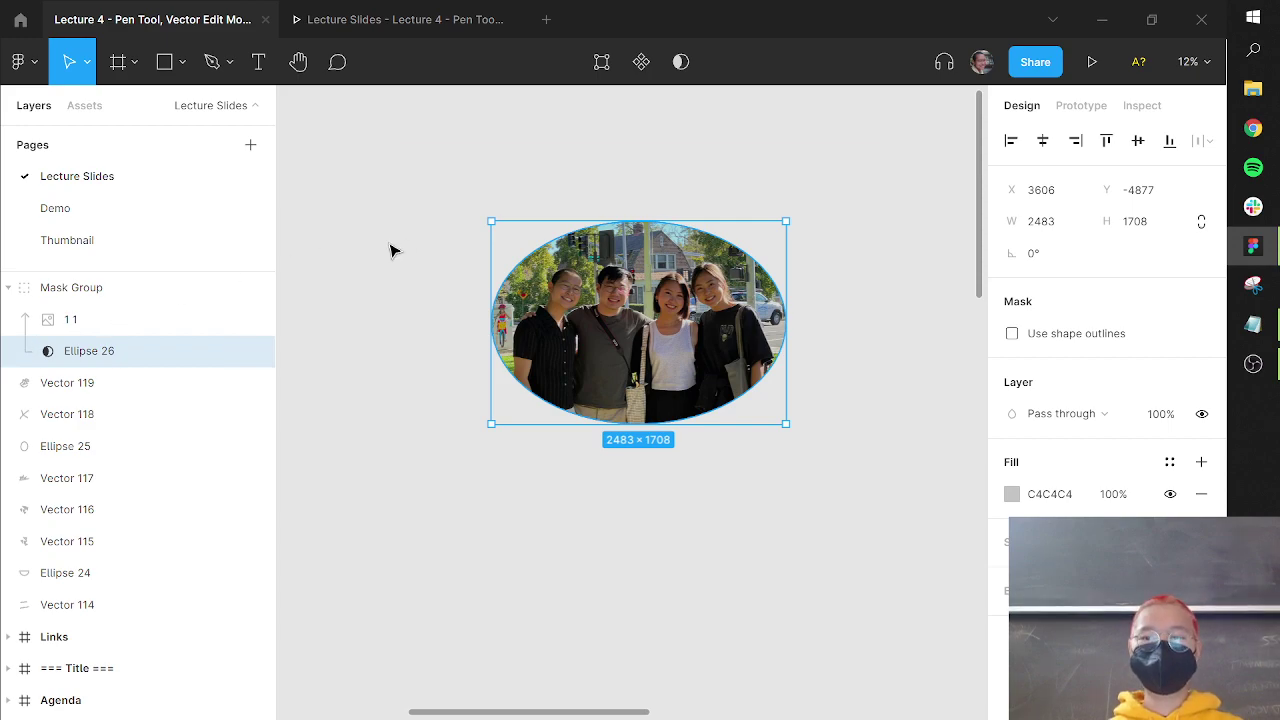
- Draw a square about 810 × 810 and place it over the oval's upper edge, inside the mask group above the photo
{"action": "left_click", "coordinate": [406, 218]}
{"action": "key", "text": "r"}
{"action": "left_click_drag", "start_coordinate": [466, 281], "coordinate": [368, 182]}
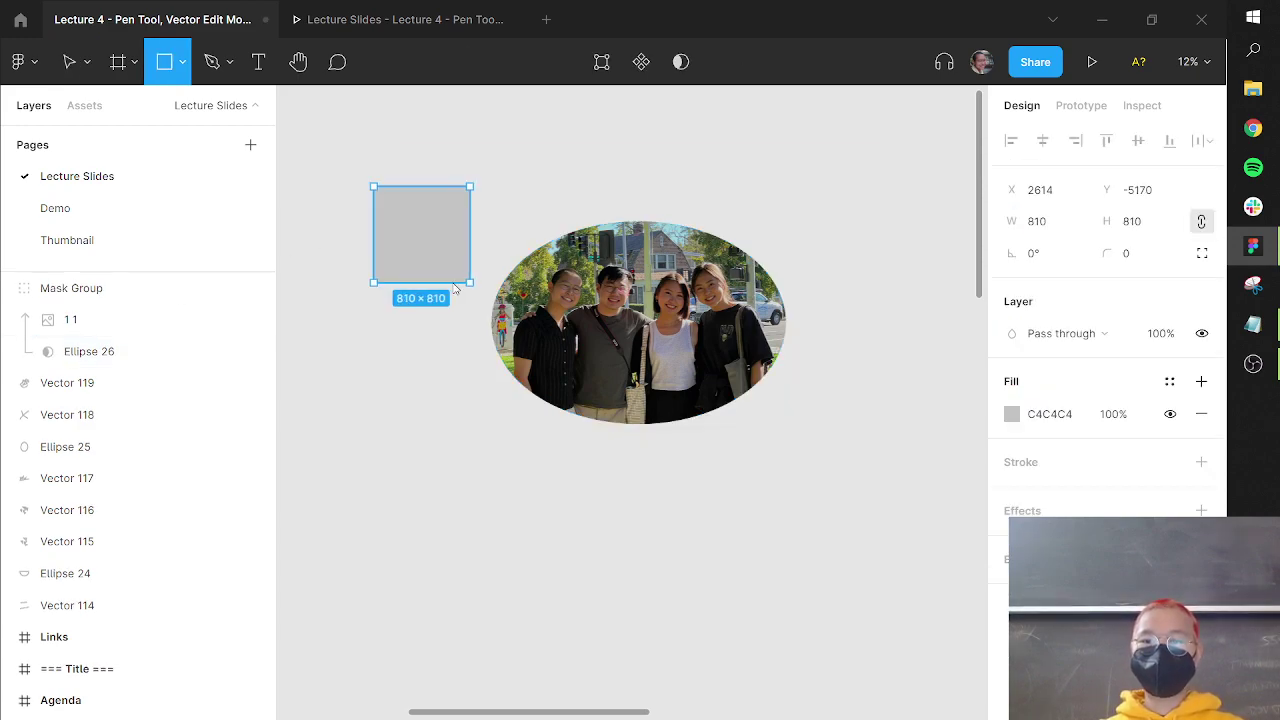
{"action": "mouse_move", "coordinate": [437, 226]}
{"action": "left_mouse_down"}
{"action": "mouse_move", "coordinate": [457, 209]}
{"action": "mouse_move", "coordinate": [573, 237]}
{"action": "mouse_move", "coordinate": [620, 195]}
{"action": "mouse_move", "coordinate": [682, 330]}
{"action": "mouse_move", "coordinate": [566, 226]}
{"action": "mouse_move", "coordinate": [685, 218]}
{"action": "mouse_move", "coordinate": [705, 268]}
{"action": "mouse_move", "coordinate": [614, 325]}
{"action": "mouse_move", "coordinate": [554, 200]}
{"action": "left_mouse_up"}
{"action": "left_click_drag", "start_coordinate": [69, 300], "coordinate": [76, 340]}
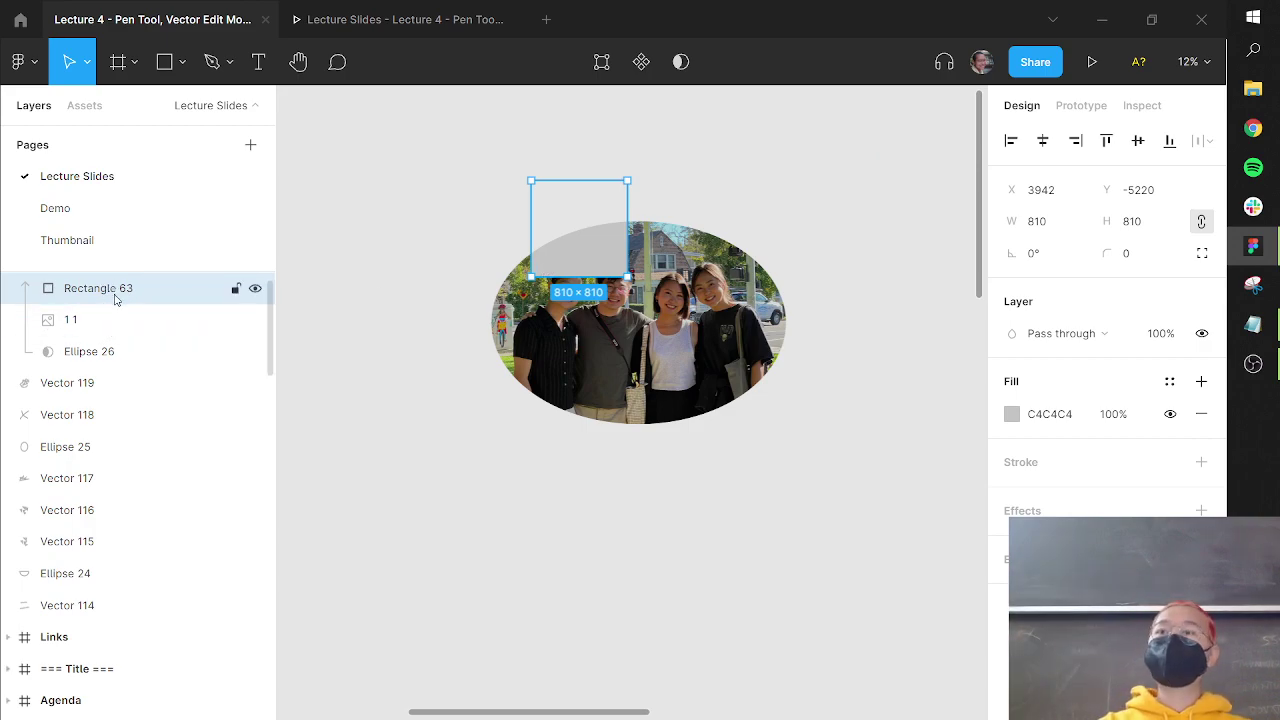
- Reorder the square beneath the photo and back above it in the mask group, and move it over the leftmost person
{"action": "left_click_drag", "start_coordinate": [117, 292], "coordinate": [117, 340]}
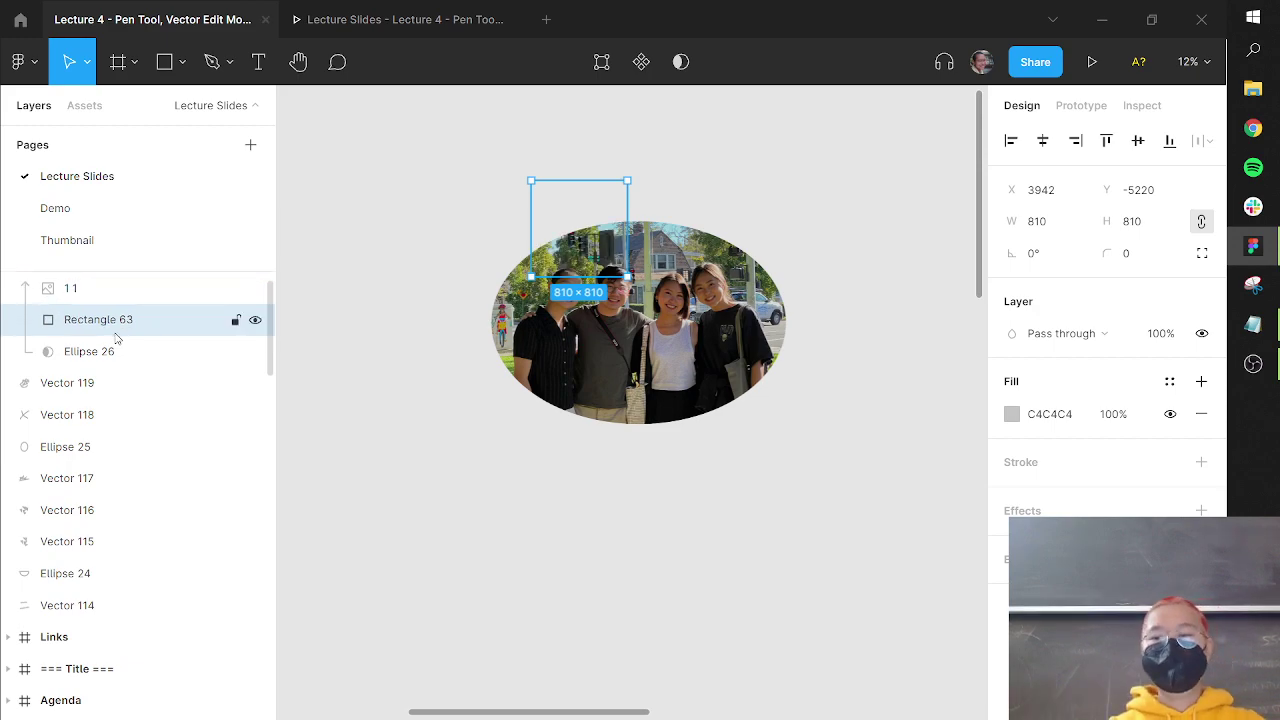
{"action": "mouse_move", "coordinate": [115, 338]}
{"action": "left_mouse_down"}
{"action": "mouse_move", "coordinate": [105, 300]}
{"action": "mouse_move", "coordinate": [107, 320]}
{"action": "left_mouse_up"}
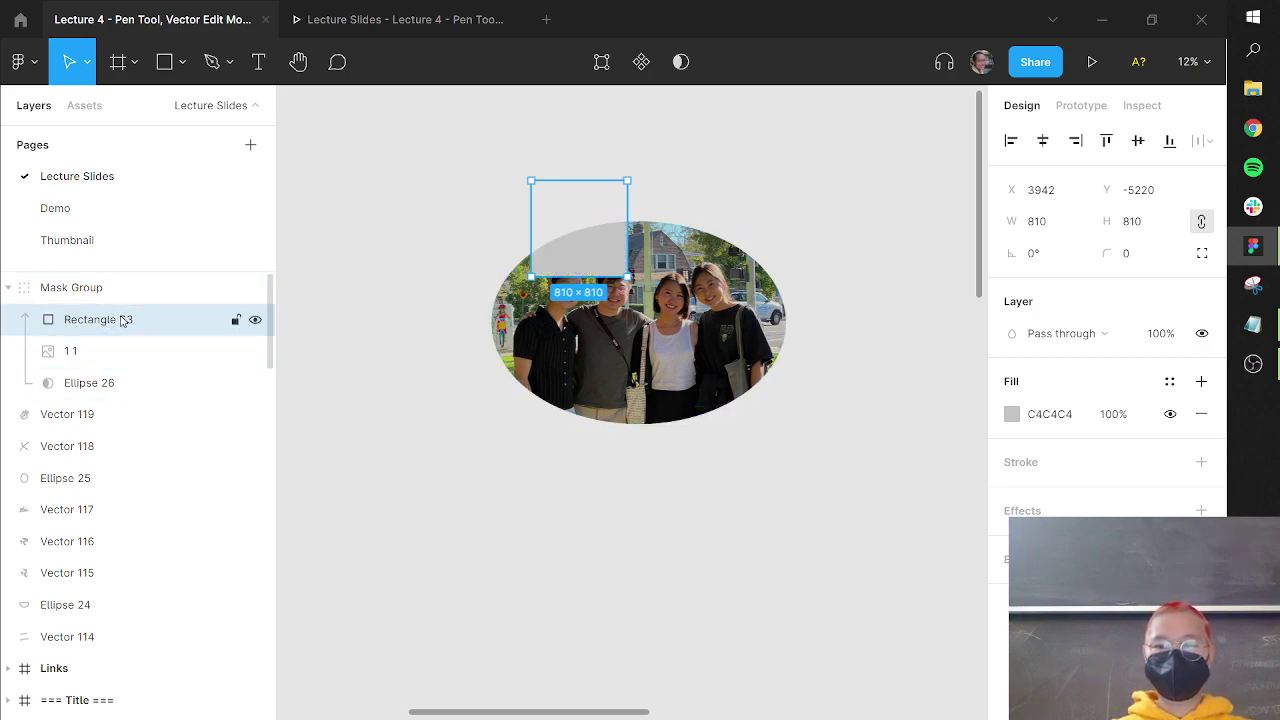
{"action": "left_click_drag", "start_coordinate": [568, 205], "coordinate": [589, 272]}
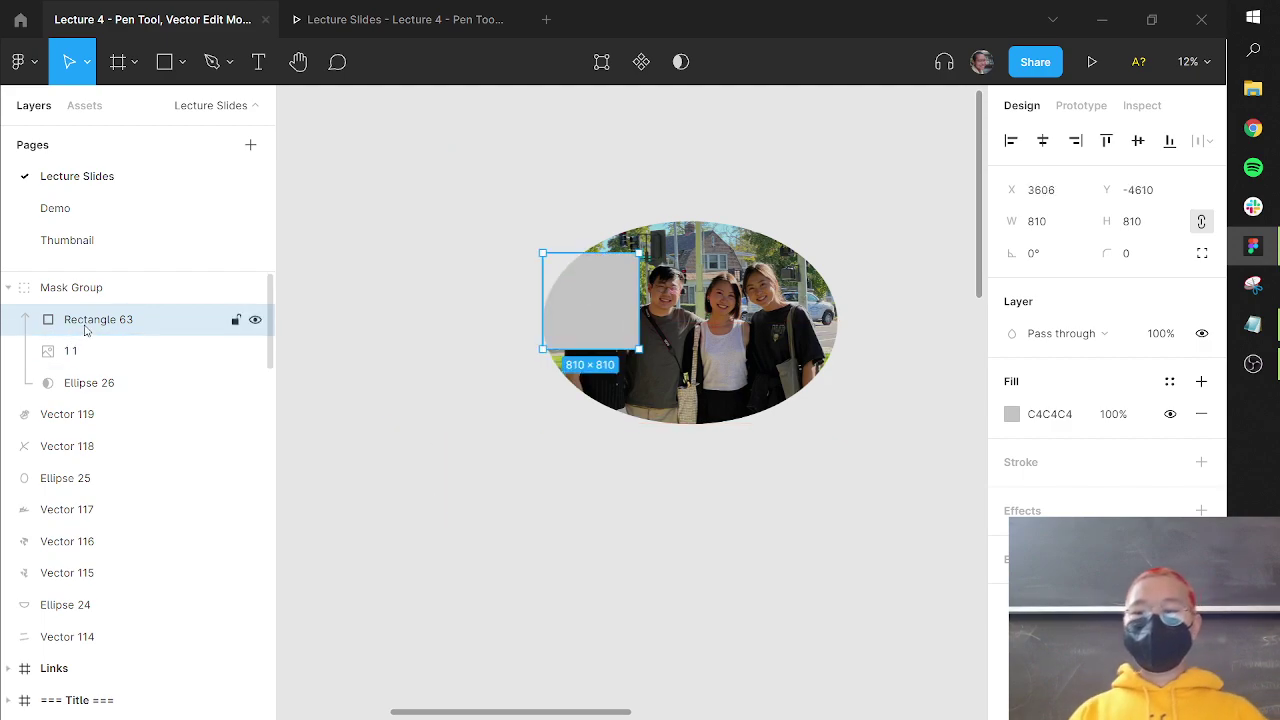
- Take the square out of the mask group, ordering it beneath the group, and move it to the left of the masked photo
{"action": "left_click_drag", "start_coordinate": [86, 330], "coordinate": [30, 420]}
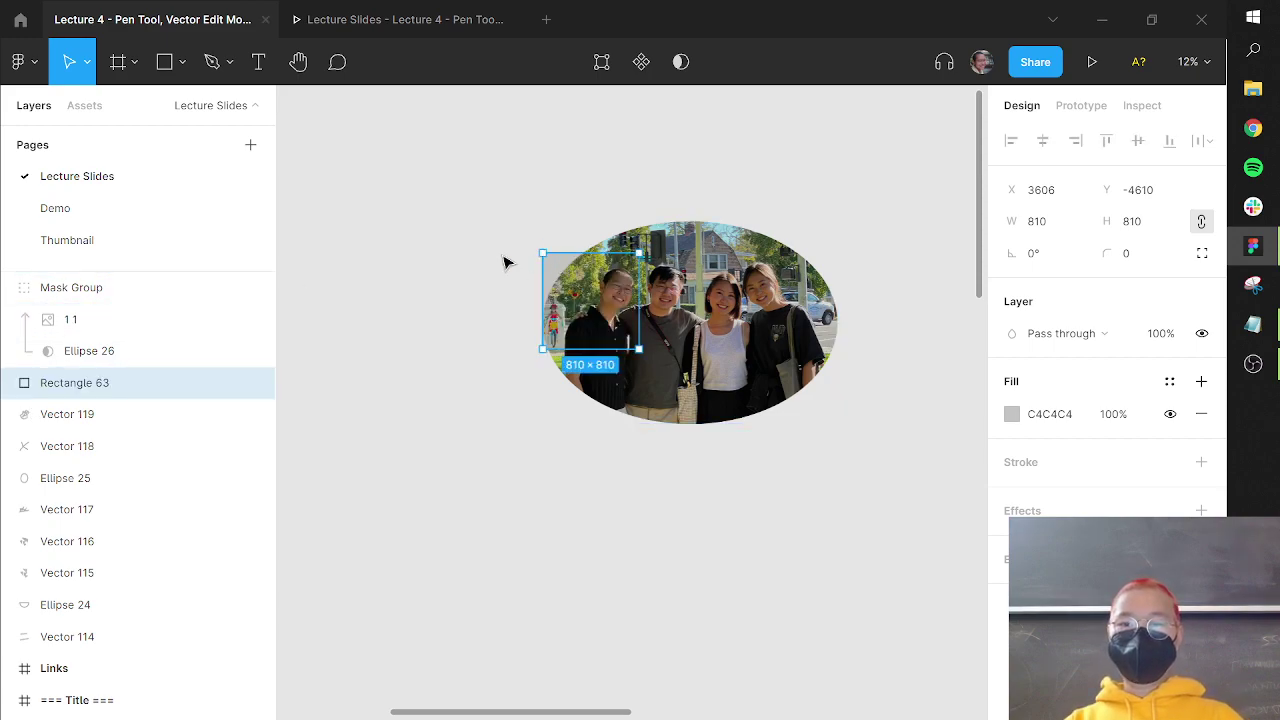
{"action": "left_click_drag", "start_coordinate": [564, 273], "coordinate": [403, 230]}
- Switch to the lecture slides presentation to show slide 44 on masking multiple layers, and return to the design file
{"action": "left_click", "coordinate": [470, 20]}
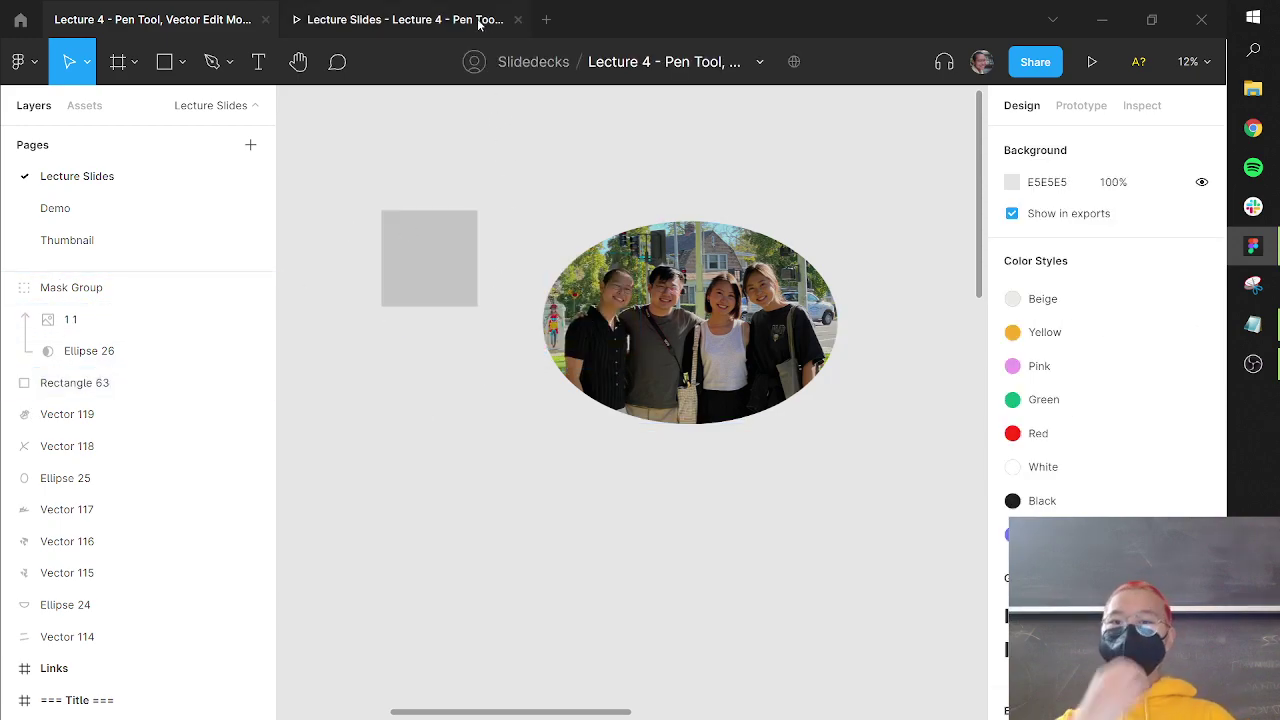
{"action": "key", "text": "Right"}
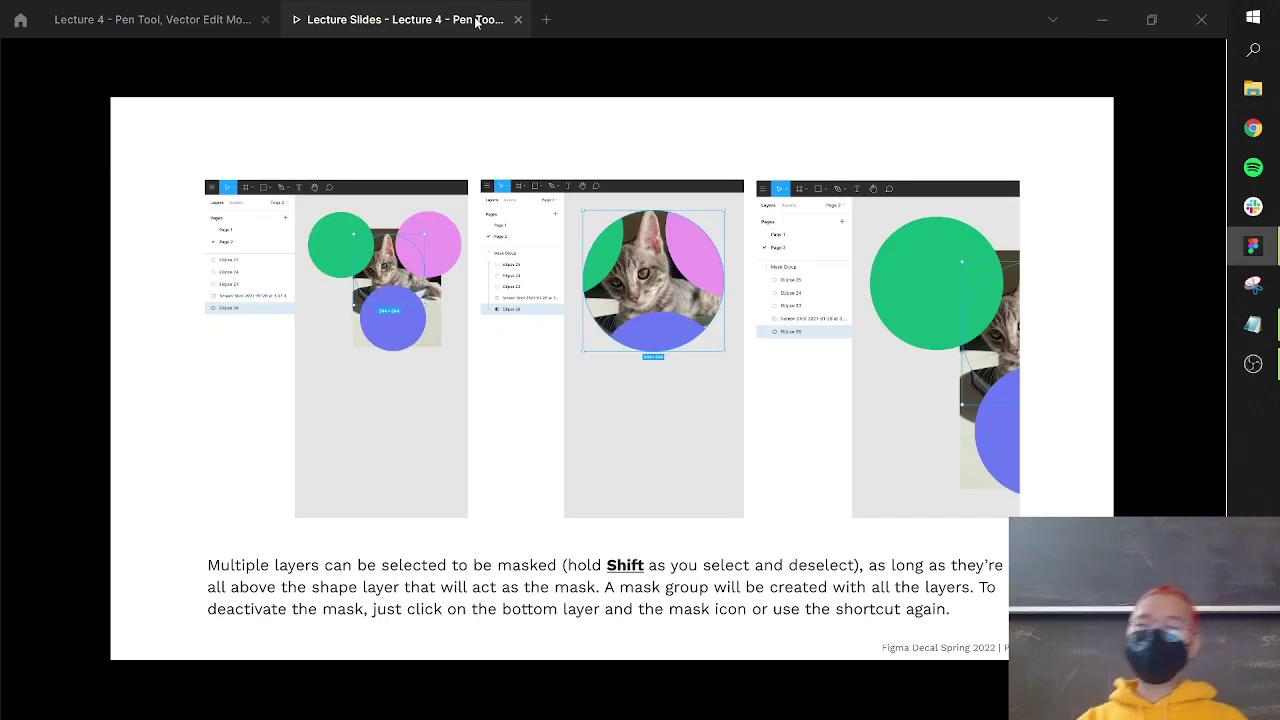
{"action": "mouse_move", "coordinate": [400, 46]}
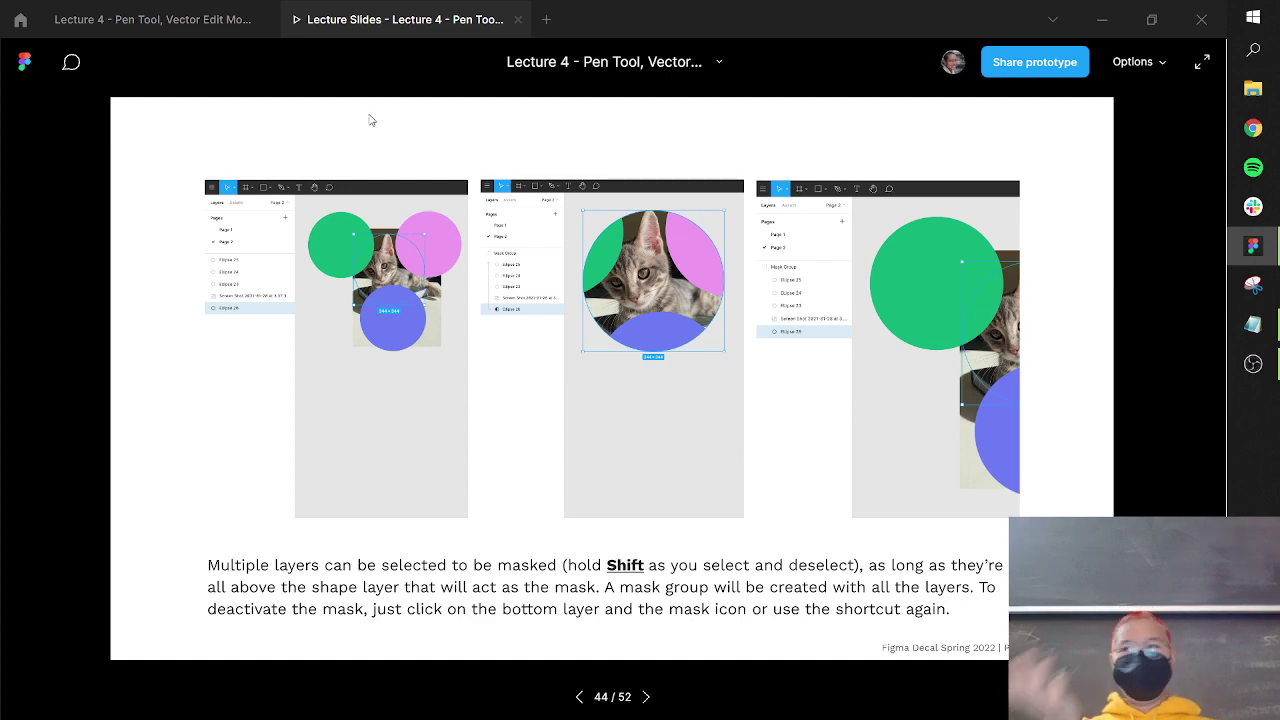
{"action": "left_click", "coordinate": [186, 20]}
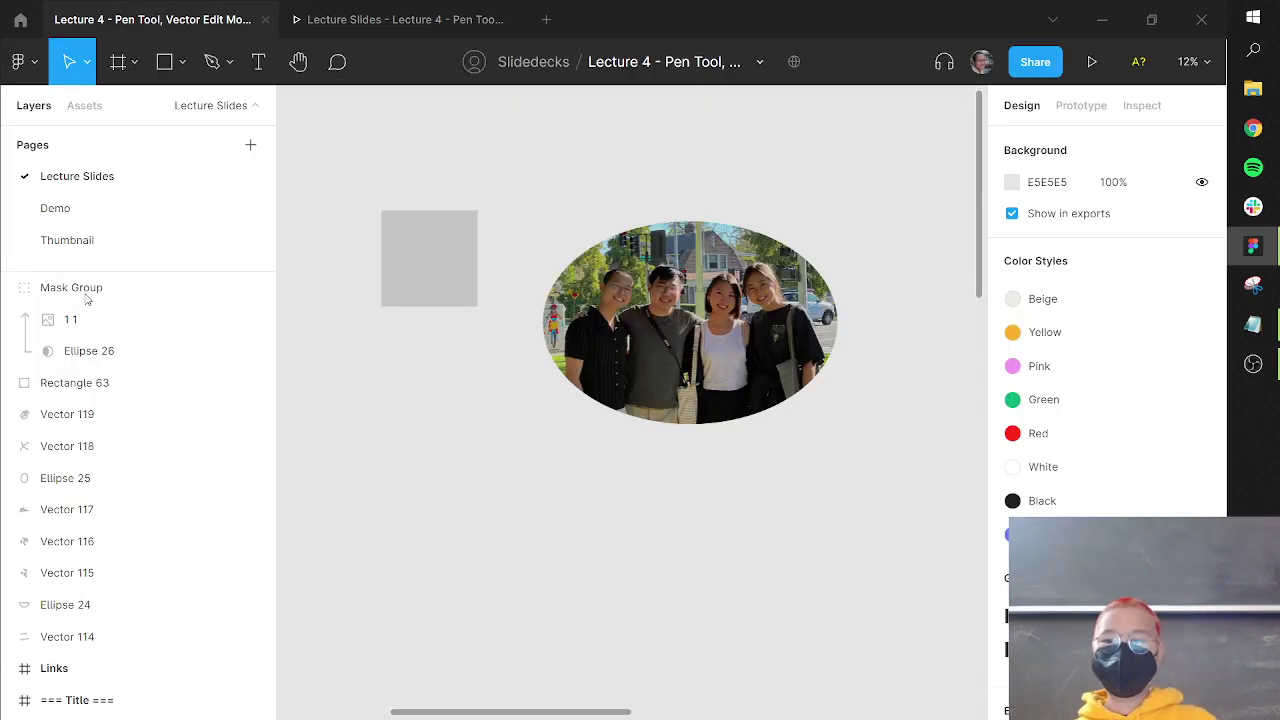
{"action": "left_click", "coordinate": [166, 290]}
{"action": "right_click", "coordinate": [616, 274]}
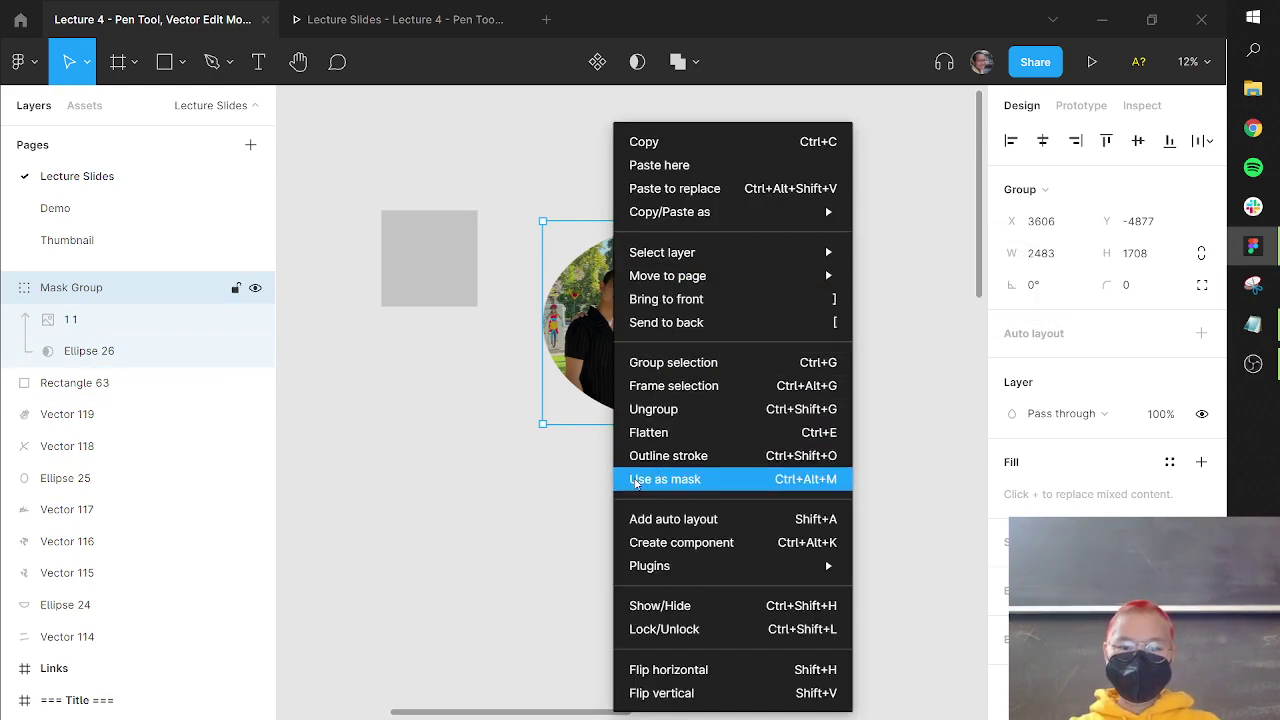
{"action": "left_click", "coordinate": [556, 346]}
- Move the photo and ellipse out of the mask group, release the ellipse's mask, and deselect everything
{"action": "left_click", "coordinate": [166, 338]}
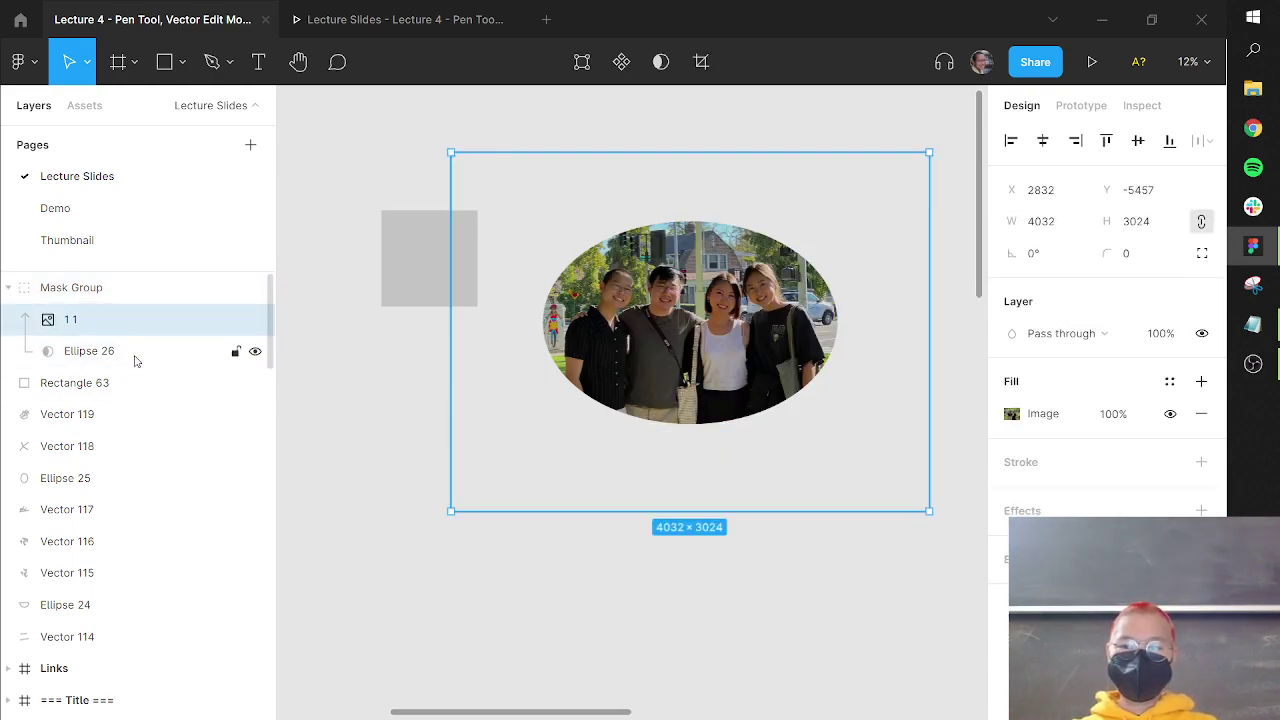
{"action": "left_click", "coordinate": [127, 351], "text": "shift"}
{"action": "left_click_drag", "start_coordinate": [100, 370], "coordinate": [46, 374]}
{"action": "left_click", "coordinate": [69, 331]}
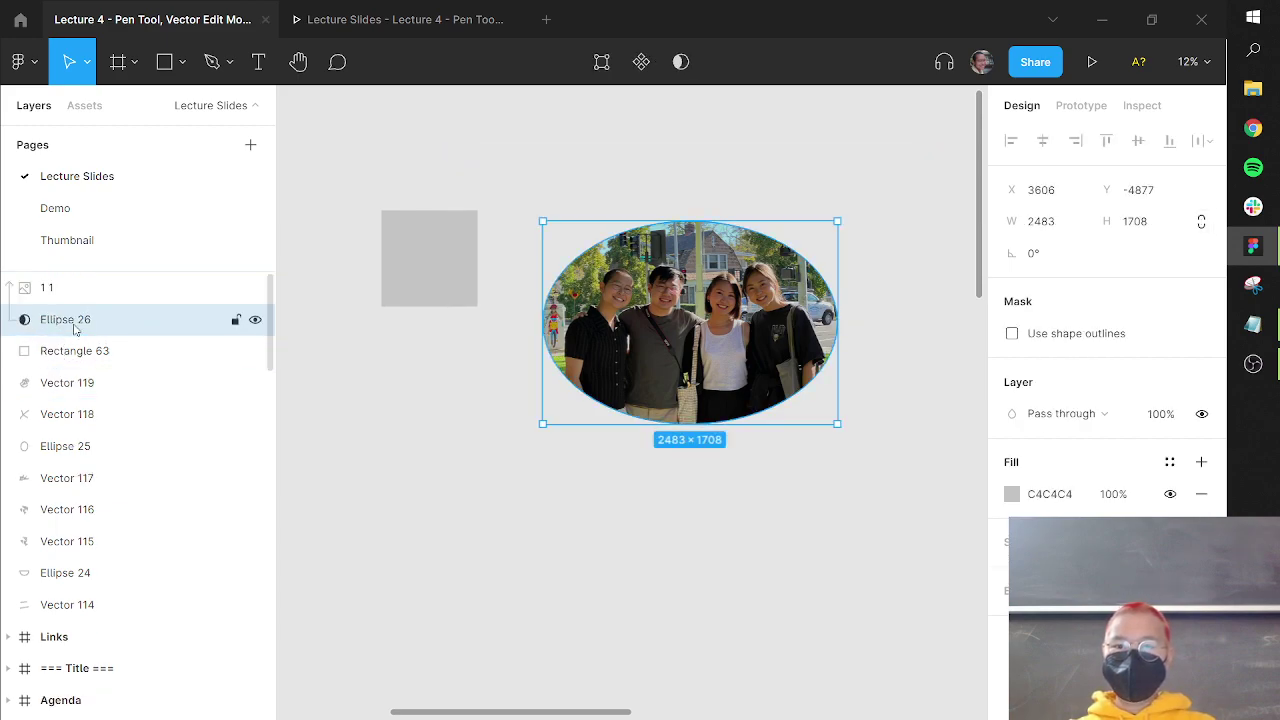
{"action": "left_click", "coordinate": [679, 62]}
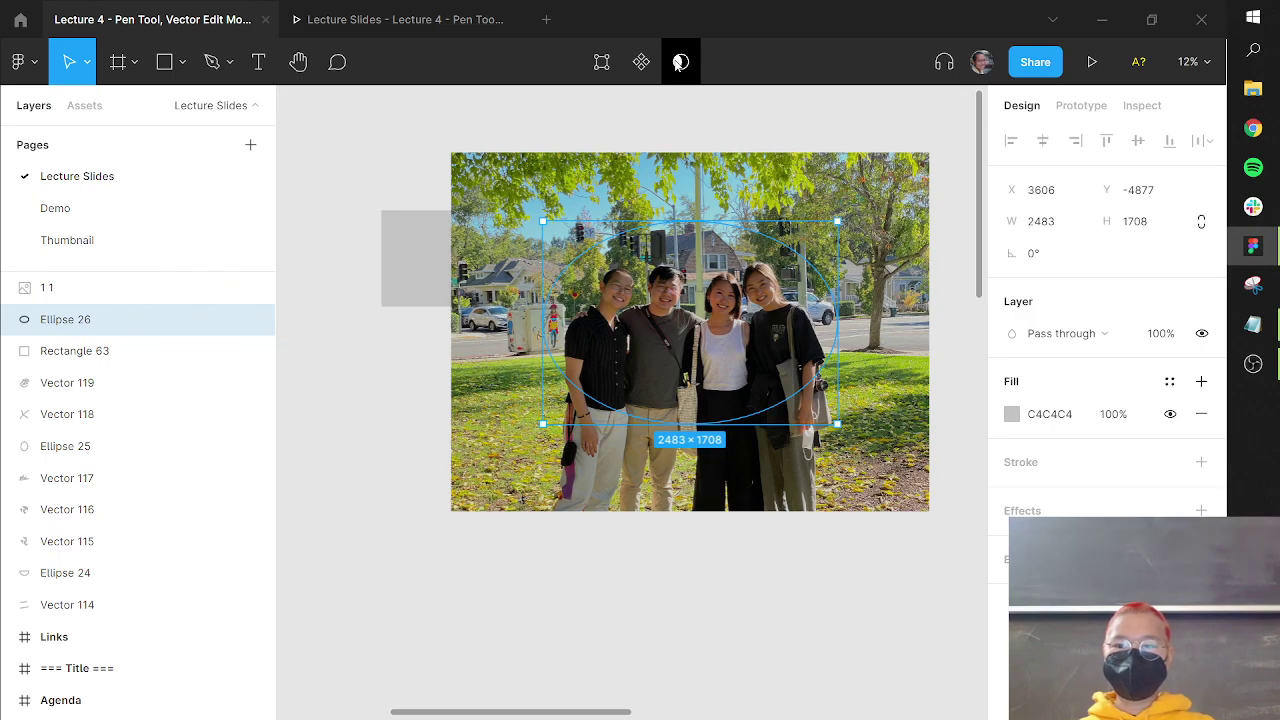
{"action": "key", "text": "Escape"}
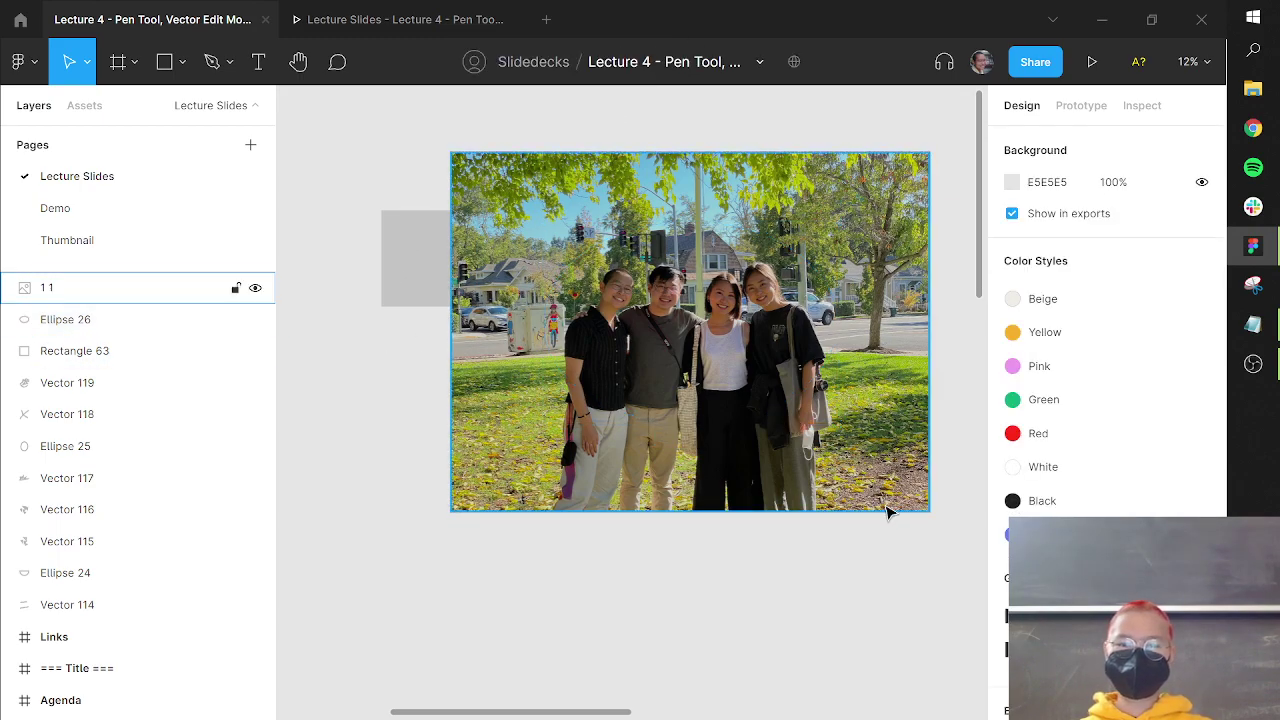
- Move the photo to about X 3191, Y -3970 and the ellipse to about X 3885, Y -4510, overlapping the photo's upper edge
{"action": "left_click_drag", "start_coordinate": [887, 512], "coordinate": [931, 689]}
{"action": "left_click_drag", "start_coordinate": [494, 234], "coordinate": [446, 144]}
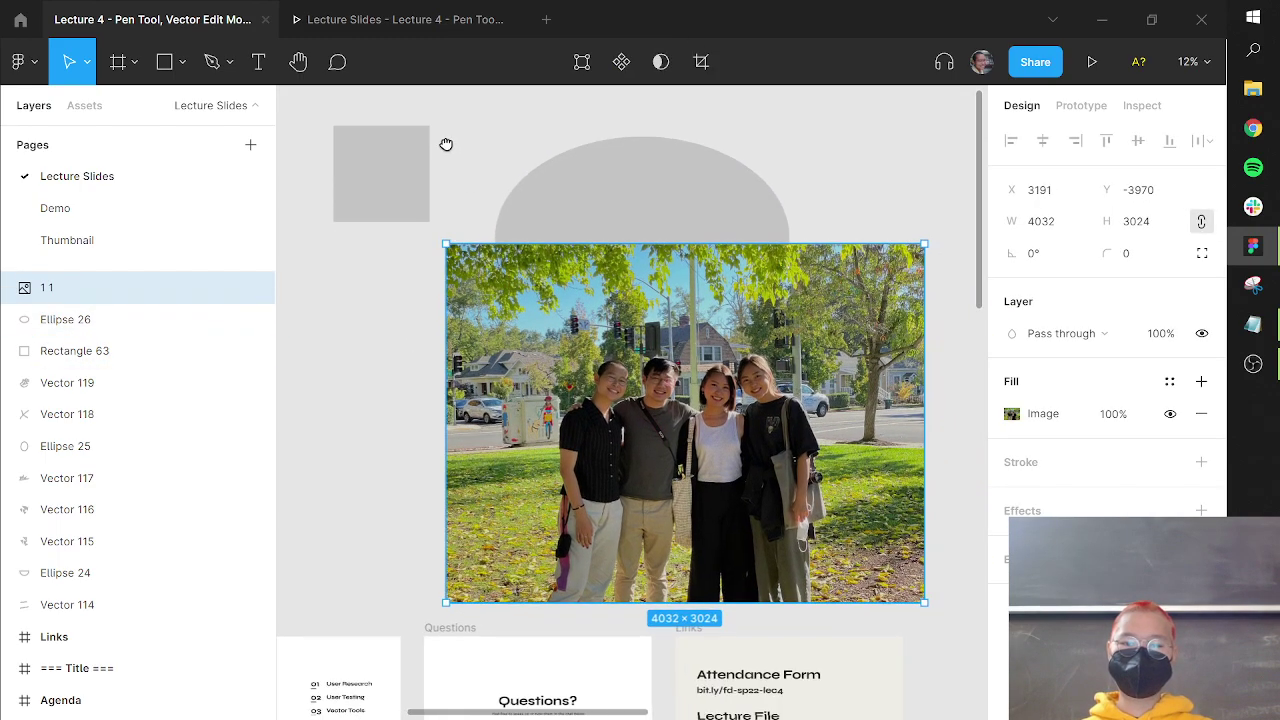
{"action": "left_click_drag", "start_coordinate": [606, 206], "coordinate": [672, 380]}
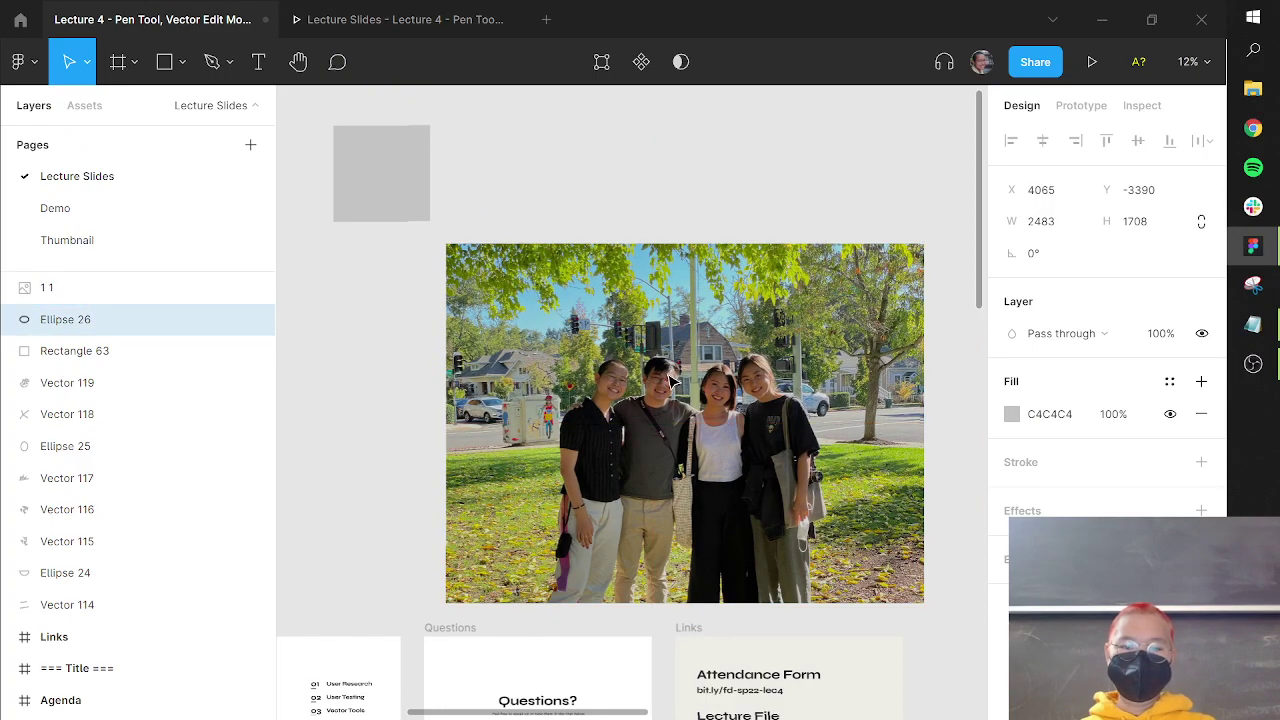
{"action": "left_click_drag", "start_coordinate": [655, 257], "coordinate": [491, 191]}
- Try bringing the ellipse in front of the photo and moving it higher
{"action": "key", "text": "ctrl+]"}
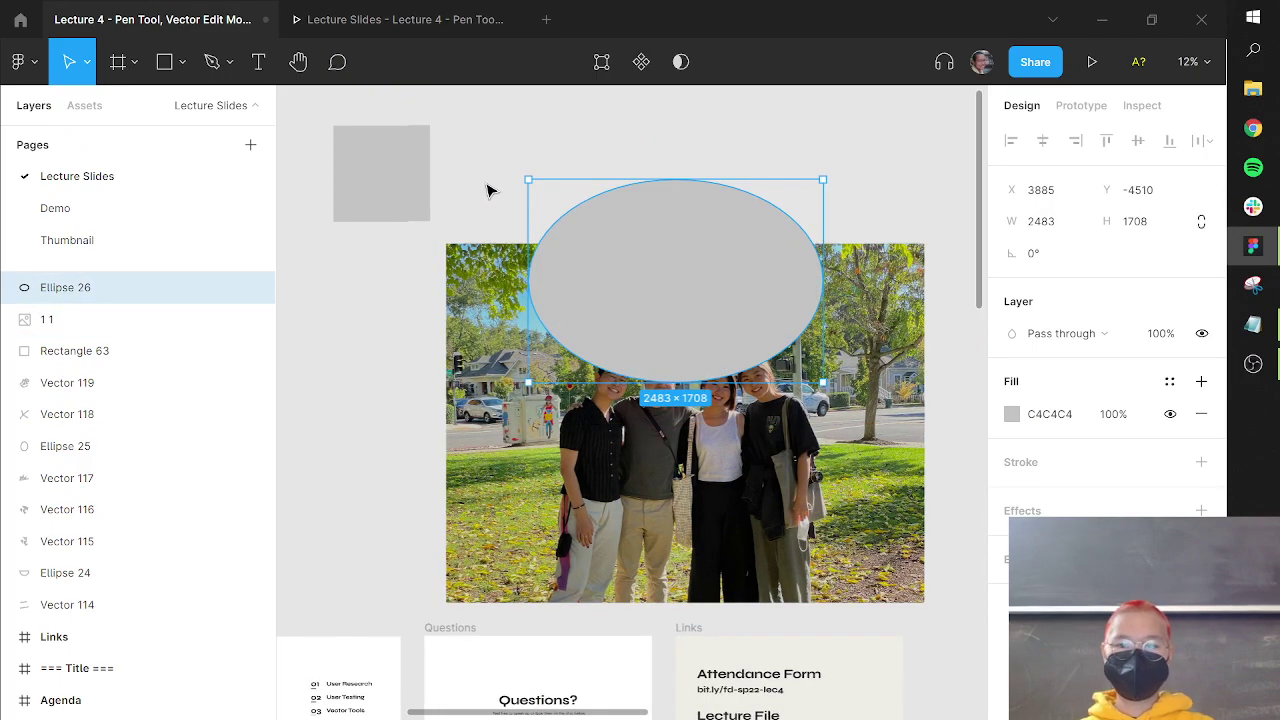
{"action": "left_click_drag", "start_coordinate": [698, 291], "coordinate": [711, 191]}
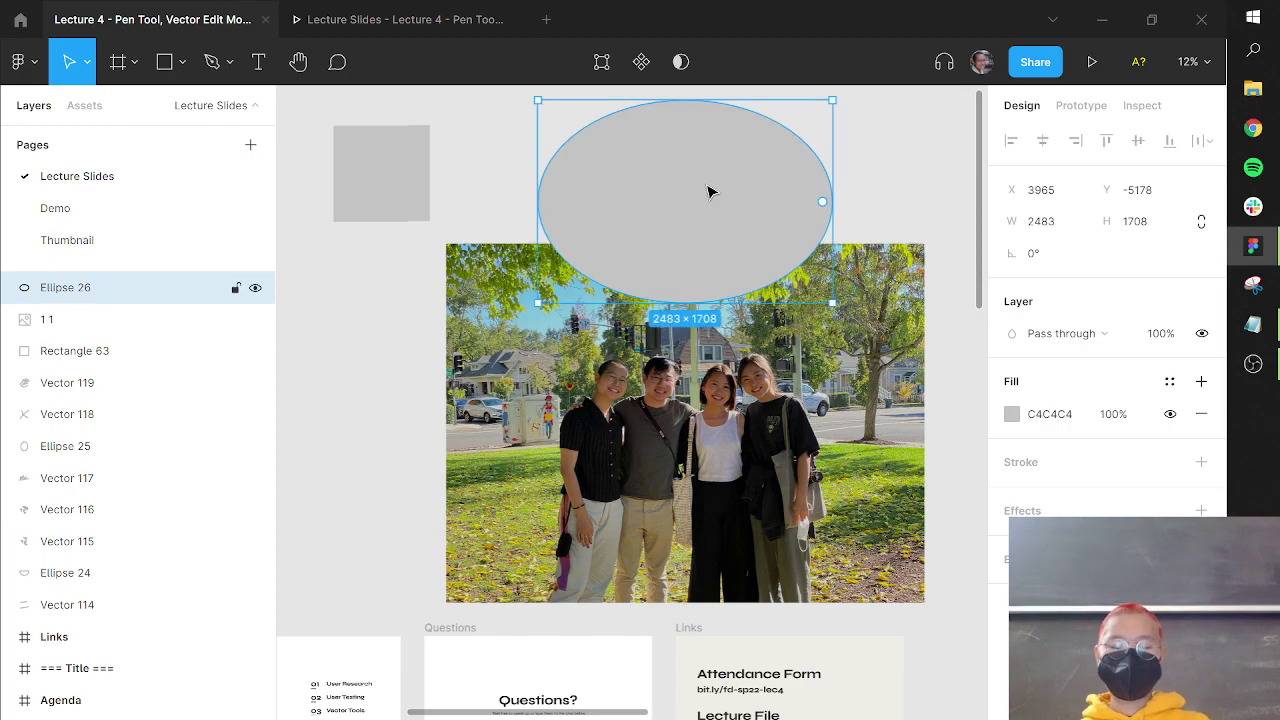
{"action": "key", "text": "ctrl+z"}
{"action": "key", "text": "ctrl+z"}
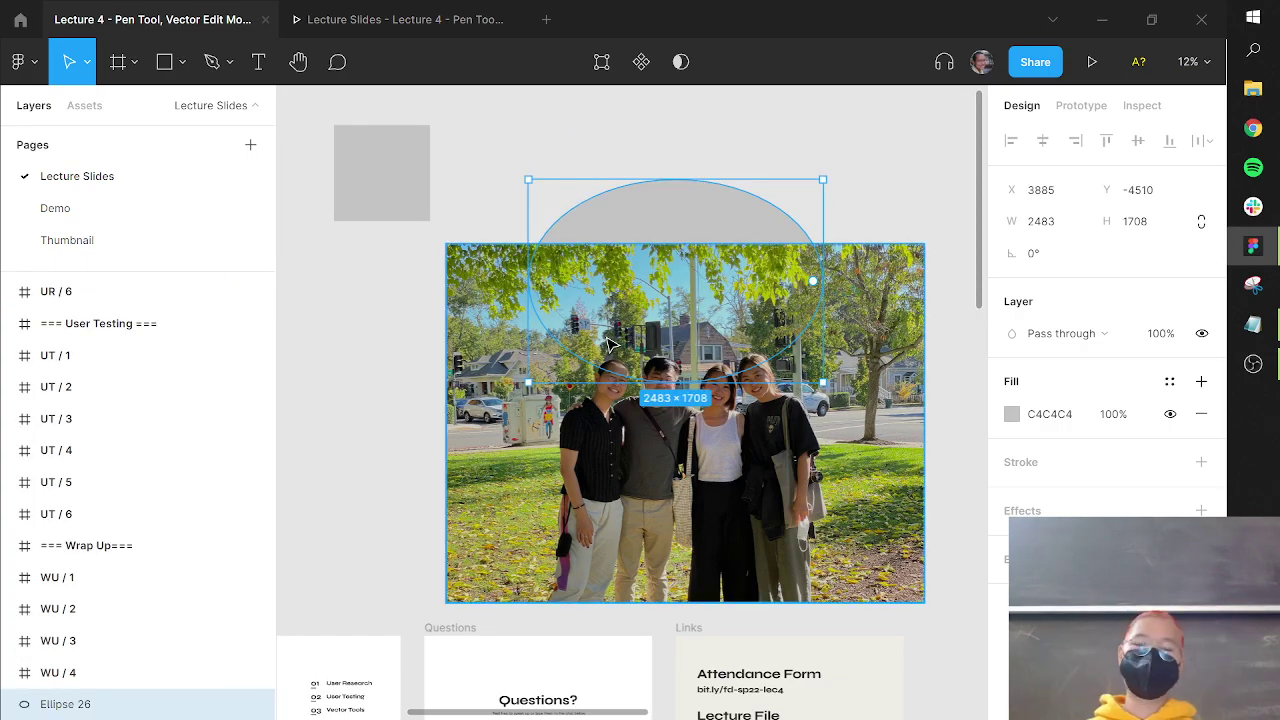
- Bring the ellipse in front of the photo, and demonstrate sending it backward and bringing it forward again
{"action": "key", "text": "ctrl+]"}
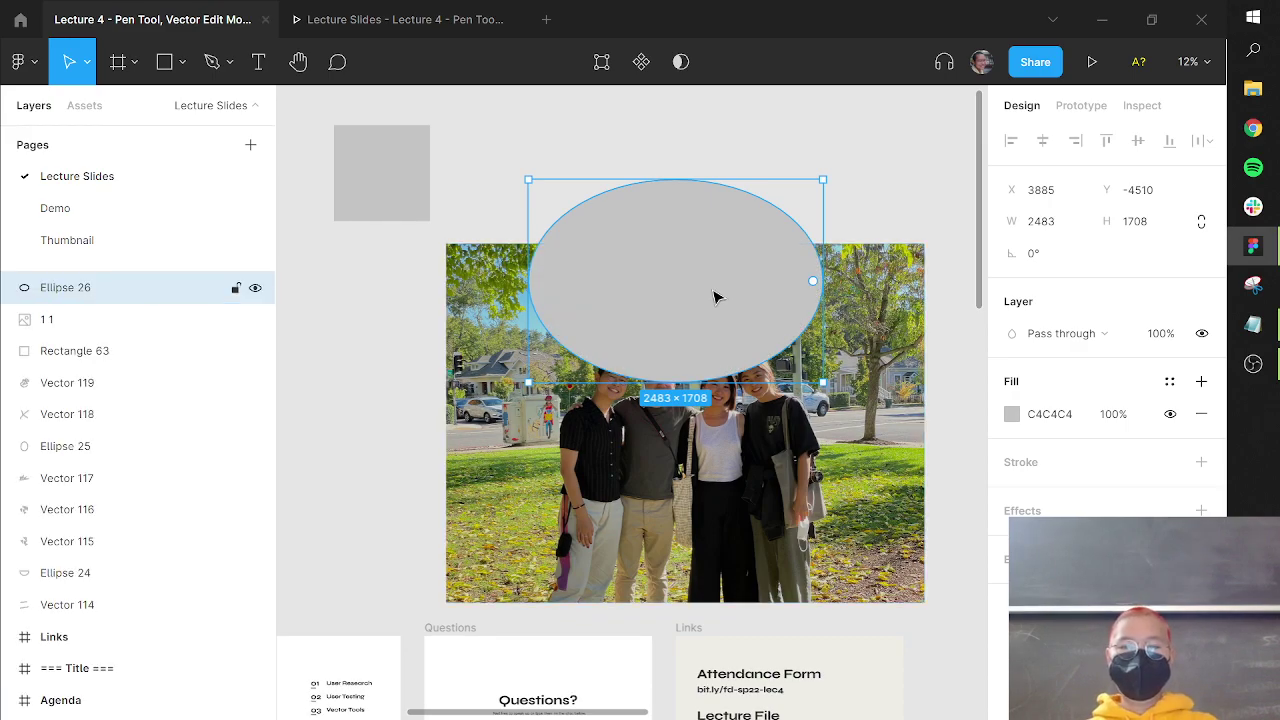
{"action": "right_click", "coordinate": [705, 295]}
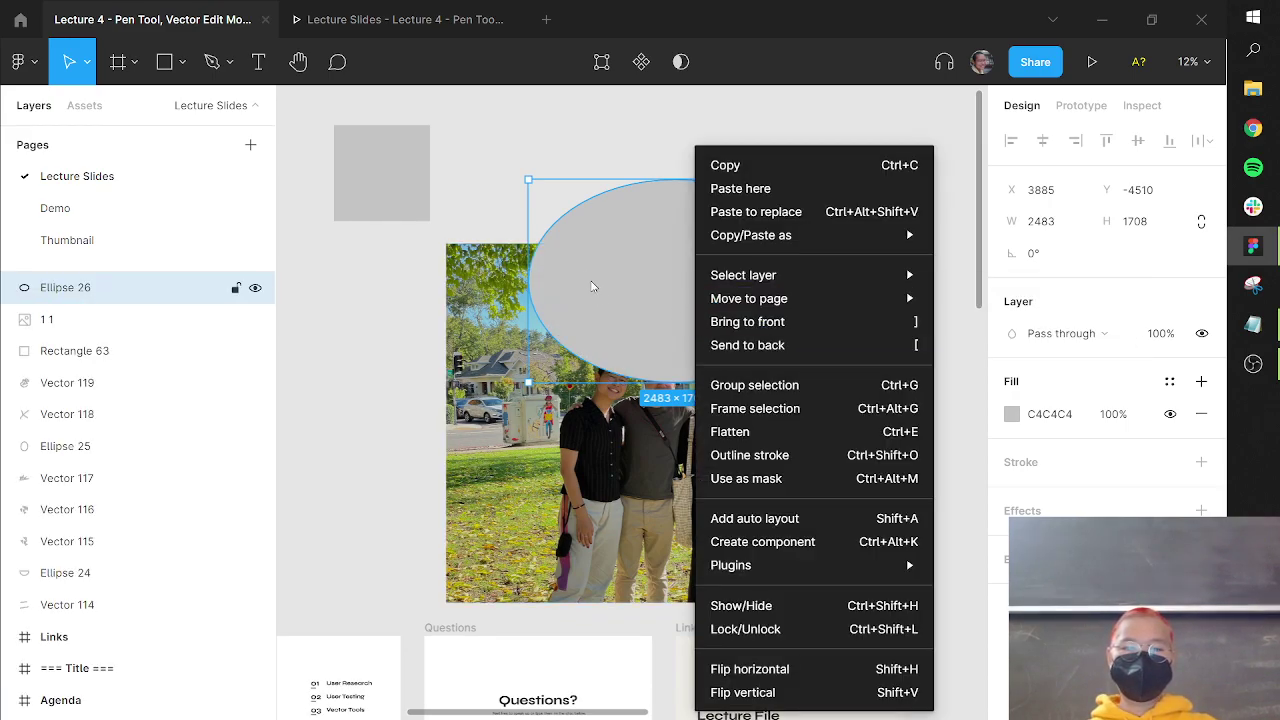
{"action": "left_click", "coordinate": [572, 272]}
{"action": "key", "text": "ctrl+["}
{"action": "key", "text": "ctrl+]"}
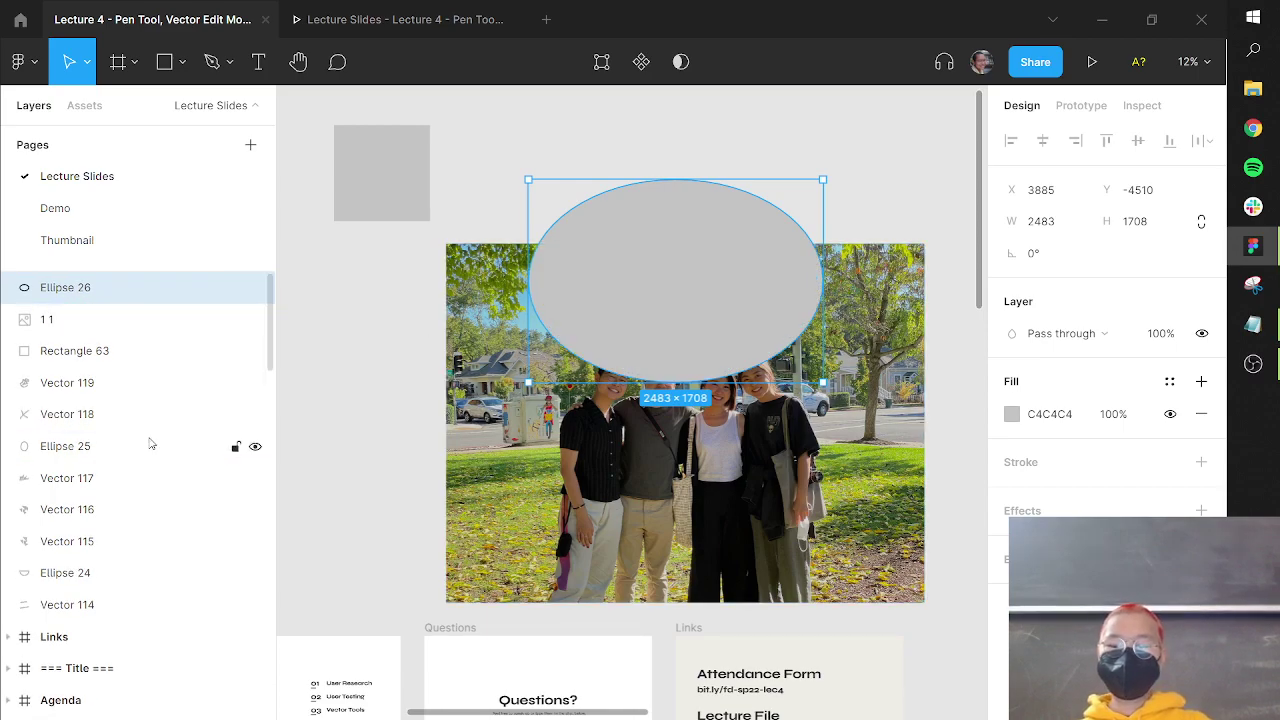
- Send the ellipse backward through several layers beneath the photo, and bring it forward again to the front
{"action": "key", "text": "ctrl+["}
{"action": "key", "text": "ctrl+["}
{"action": "key", "text": "ctrl+["}
{"action": "key", "text": "ctrl+["}
{"action": "key", "text": "ctrl+["}
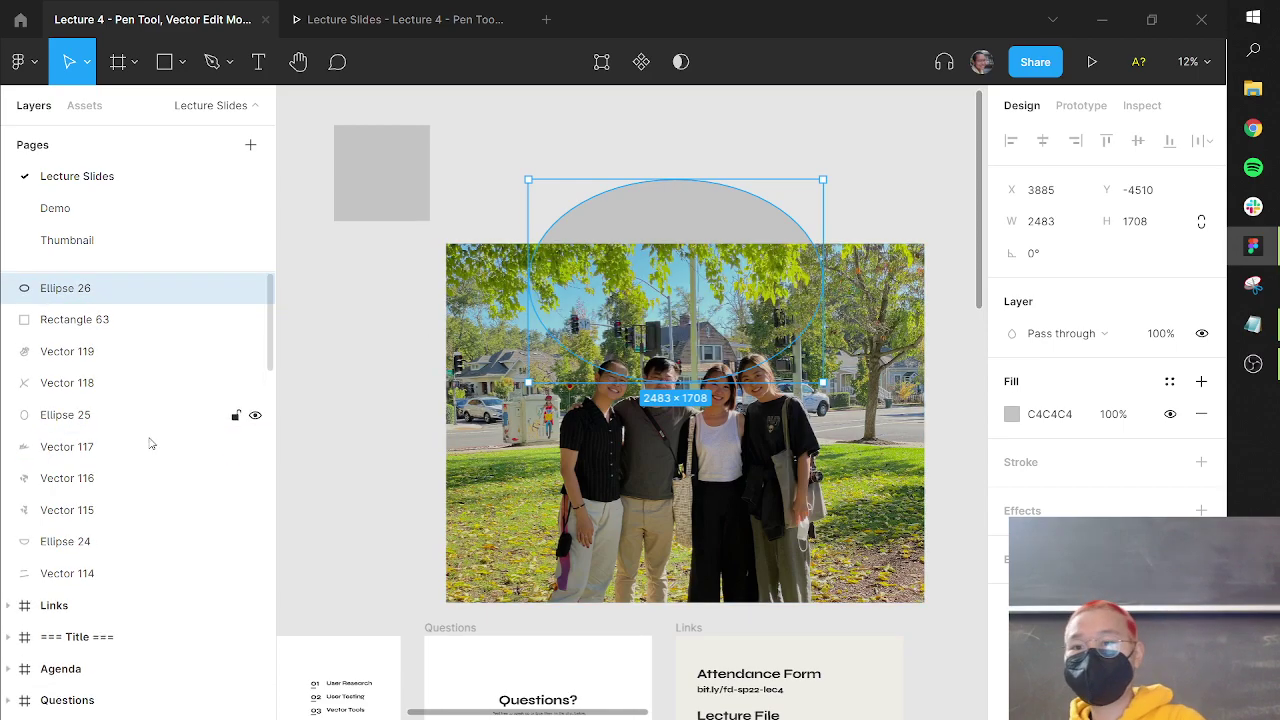
{"action": "key", "text": "ctrl+["}
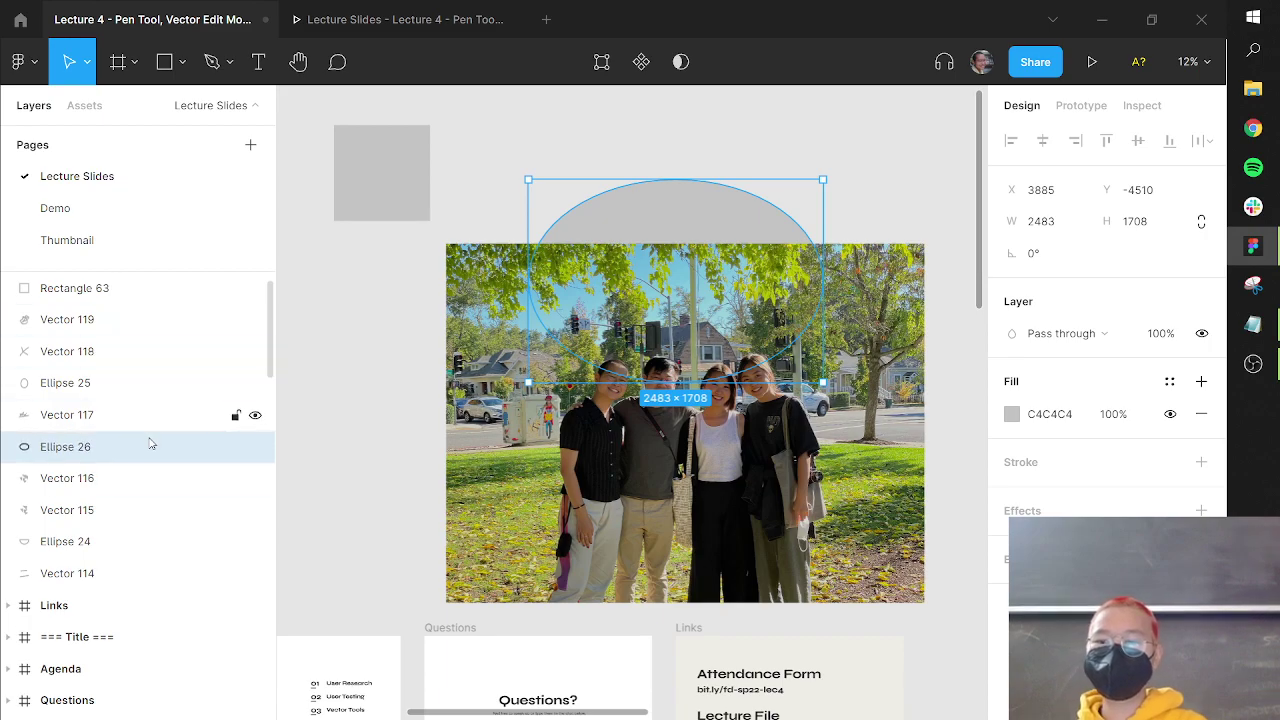
{"action": "key", "text": "ctrl+]"}
{"action": "key", "text": "ctrl+]"}
{"action": "key", "text": "ctrl+]"}
{"action": "key", "text": "ctrl+]"}
{"action": "key", "text": "ctrl+]"}
{"action": "key", "text": "ctrl+]"}
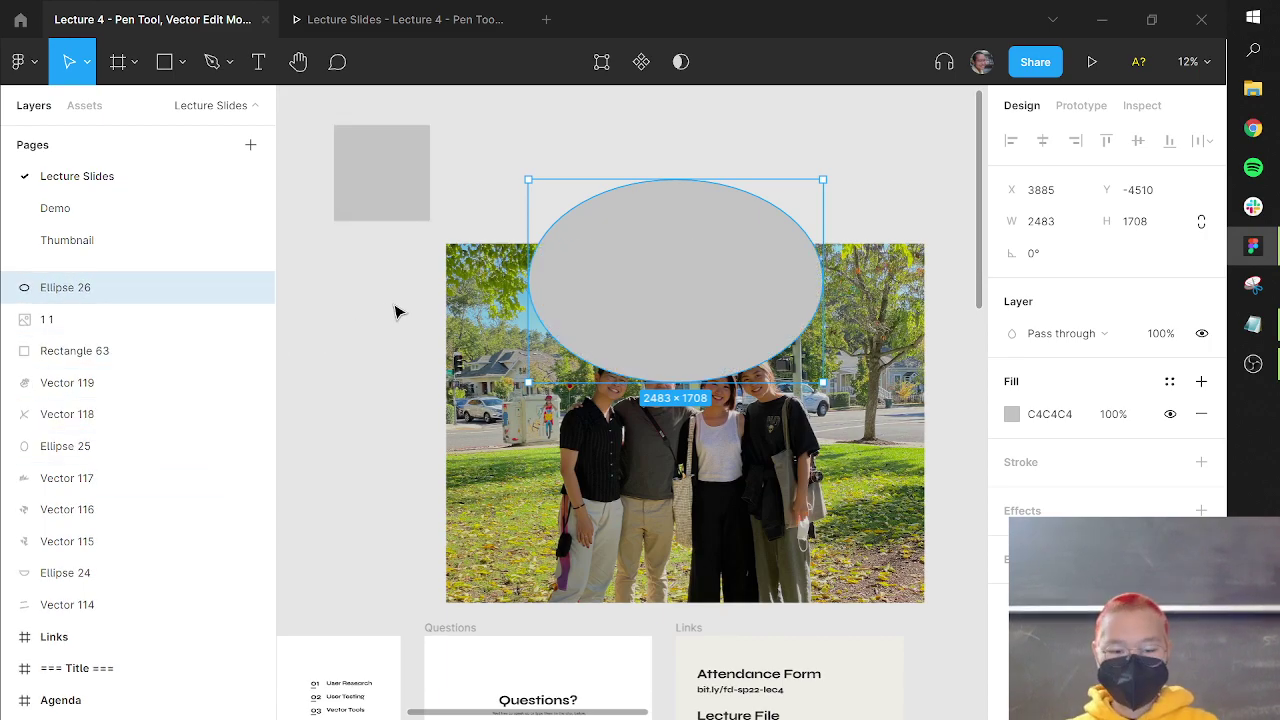
- Move the ellipse to about X 3965, Y -3449, and place the square in front near the photo's upper-right corner, about 714 × 714
{"action": "left_click_drag", "start_coordinate": [569, 266], "coordinate": [623, 386]}
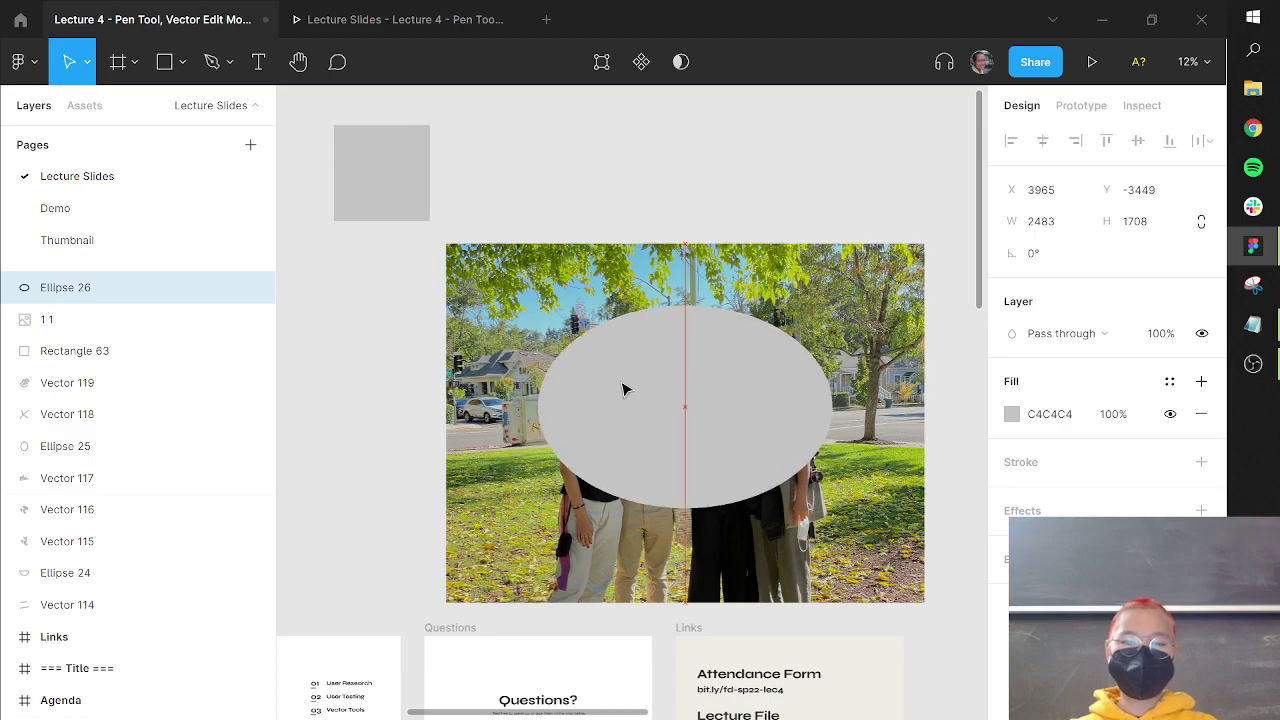
{"action": "left_click_drag", "start_coordinate": [354, 197], "coordinate": [901, 300]}
{"action": "key", "text": "ctrl+shift+]"}
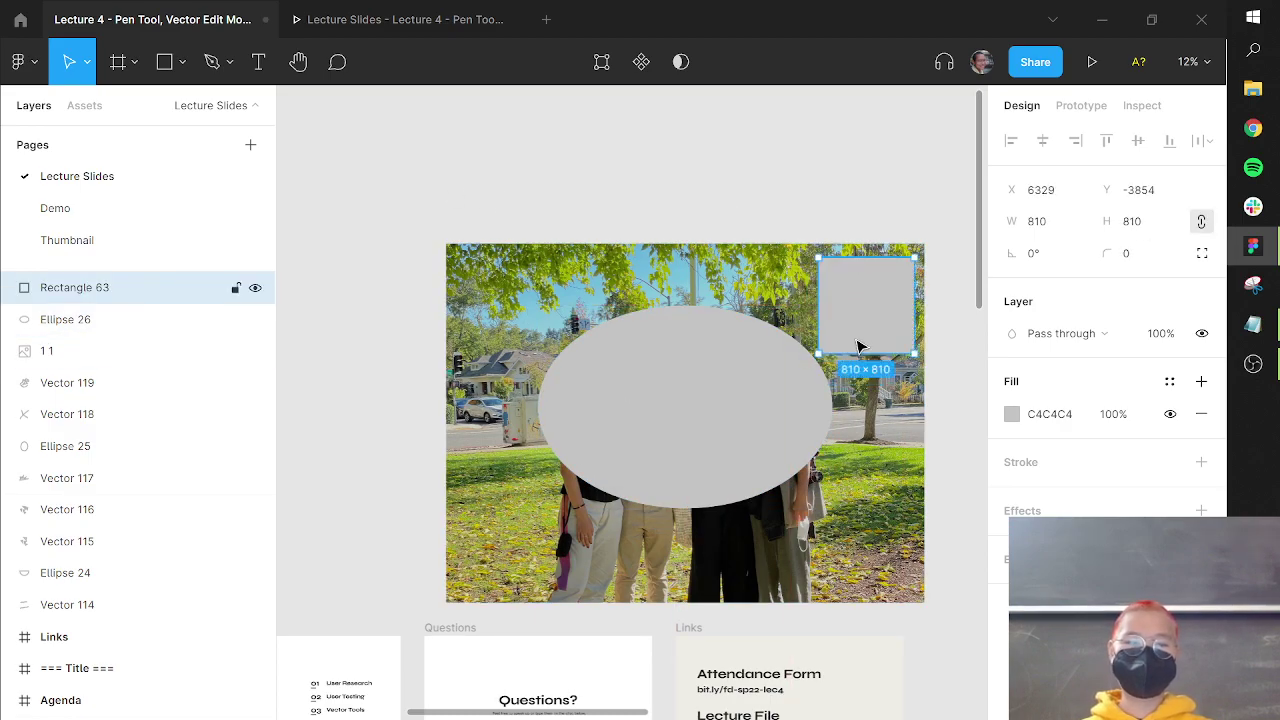
{"action": "left_click_drag", "start_coordinate": [817, 357], "coordinate": [830, 343]}
- Move the photo to the top of the layer order, above the square and the ellipse
{"action": "left_click_drag", "start_coordinate": [631, 386], "coordinate": [891, 191]}
{"action": "left_click_drag", "start_coordinate": [64, 355], "coordinate": [71, 280]}
{"action": "left_click", "coordinate": [85, 356]}
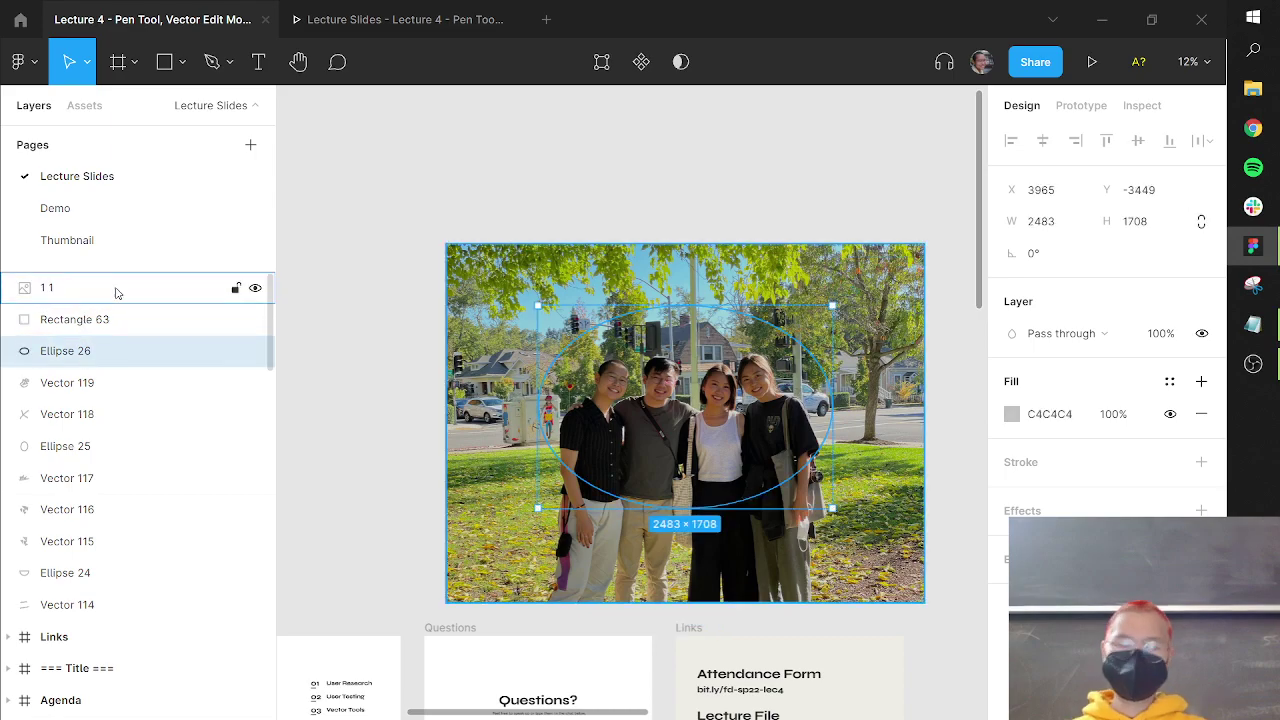
{"action": "left_click", "coordinate": [95, 289]}
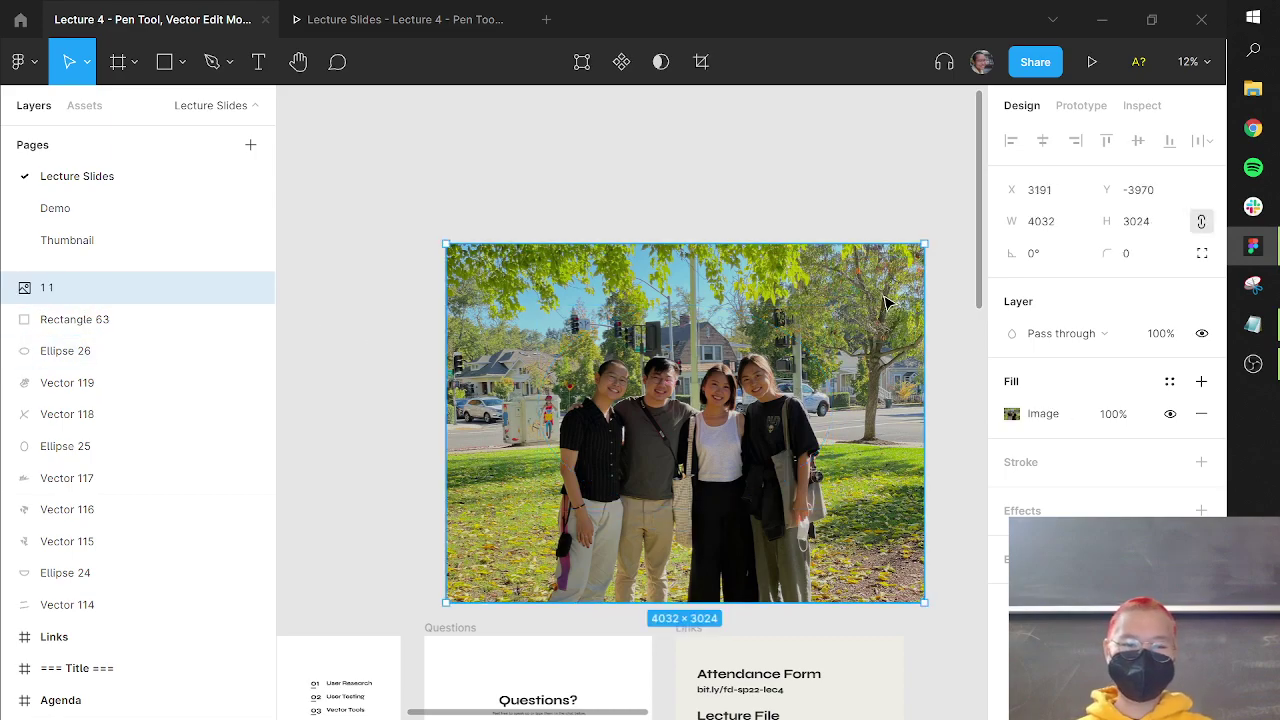
- Bring the square in front of the photo, and shrink it to about 529 × 529 near the photo's centre
{"action": "left_click", "coordinate": [57, 320]}
{"action": "left_click_drag", "start_coordinate": [57, 320], "coordinate": [62, 279]}
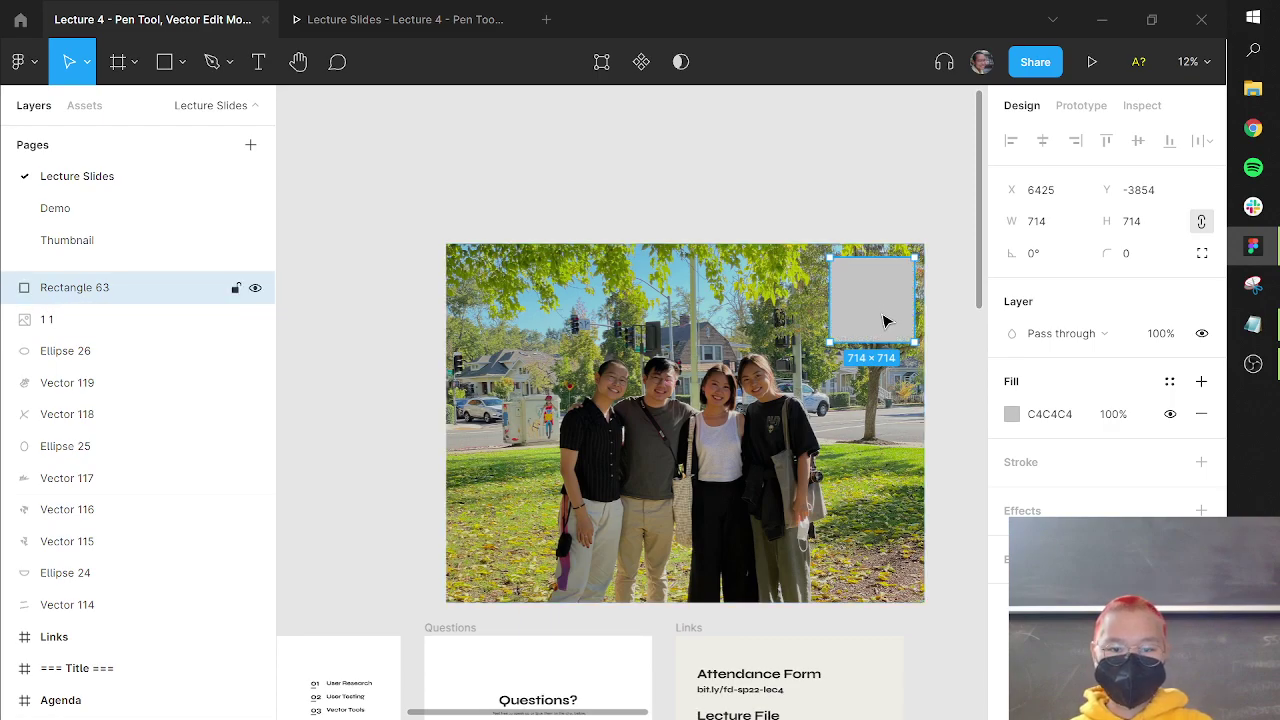
{"action": "left_click_drag", "start_coordinate": [883, 321], "coordinate": [698, 343]}
{"action": "mouse_move", "coordinate": [757, 386]}
{"action": "left_mouse_down"}
{"action": "mouse_move", "coordinate": [713, 388]}
{"action": "mouse_move", "coordinate": [735, 396]}
{"action": "left_mouse_up"}
- Mask the square and photo with the ellipse, and move the square to the mask's lower edge at about X 5319, Y -2130
{"action": "left_click", "coordinate": [60, 319], "text": "shift"}
{"action": "left_click", "coordinate": [83, 358], "text": "shift"}
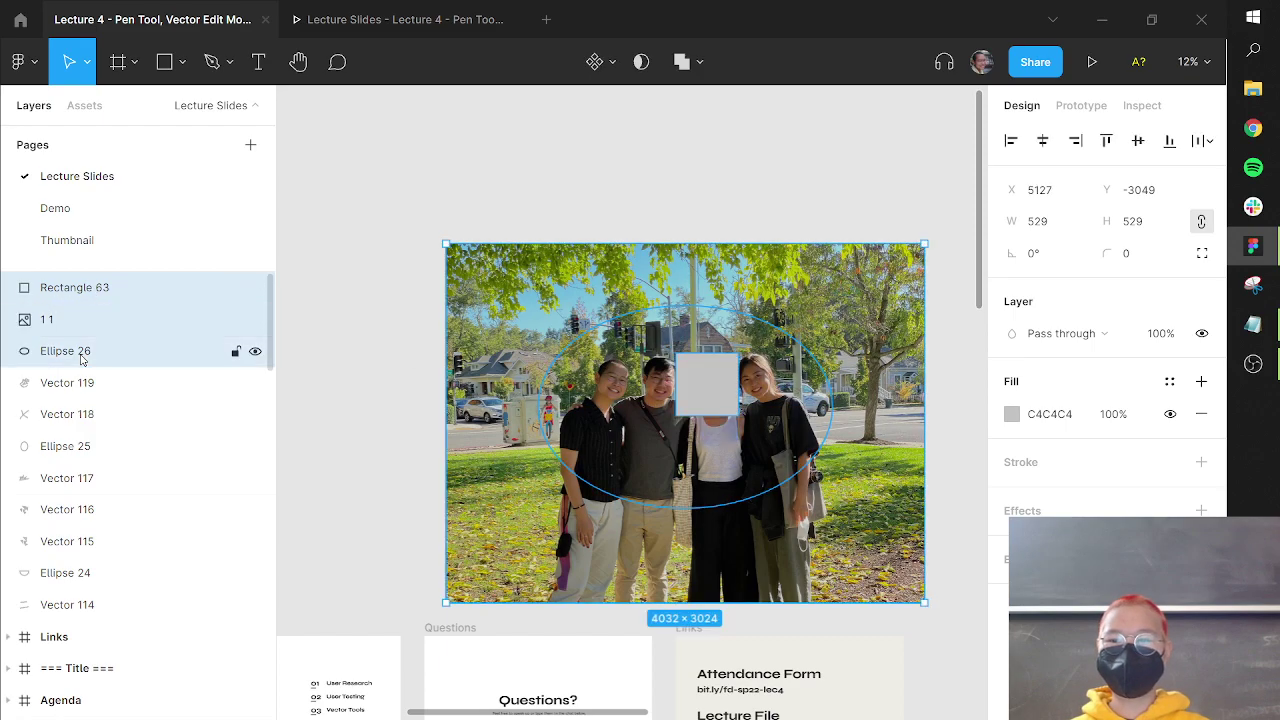
{"action": "left_click", "coordinate": [641, 61]}
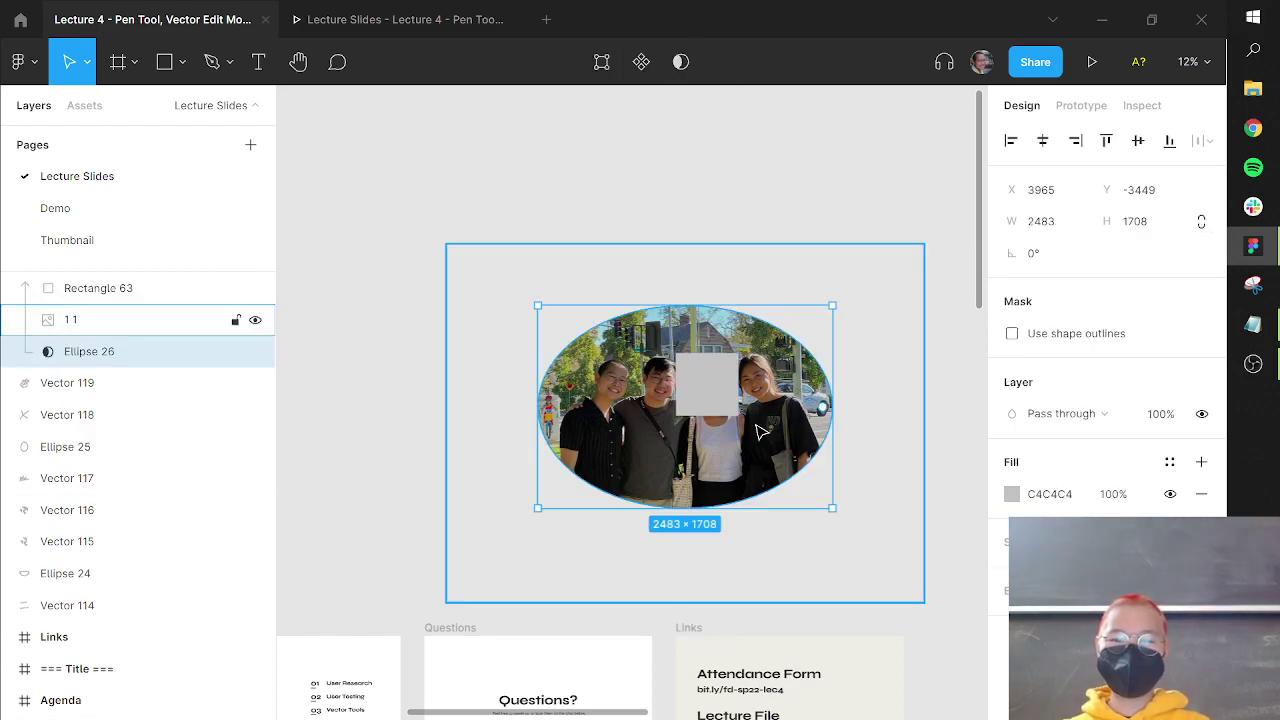
{"action": "left_click_drag", "start_coordinate": [712, 382], "coordinate": [750, 495]}
- Switch to the lecture slides presentation and advance to the Boolean Operations slide
{"action": "left_click", "coordinate": [377, 25]}
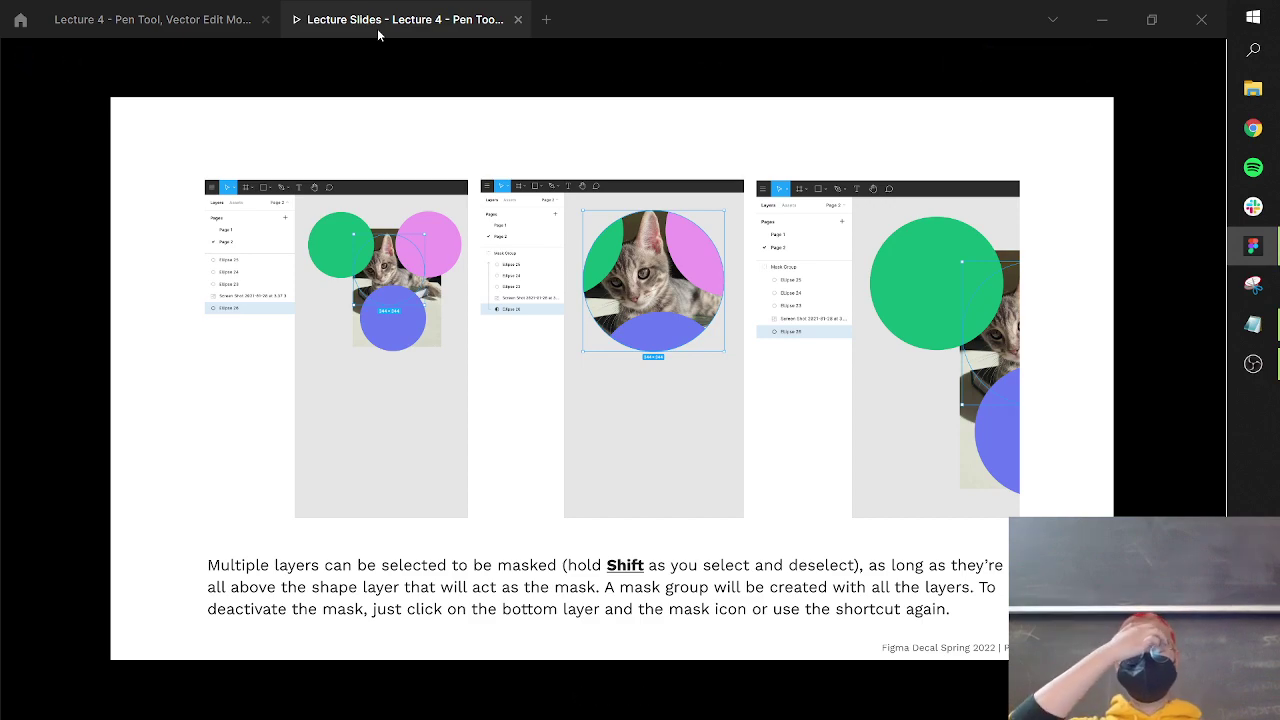
{"action": "key", "text": "Right"}
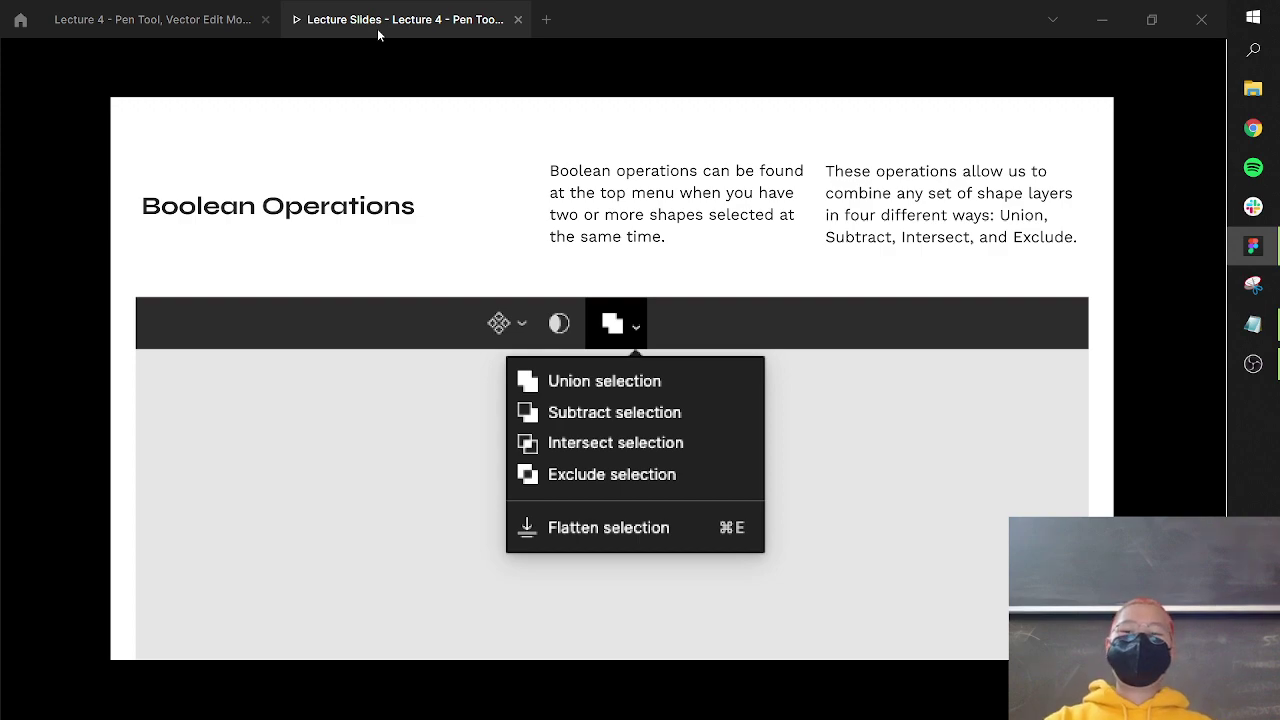
- Return to the design file and draw a rectangle about 231 × 136 crossing the upper edge of the Questions frame
{"action": "left_click", "coordinate": [255, 26]}
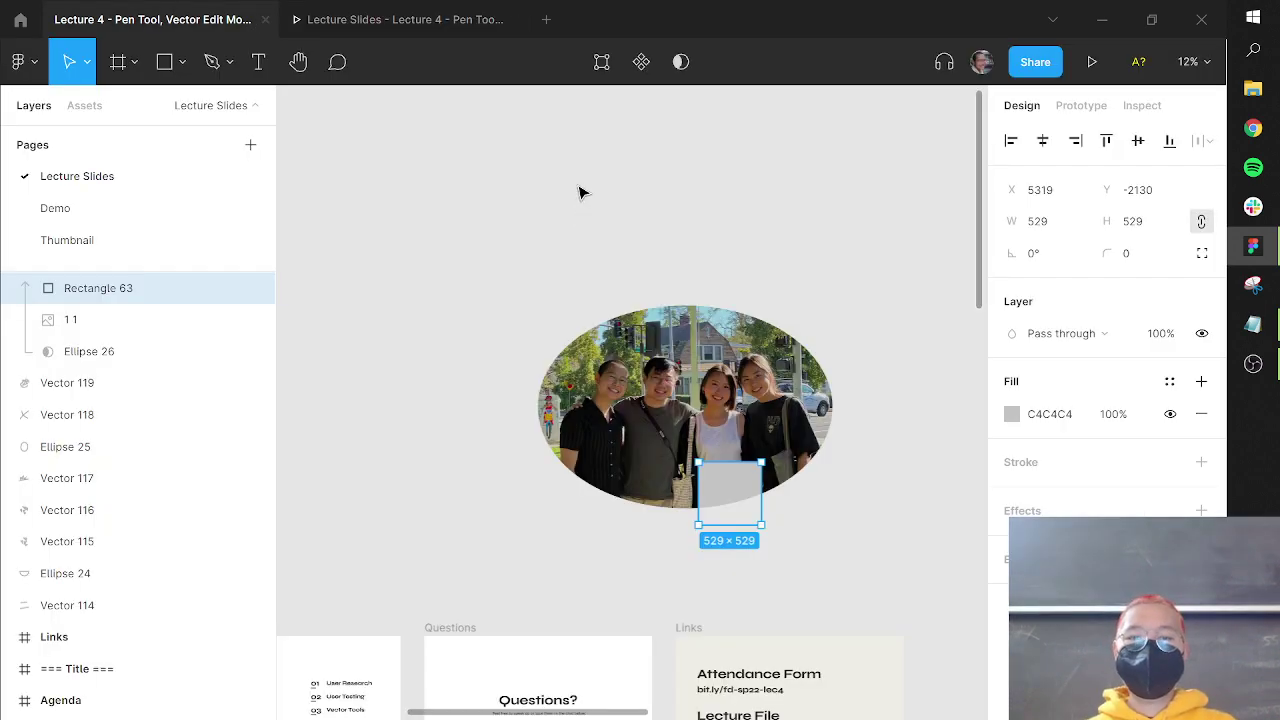
{"action": "left_click", "coordinate": [526, 200]}
{"action": "scroll", "coordinate": [557, 94], "scroll_direction": "down", "scroll_amount": 4}
{"action": "key", "text": "r"}
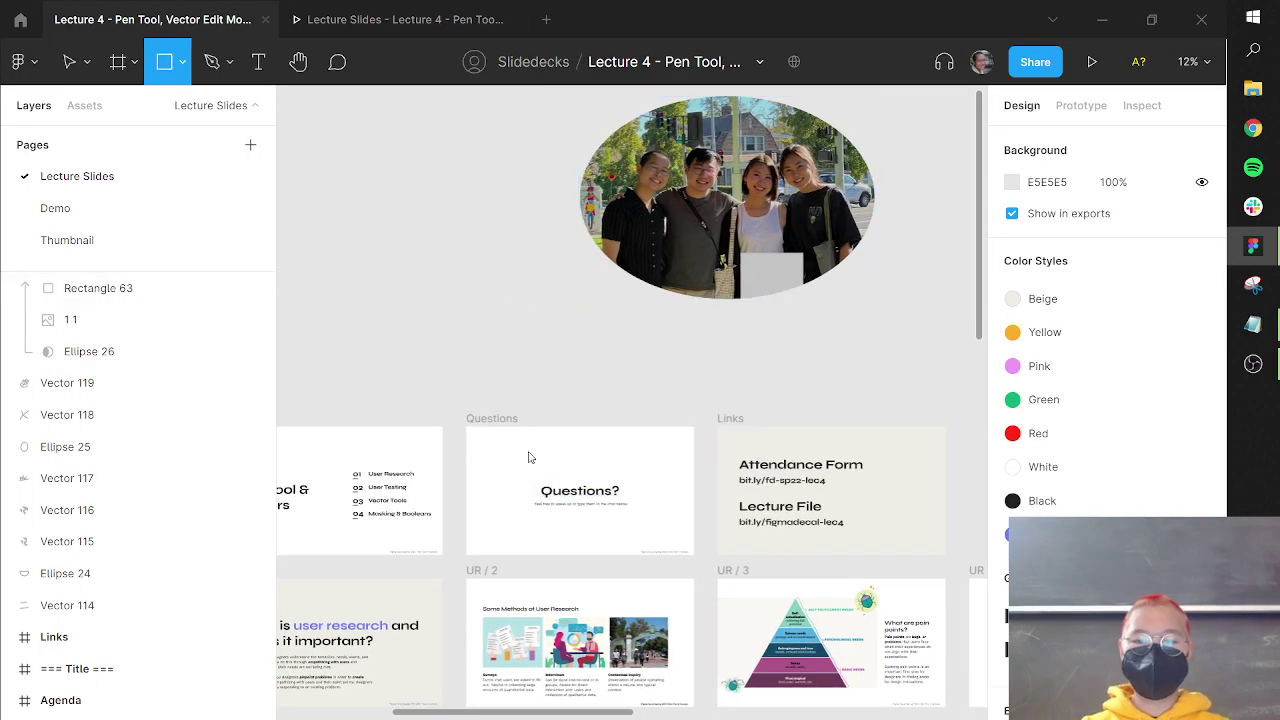
{"action": "mouse_move", "coordinate": [516, 443]}
{"action": "left_mouse_down"}
{"action": "mouse_move", "coordinate": [543, 459]}
{"action": "mouse_move", "coordinate": [517, 400]}
{"action": "mouse_move", "coordinate": [528, 397]}
{"action": "left_mouse_up"}
- Turn off content clipping for the Questions frame and deselect it to show the overhanging rectangle
{"action": "scroll", "coordinate": [543, 459], "scroll_direction": "up", "scroll_amount": 3}
{"action": "scroll", "coordinate": [535, 450], "scroll_direction": "up", "scroll_amount": 5}
{"action": "left_click", "coordinate": [428, 377]}
{"action": "left_click", "coordinate": [409, 377]}
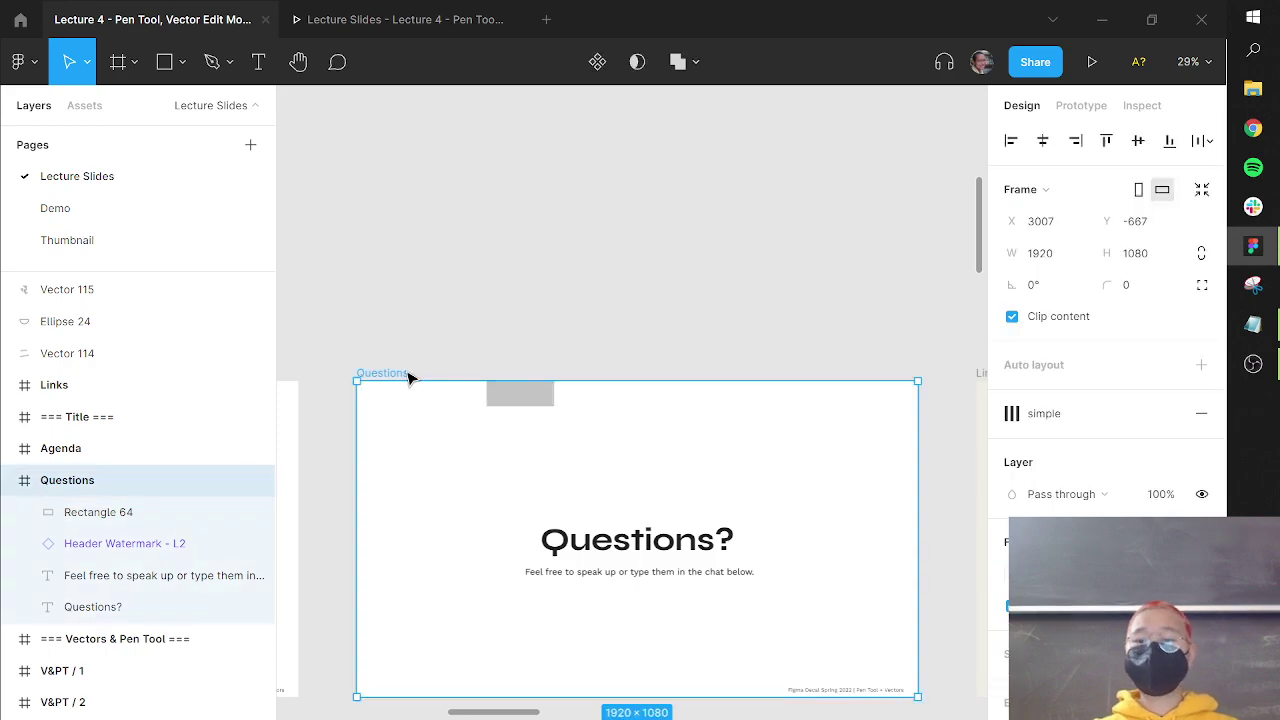
{"action": "scroll", "coordinate": [480, 254], "scroll_direction": "down", "scroll_amount": 3}
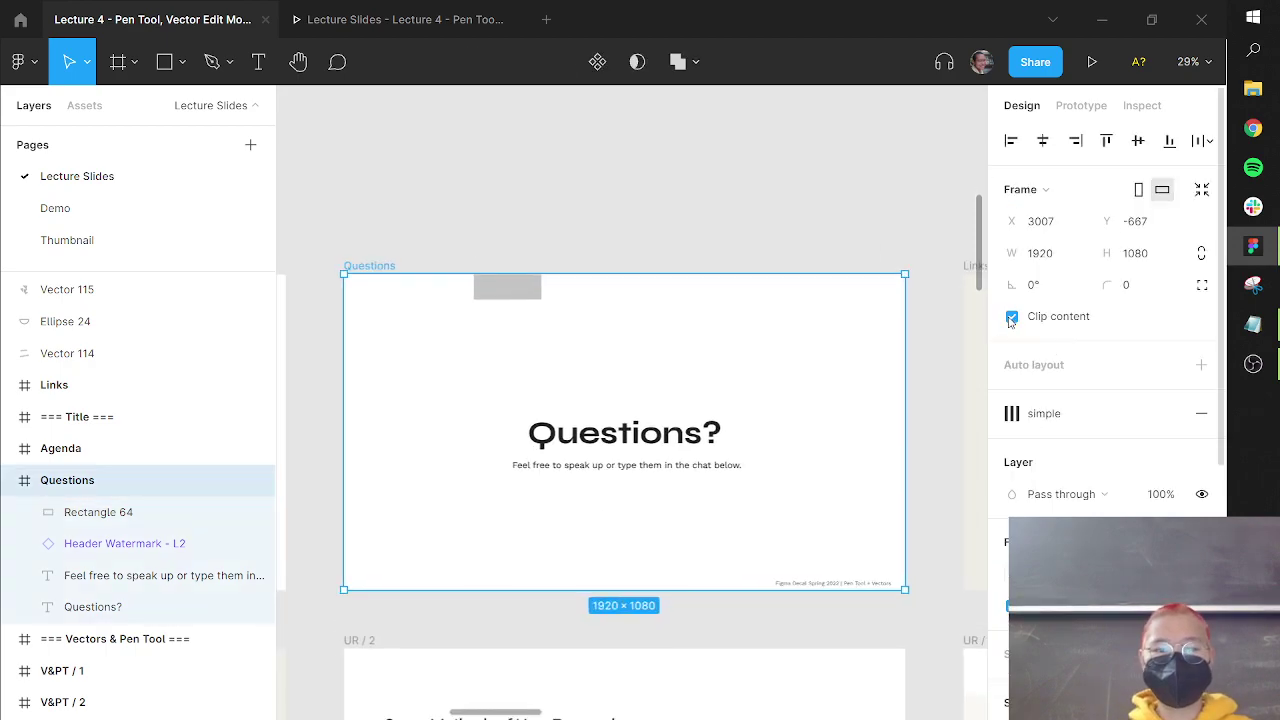
{"action": "left_click", "coordinate": [1011, 318]}
{"action": "left_click", "coordinate": [526, 246]}
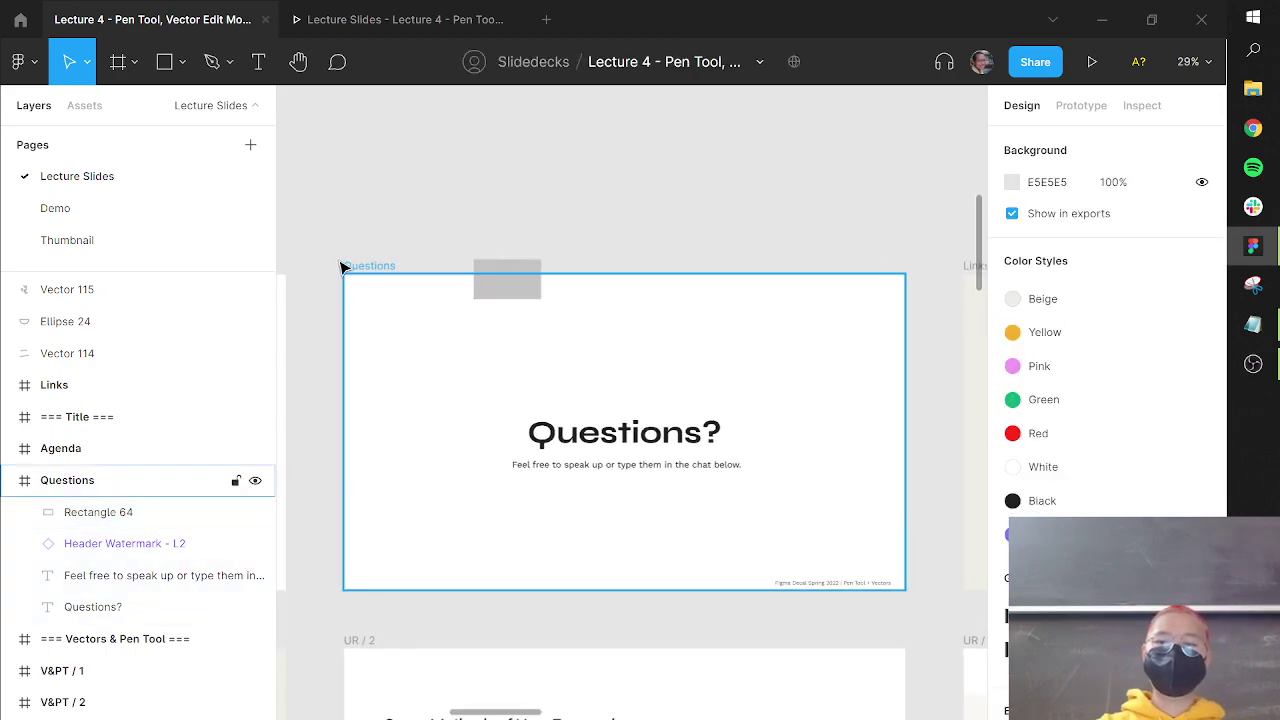
- Turn content clipping back on for the Questions frame and deselect it
{"action": "left_click", "coordinate": [350, 266]}
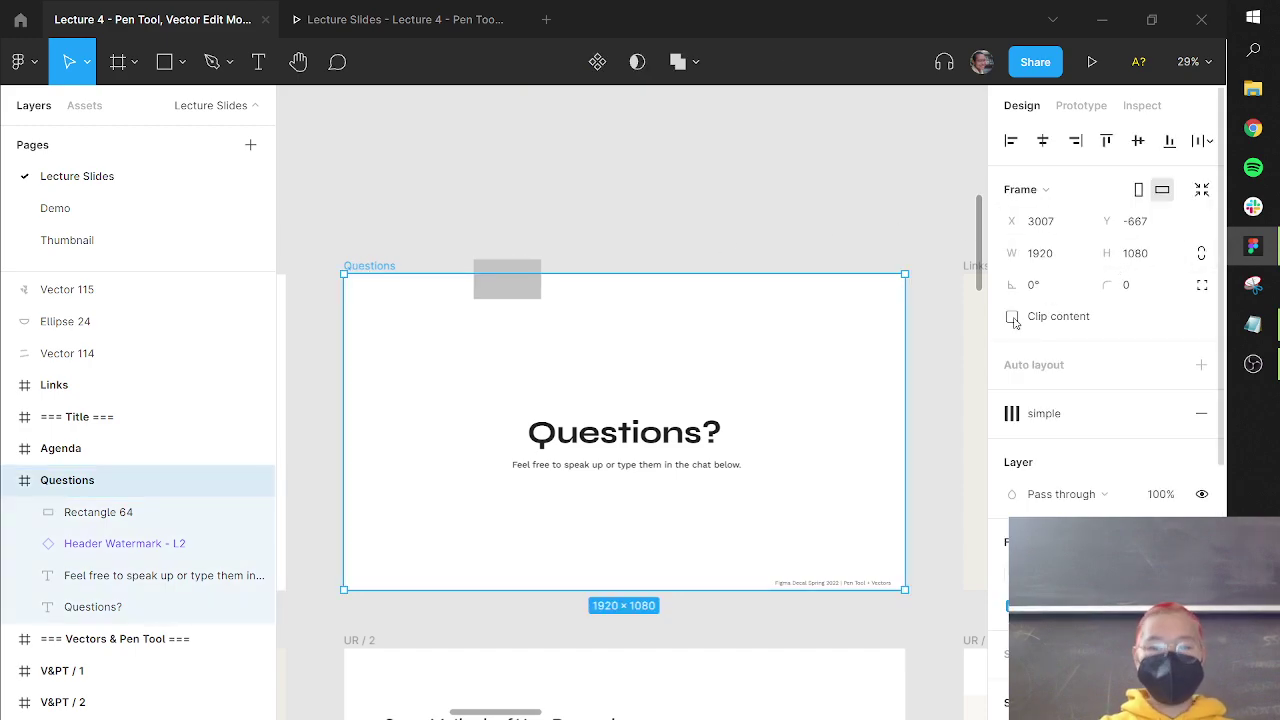
{"action": "left_click", "coordinate": [1012, 318]}
{"action": "left_click", "coordinate": [654, 237]}
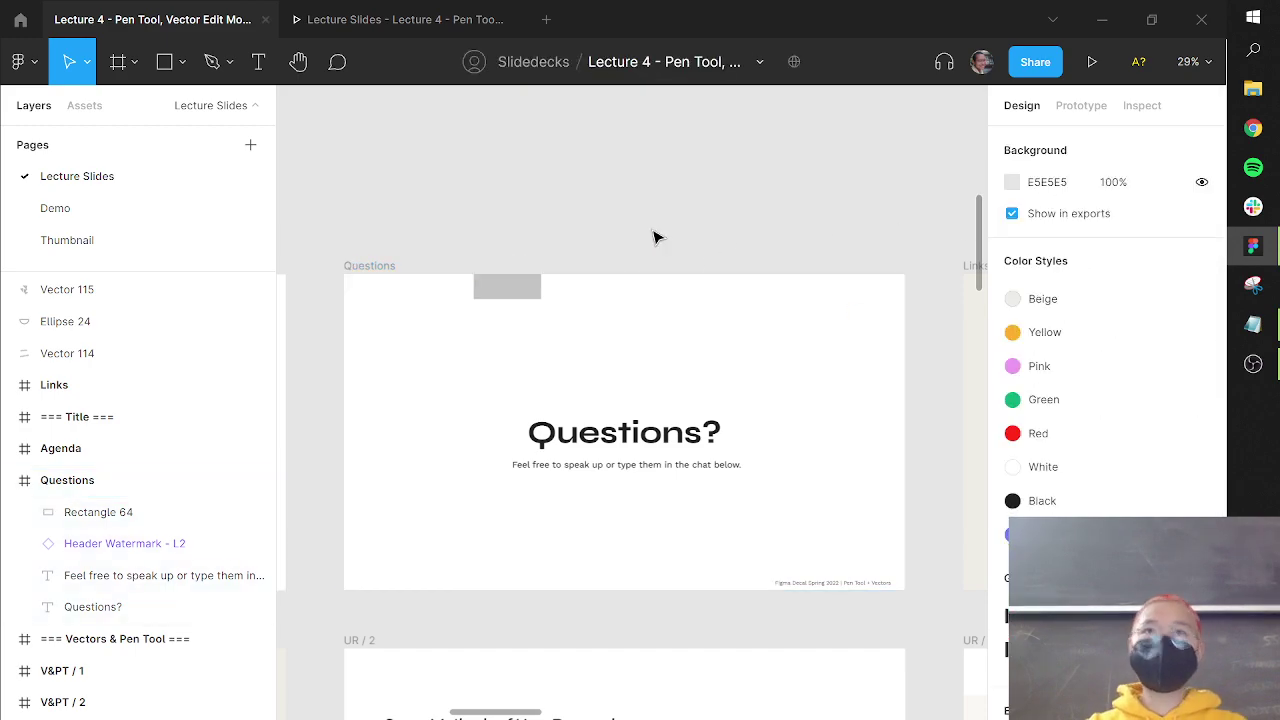
- Delete the rectangle from the Questions frame and switch back to the lecture slides presentation
{"action": "left_click", "coordinate": [533, 292]}
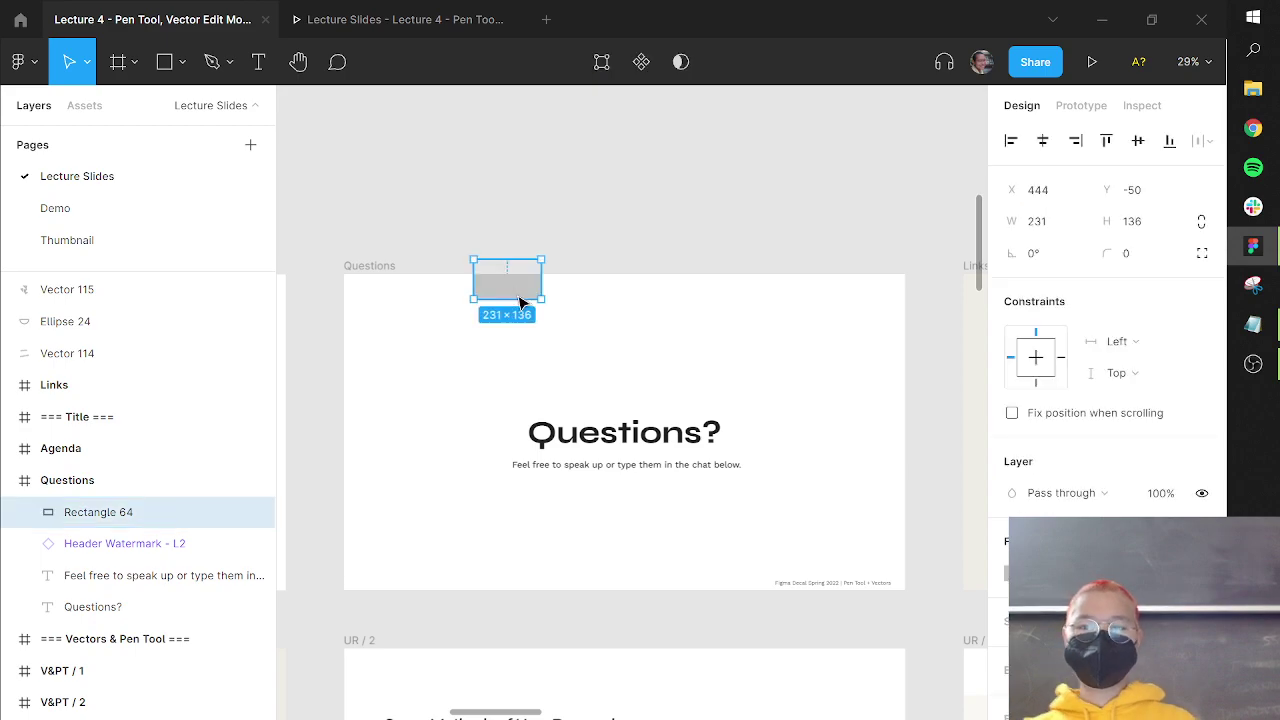
{"action": "key", "text": "Delete"}
{"action": "left_click", "coordinate": [373, 30]}
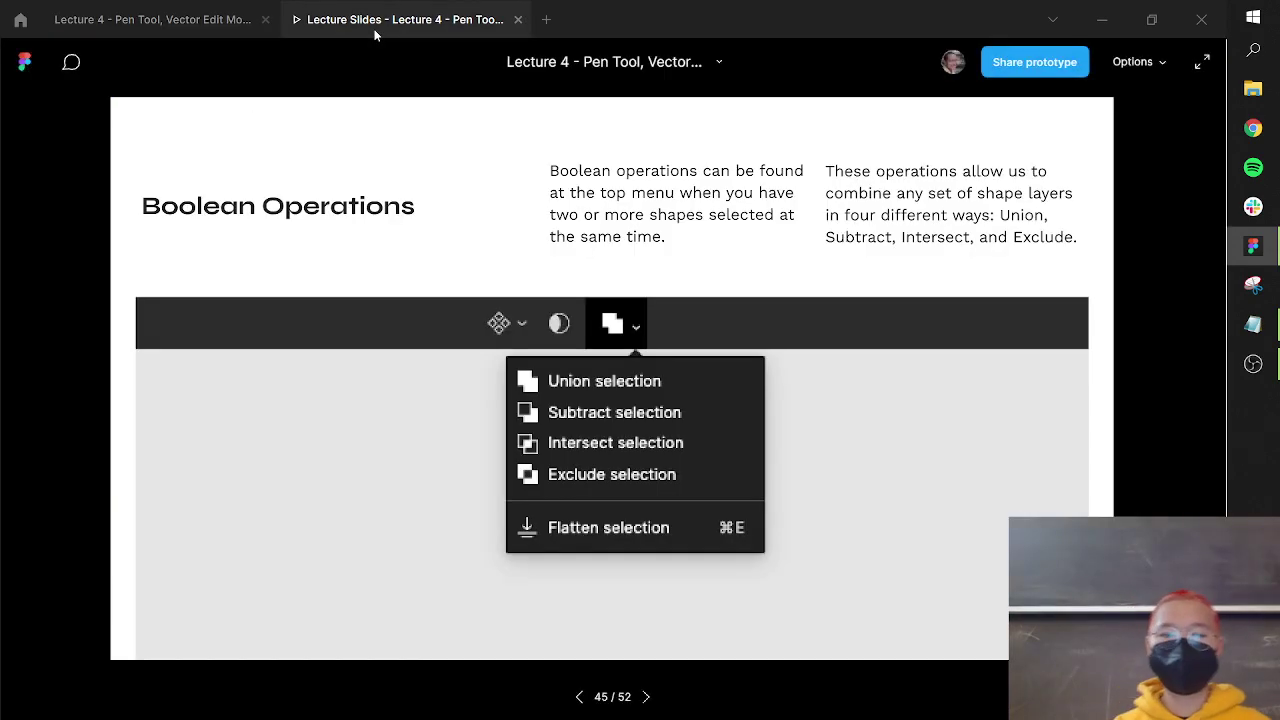